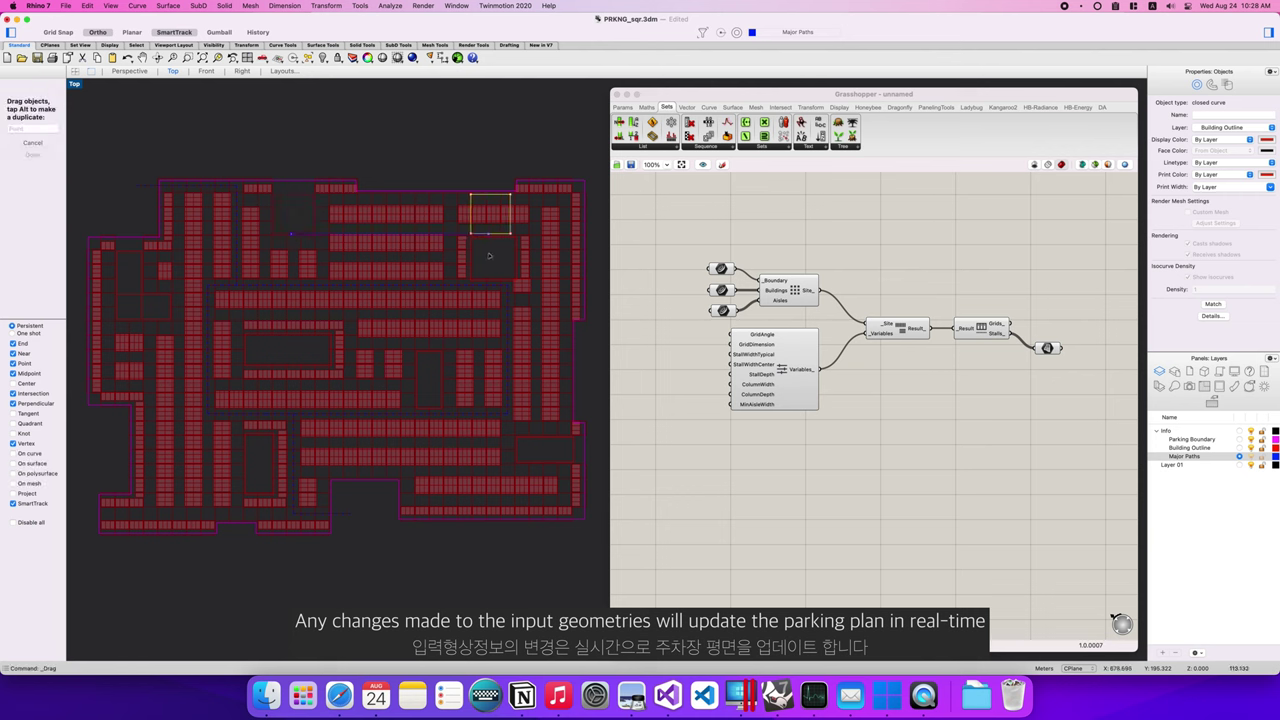
Move the square building outline from the northeast area west to the north-central part of the parking plan.
{"action": "left_click", "coordinate": [518, 270]}
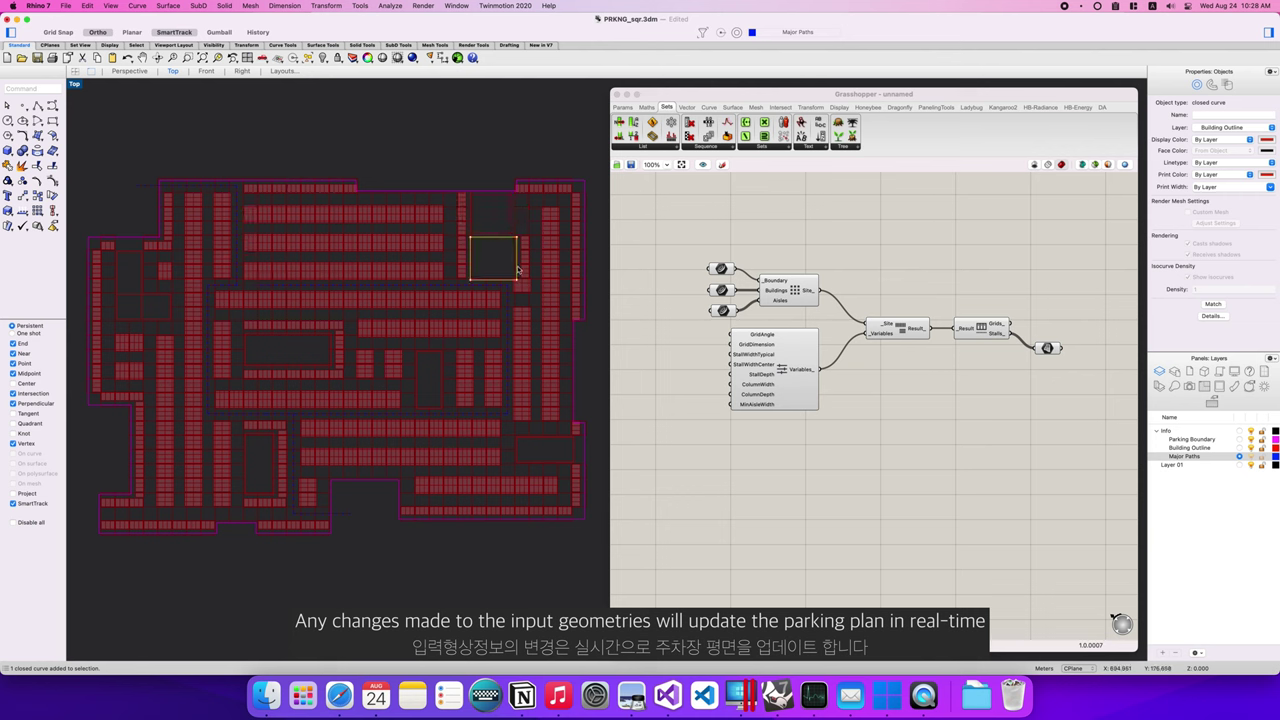
{"action": "left_click_drag", "start_coordinate": [518, 268], "coordinate": [370, 267]}
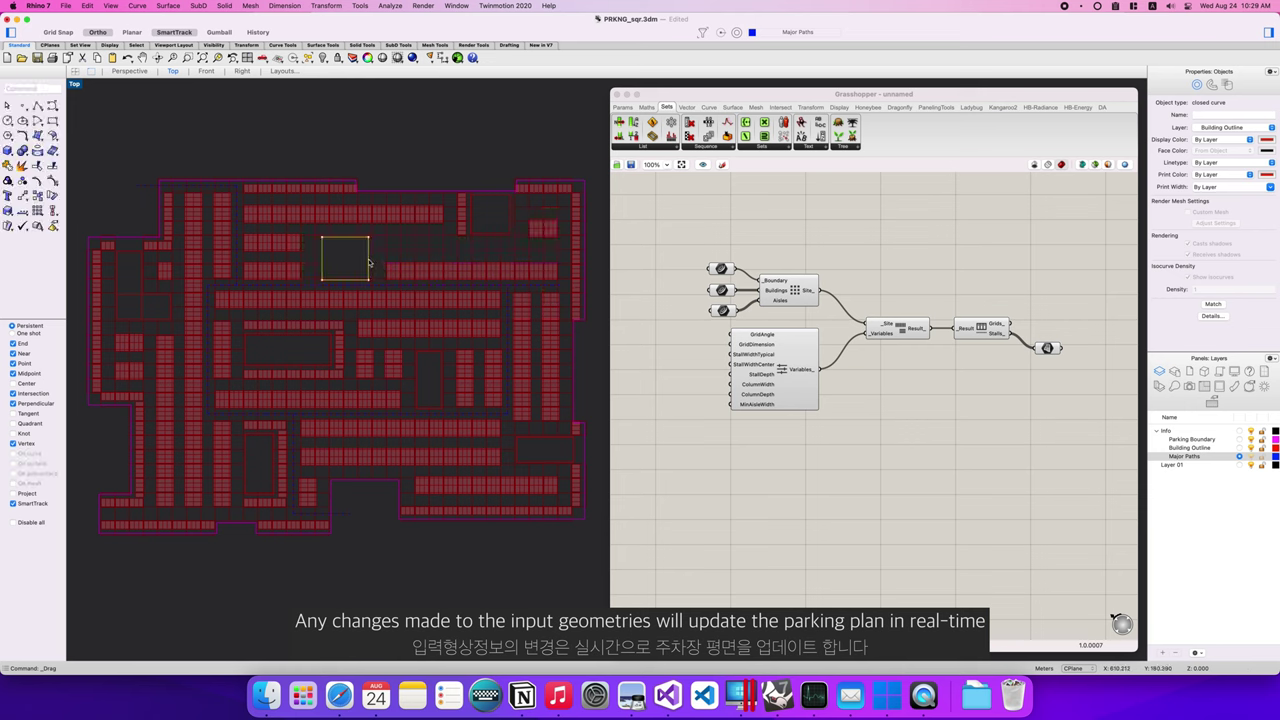
Enlarge the central rectangular building outline by moving its upper edge north and its right edge east.
{"action": "left_click", "coordinate": [332, 357]}
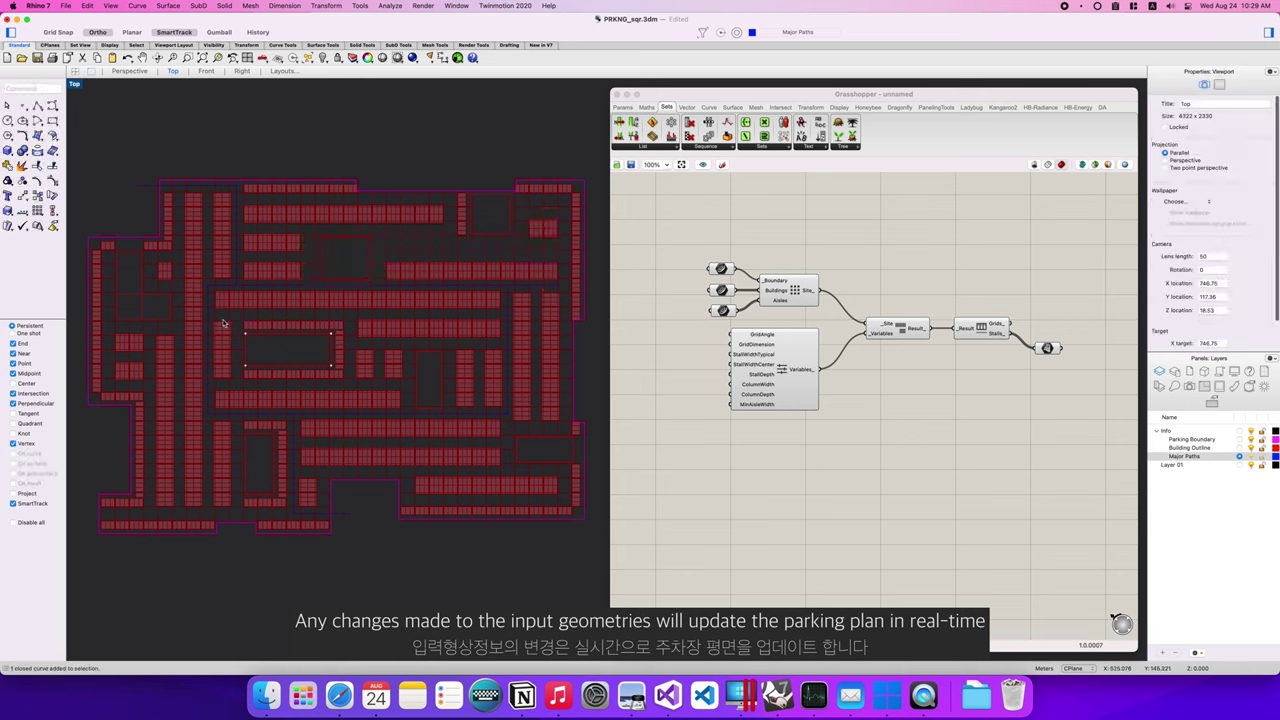
{"action": "left_click", "coordinate": [248, 334]}
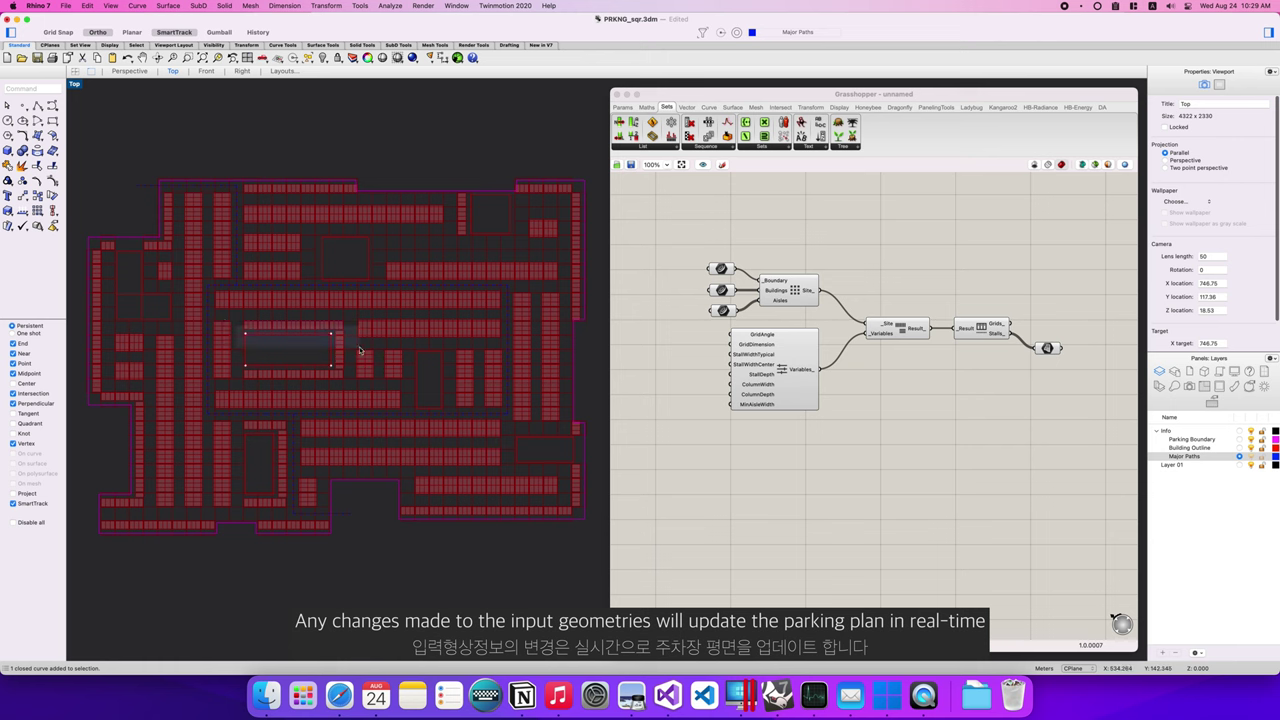
{"action": "left_click_drag", "start_coordinate": [248, 334], "coordinate": [340, 310]}
{"action": "left_click", "coordinate": [333, 295]}
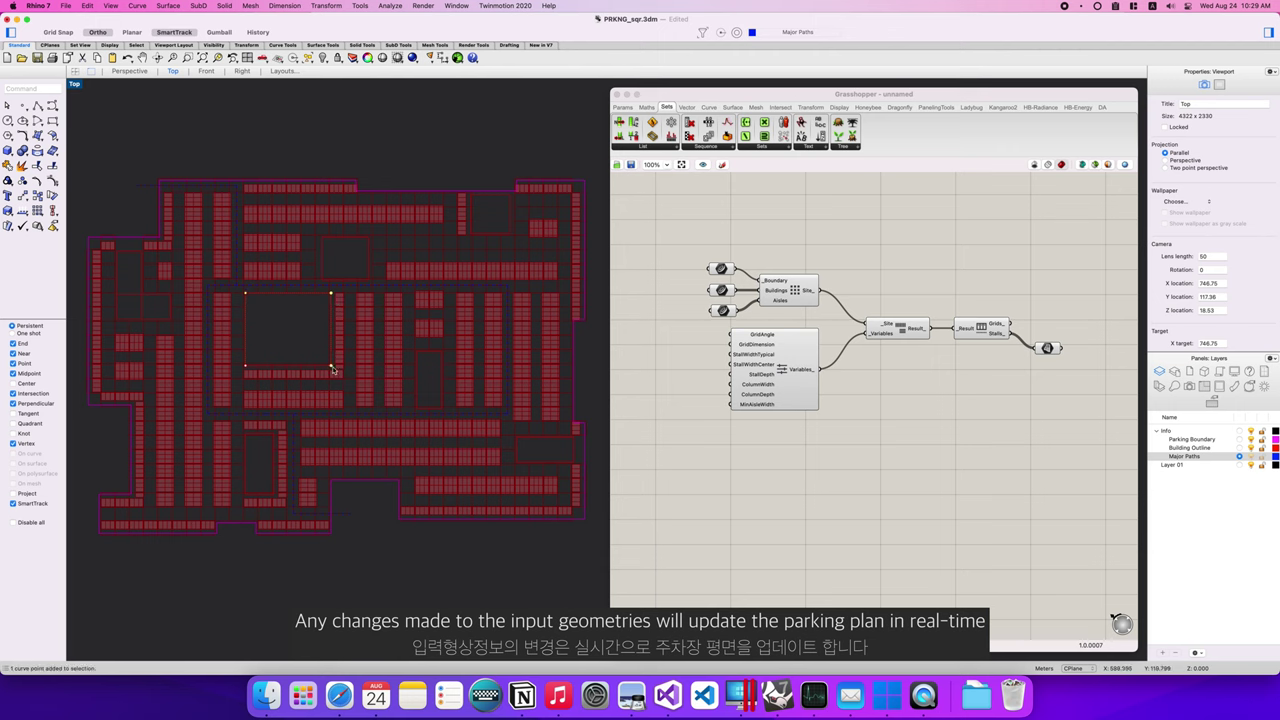
{"action": "left_click_drag", "start_coordinate": [333, 370], "coordinate": [443, 407]}
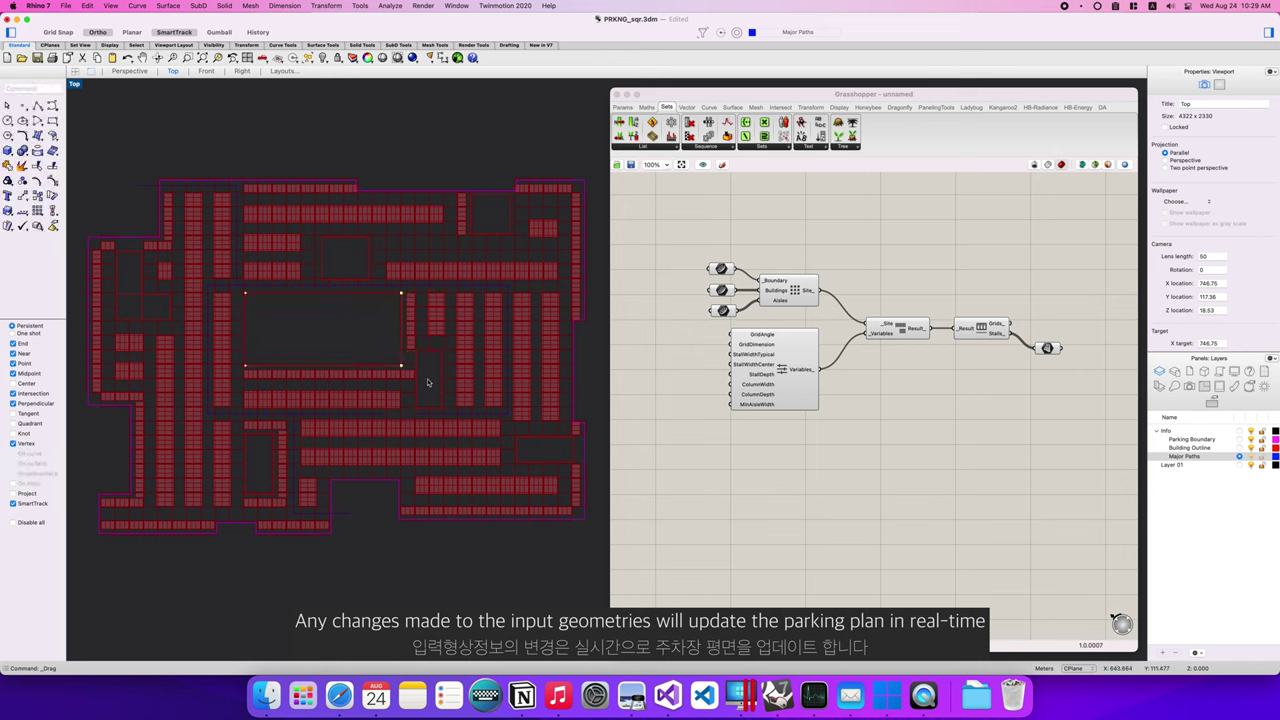
Widen the narrow building outline southeast of the large central building by moving its right-hand points east.
{"action": "left_click", "coordinate": [436, 360]}
{"action": "key", "text": "F10"}
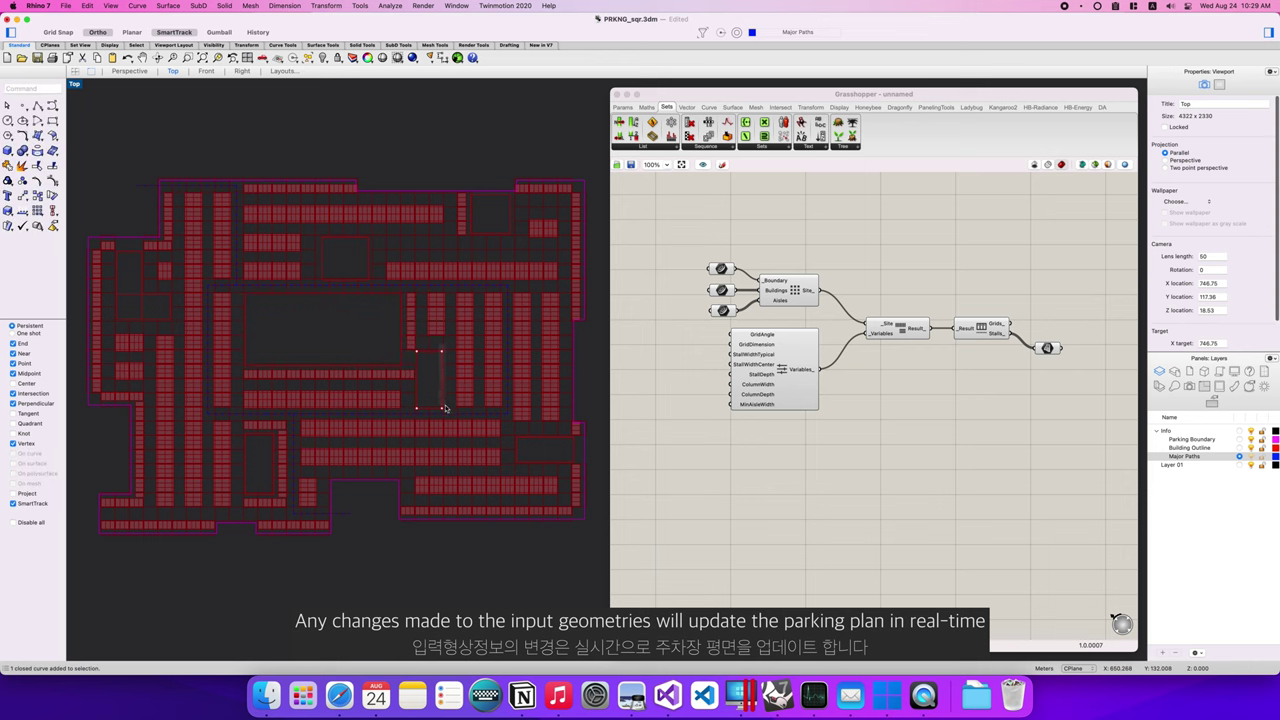
{"action": "left_click_drag", "start_coordinate": [436, 414], "coordinate": [471, 357]}
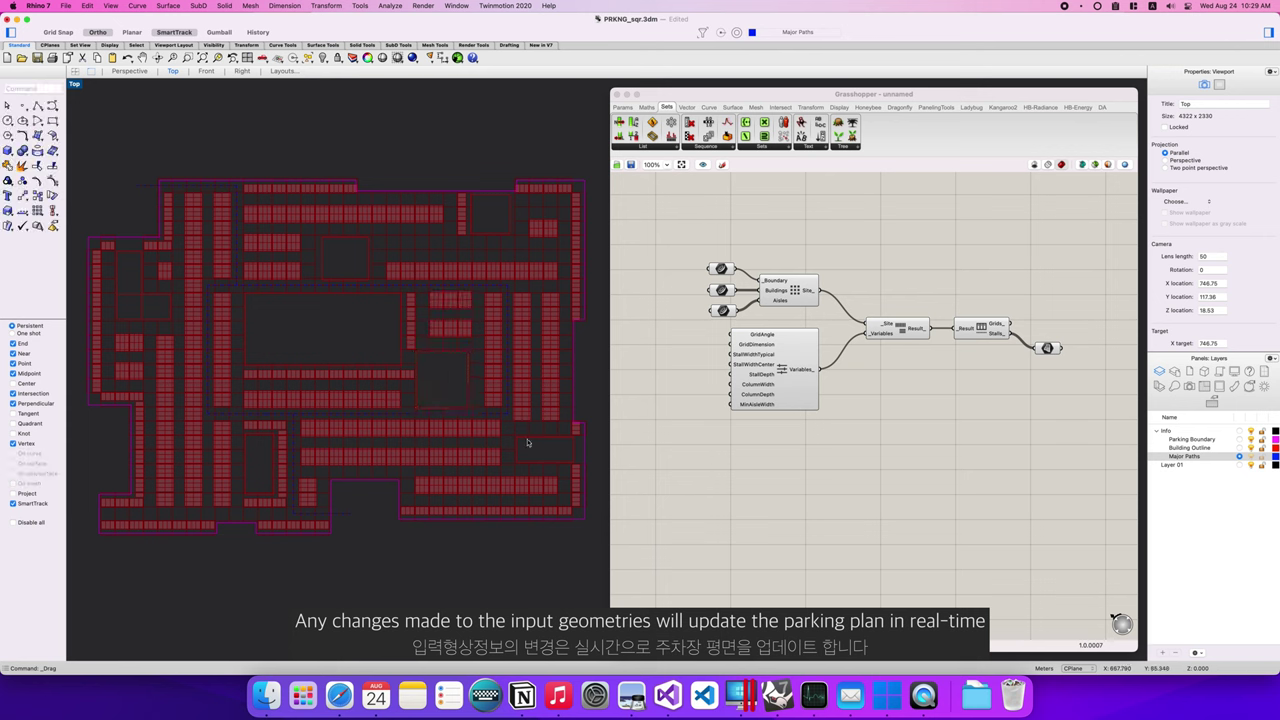
Reshape the parking boundary: raise the southeast and west-wing lower edges and shift the vertical edge at the southern notch west.
{"action": "left_click", "coordinate": [421, 518]}
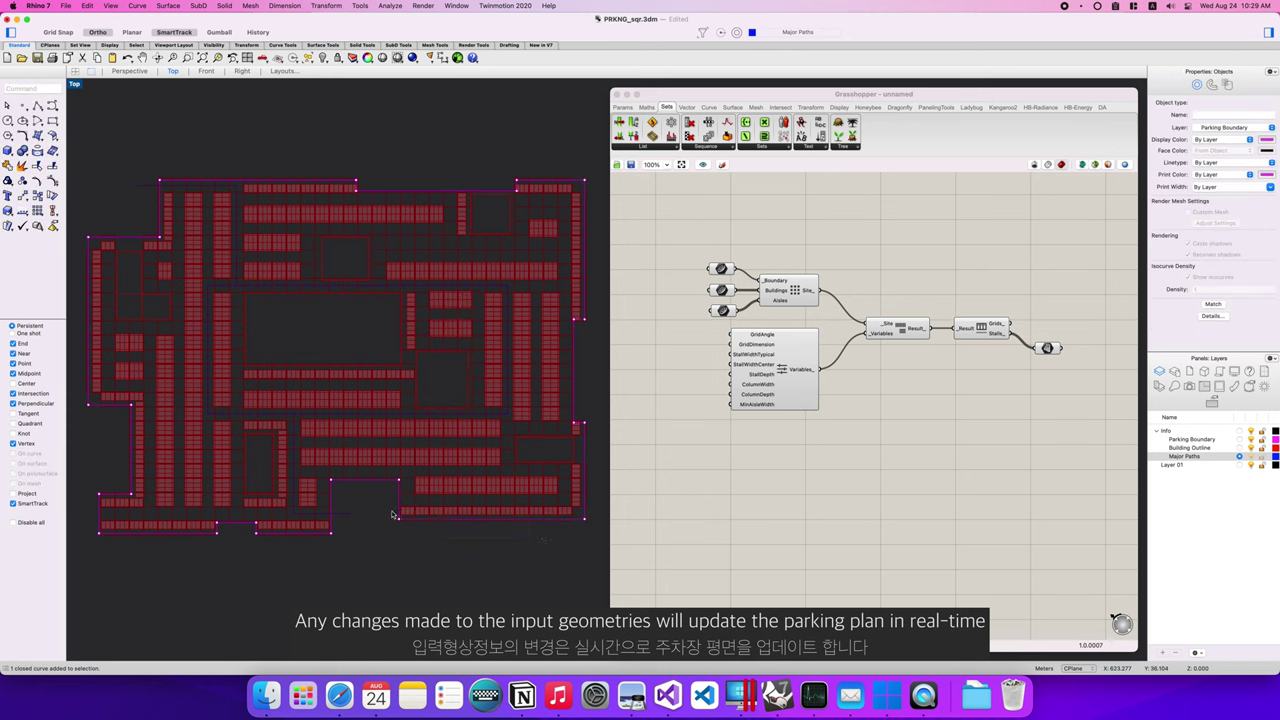
{"action": "left_click_drag", "start_coordinate": [393, 512], "coordinate": [588, 484]}
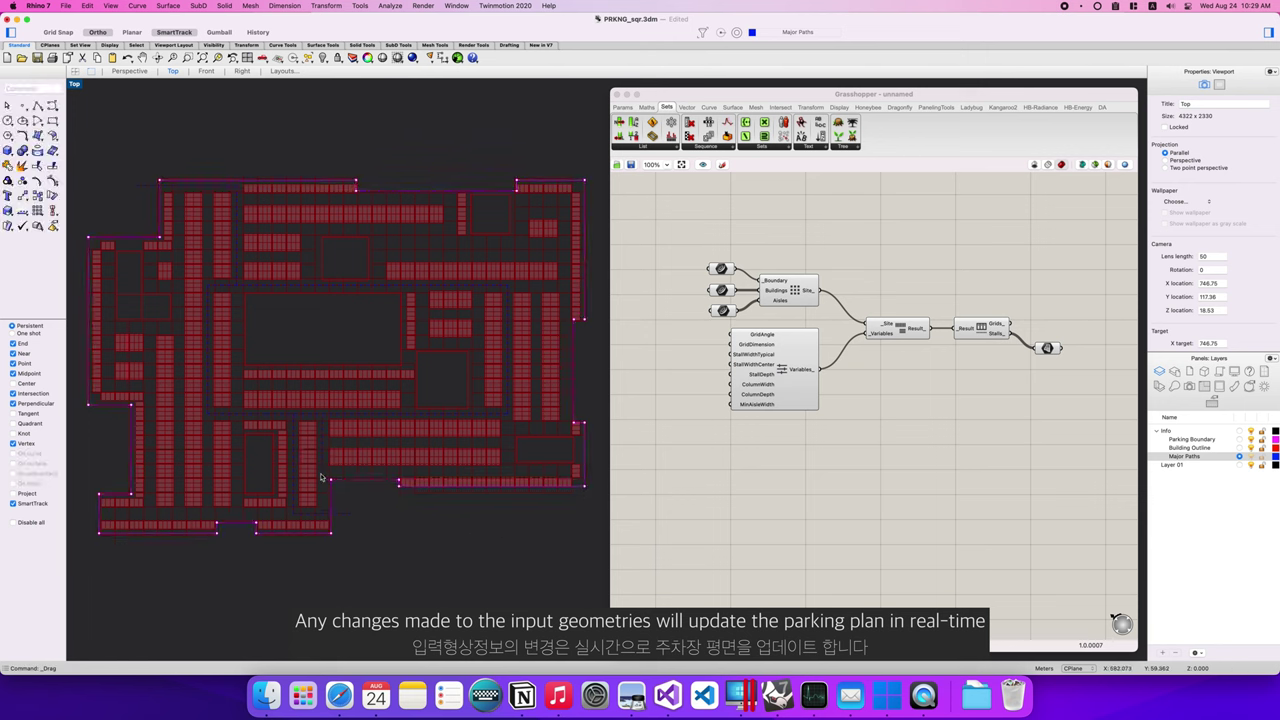
{"action": "mouse_move", "coordinate": [322, 471]}
{"action": "left_mouse_down"}
{"action": "mouse_move", "coordinate": [342, 553]}
{"action": "mouse_move", "coordinate": [309, 534]}
{"action": "left_mouse_up"}
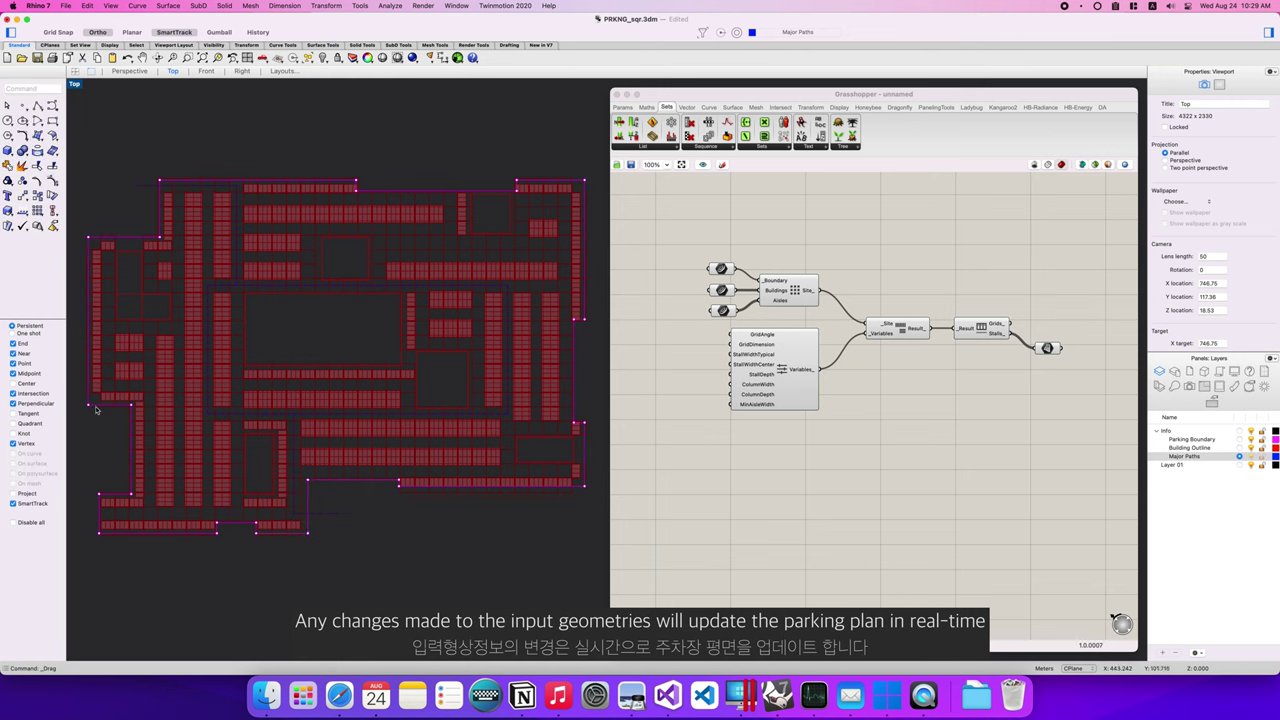
{"action": "left_click_drag", "start_coordinate": [80, 398], "coordinate": [134, 342]}
Extend the wide building outline in the west wing northward by moving its two upper corner points.
{"action": "left_click", "coordinate": [154, 298]}
{"action": "key", "text": "F10"}
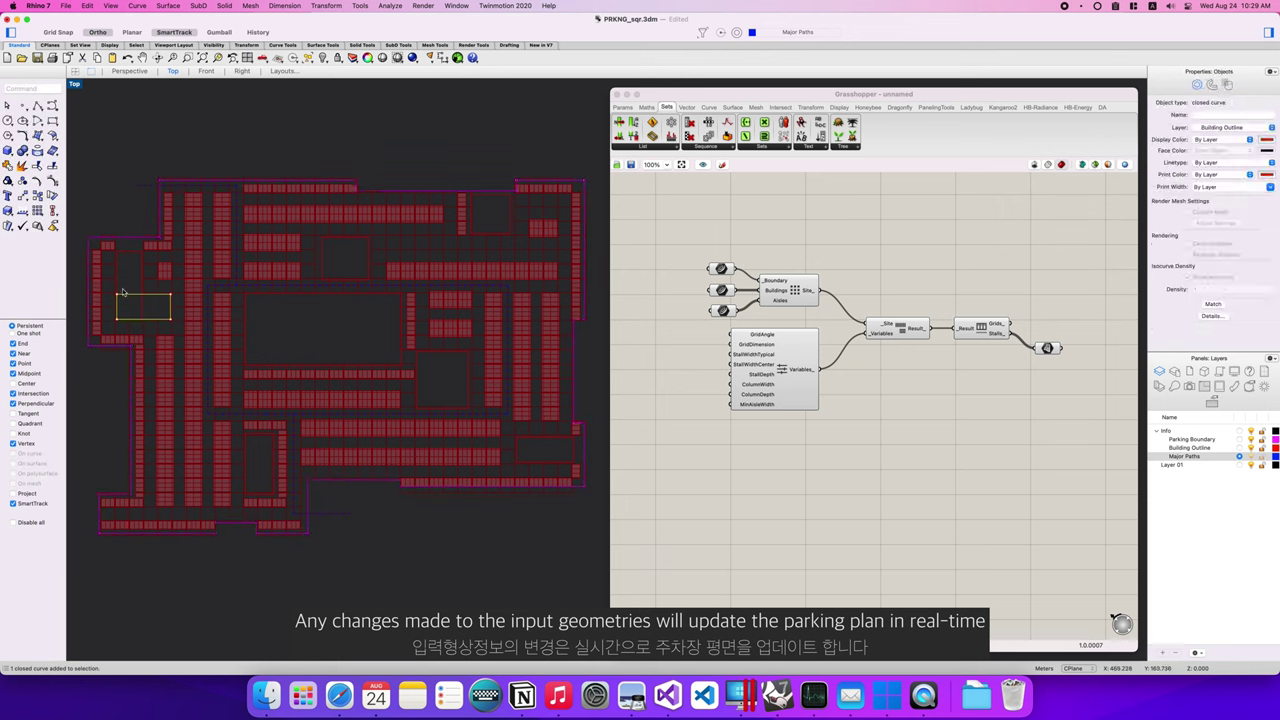
{"action": "left_click", "coordinate": [117, 295]}
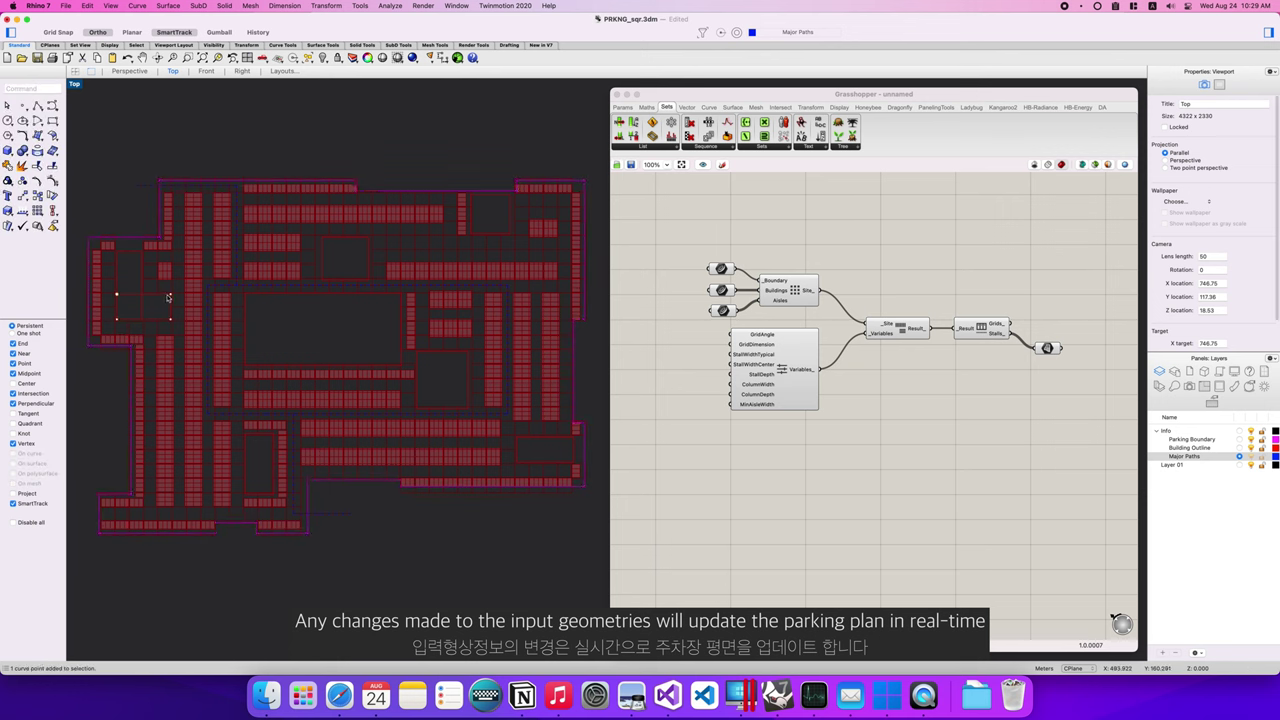
{"action": "left_click", "coordinate": [170, 295], "text": "shift"}
{"action": "left_click_drag", "start_coordinate": [170, 295], "coordinate": [170, 258]}
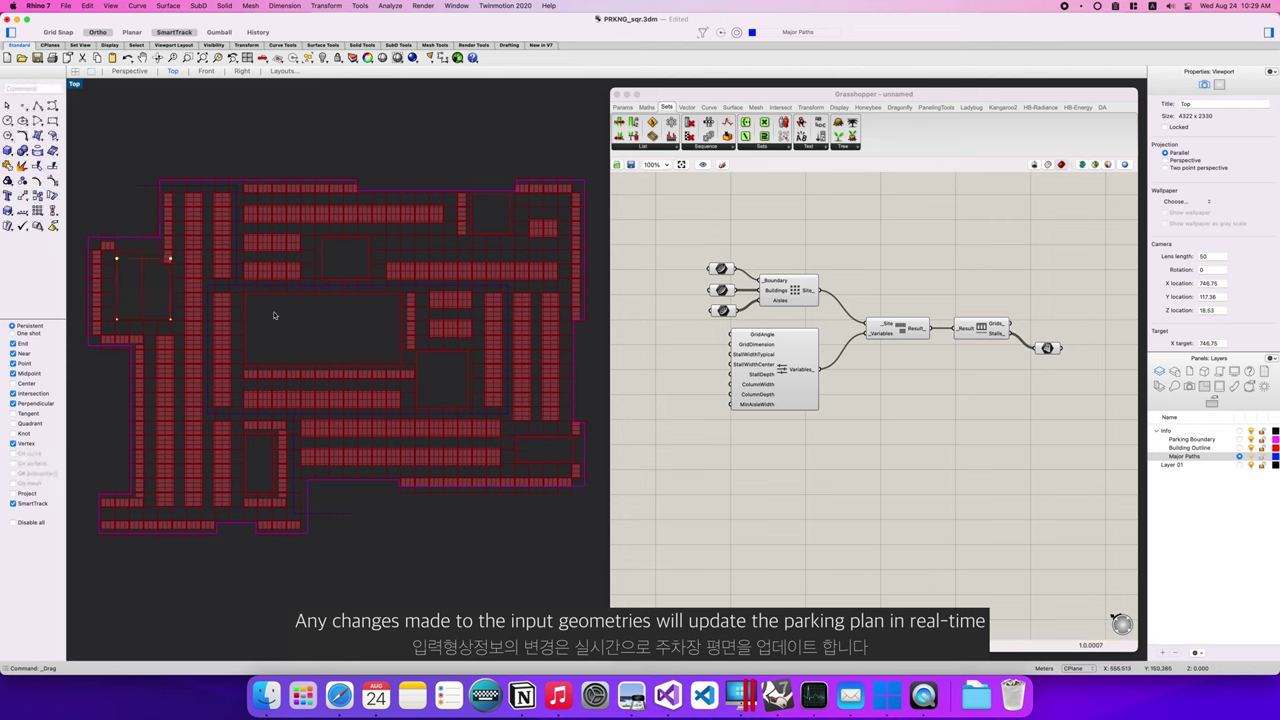
Move the northern vertical segment of the major path east until it runs just west of the north-central square building.
{"action": "left_click", "coordinate": [230, 185]}
{"action": "left_click_drag", "start_coordinate": [240, 288], "coordinate": [307, 286]}
{"action": "key", "text": "Escape"}
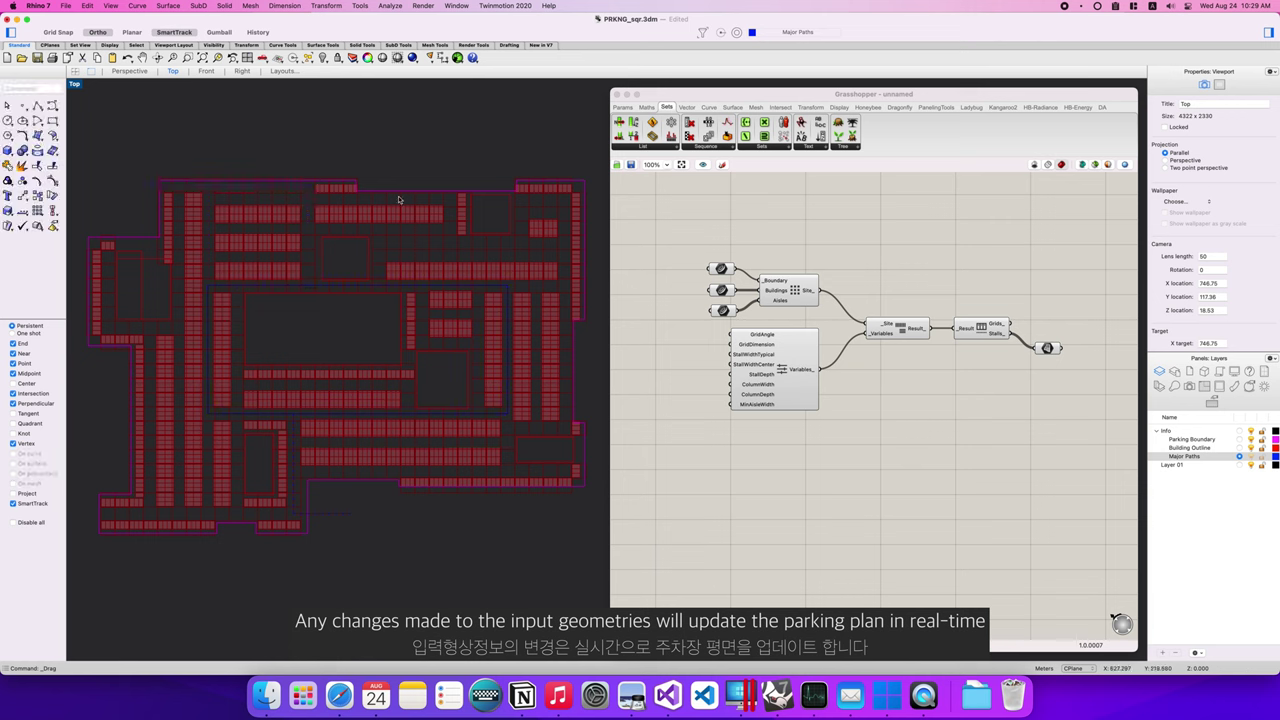
{"action": "left_click", "coordinate": [367, 251]}
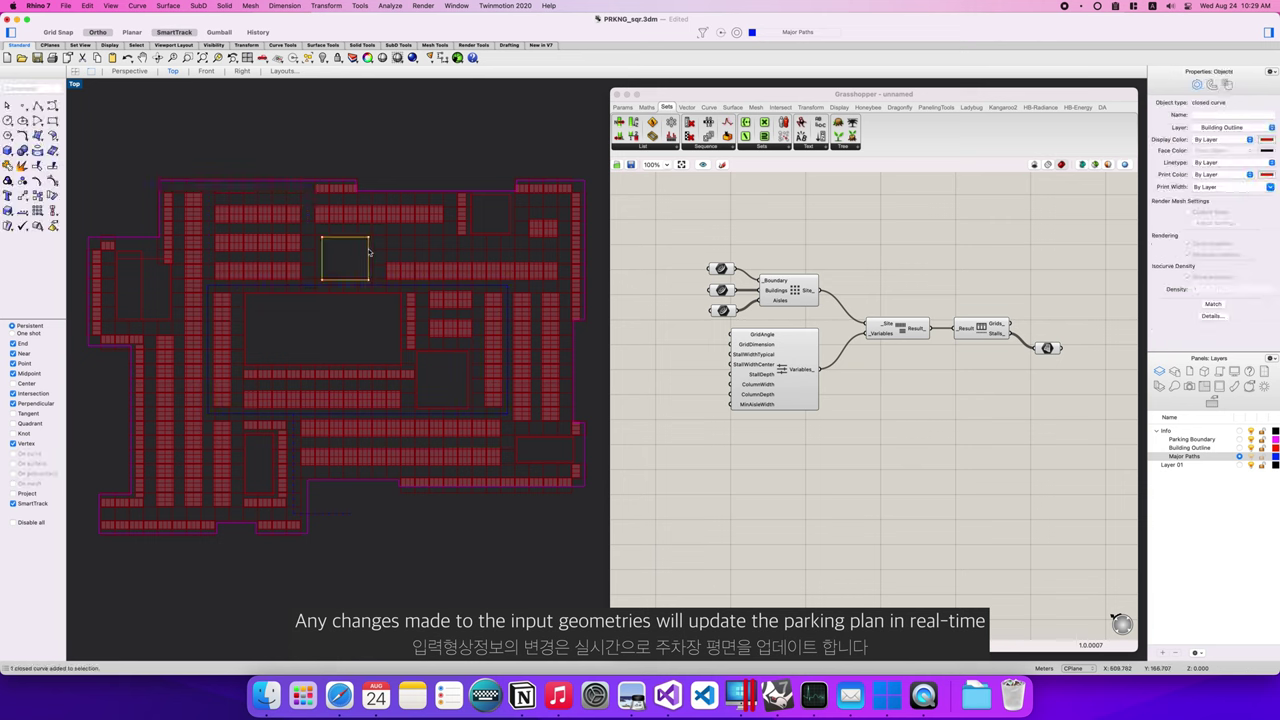
{"action": "left_click_drag", "start_coordinate": [368, 251], "coordinate": [511, 250], "text": "alt"}
{"action": "key", "text": "Delete"}
Stretch the north-central square building outline east by moving its two right-hand control points.
{"action": "left_click", "coordinate": [372, 249]}
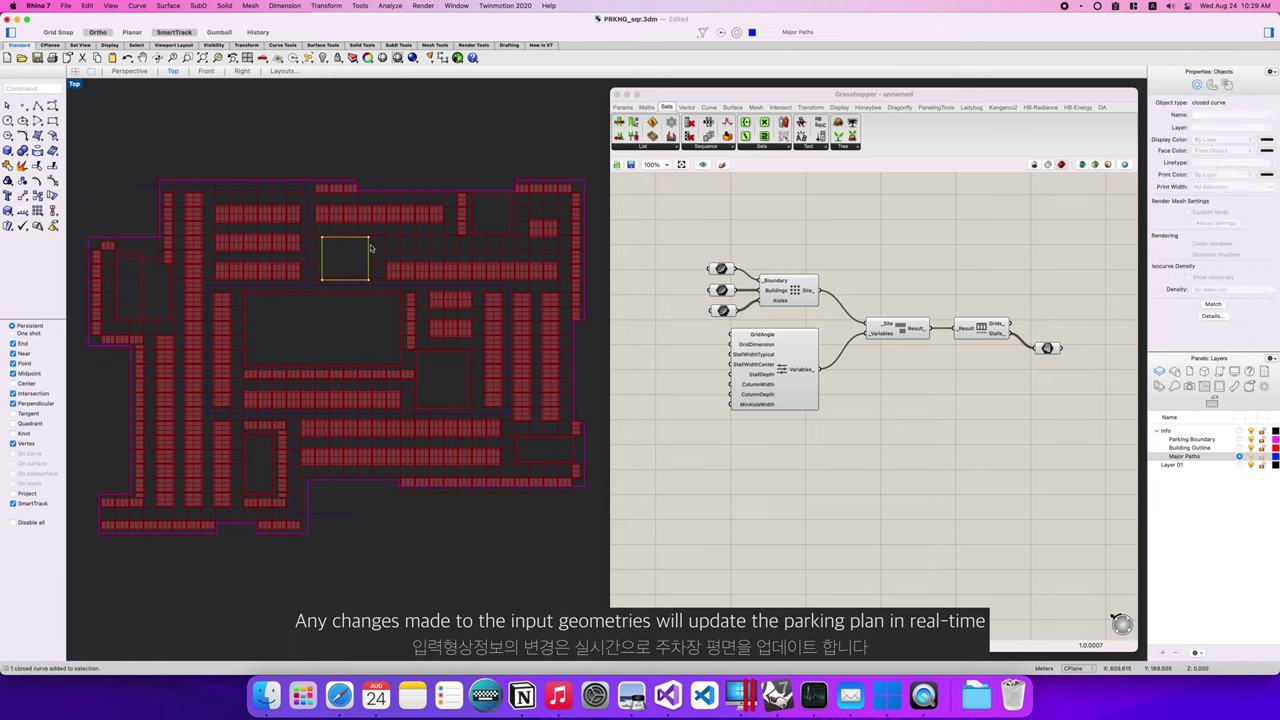
{"action": "key", "text": "F10"}
{"action": "left_click", "coordinate": [368, 239]}
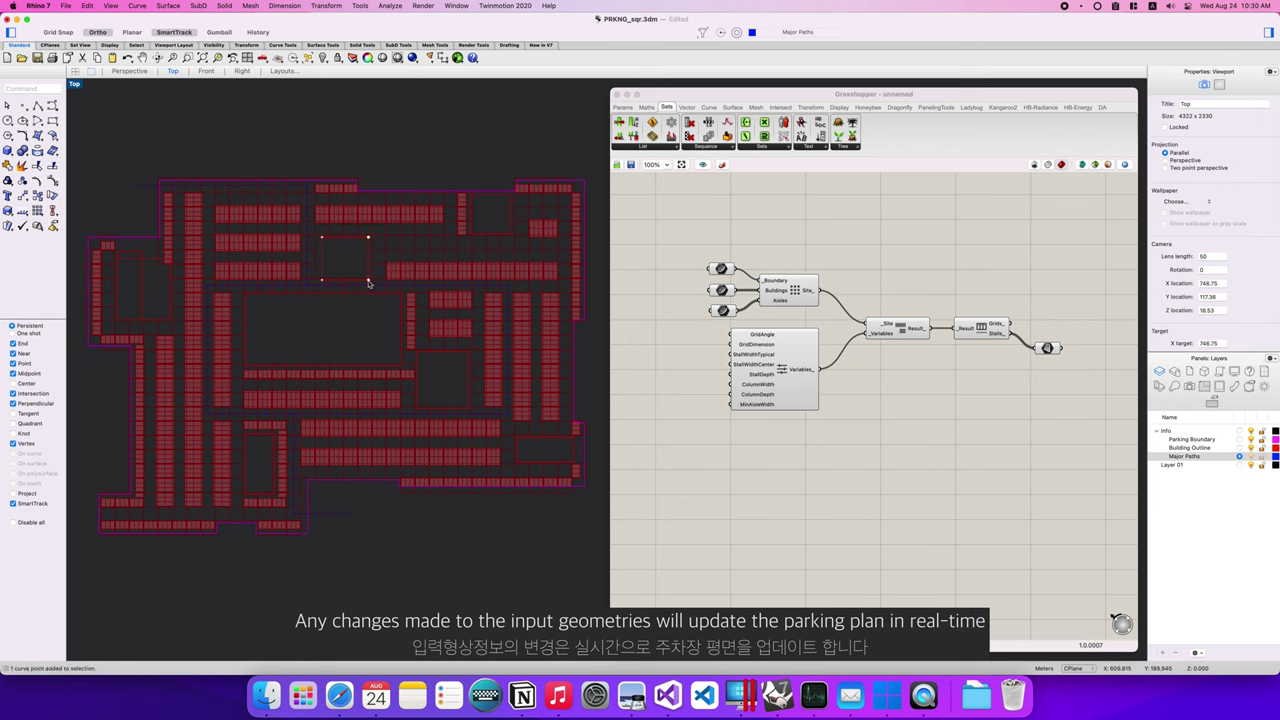
{"action": "left_click_drag", "start_coordinate": [369, 280], "coordinate": [509, 280]}
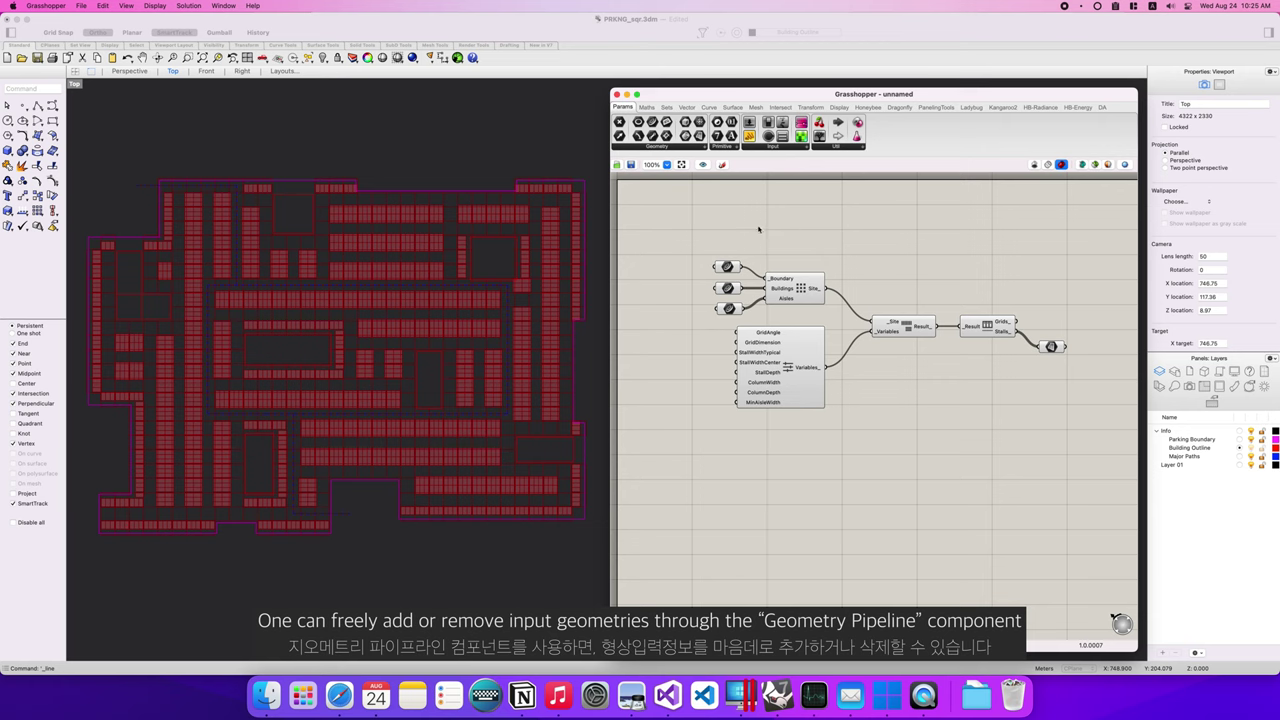
Add a Geometry Pipeline component to the Grasshopper canvas and place it beside the site's input curve parameters.
{"action": "double_click", "coordinate": [752, 225]}
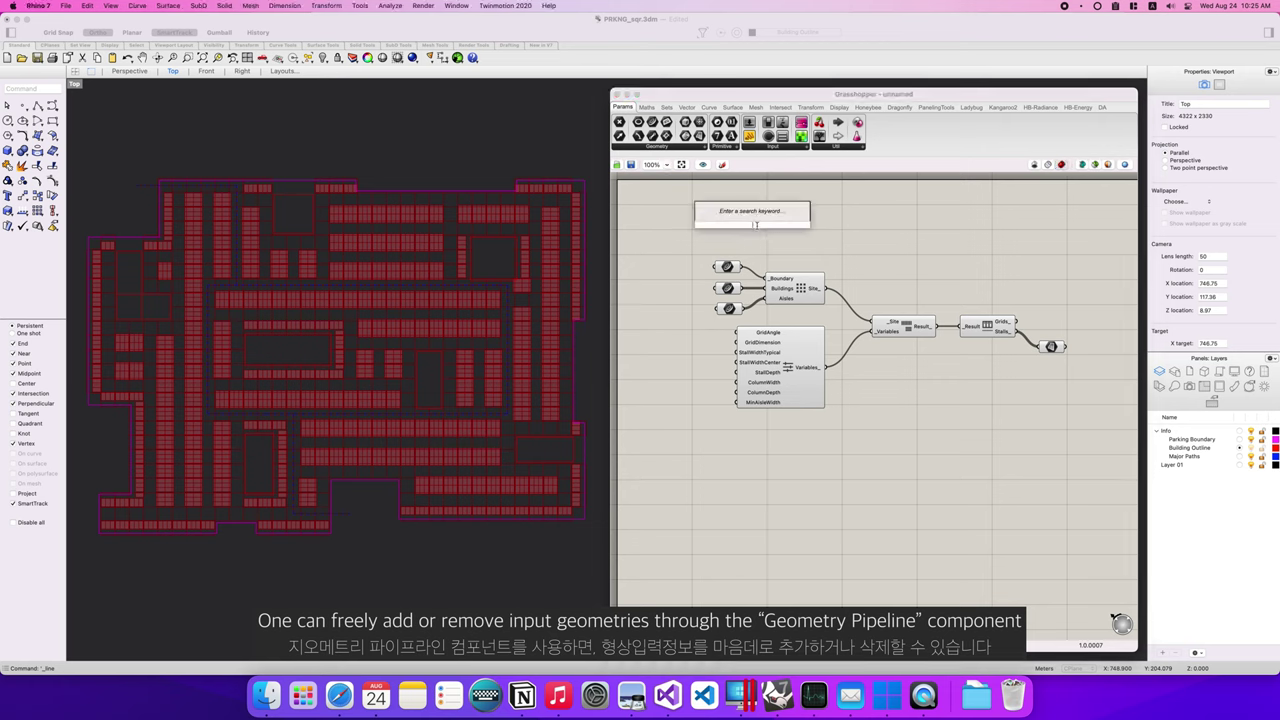
{"action": "type", "text": "geom"}
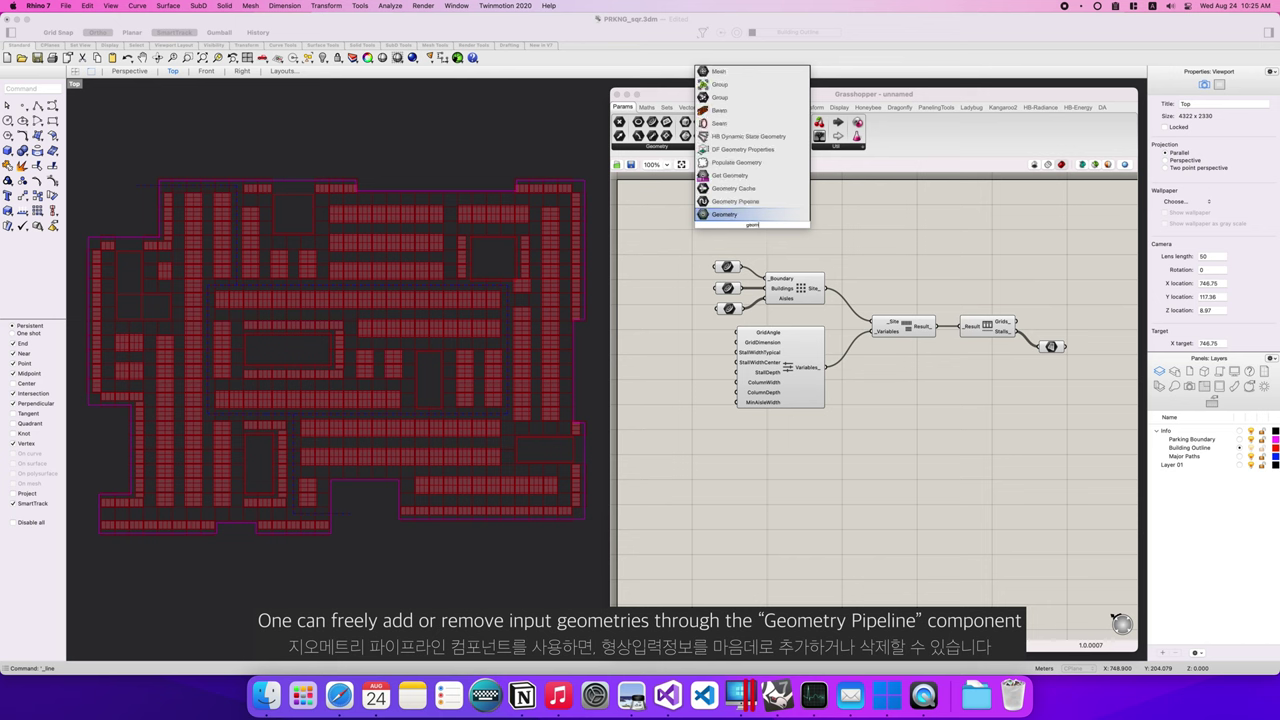
{"action": "left_click", "coordinate": [748, 202]}
{"action": "left_click_drag", "start_coordinate": [755, 222], "coordinate": [667, 287]}
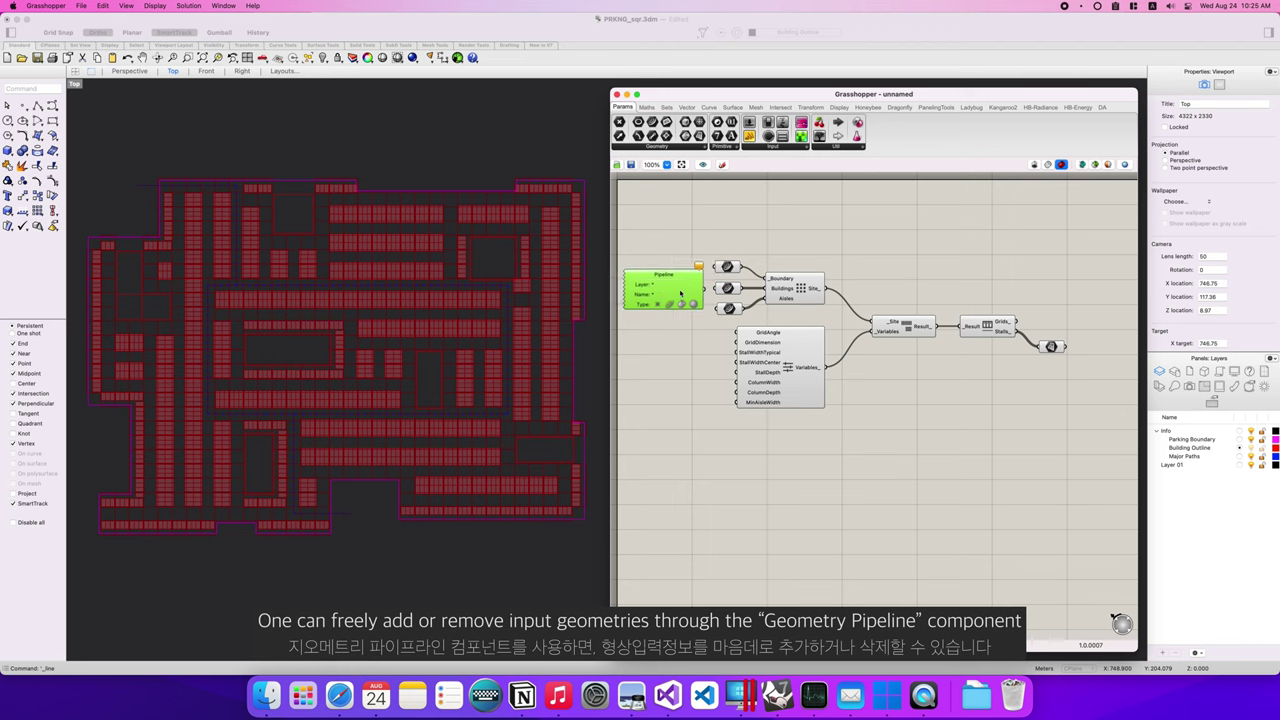
Set the pipeline's layer filter to Info::Building Outline and its type filter to curves.
{"action": "left_click", "coordinate": [1169, 453]}
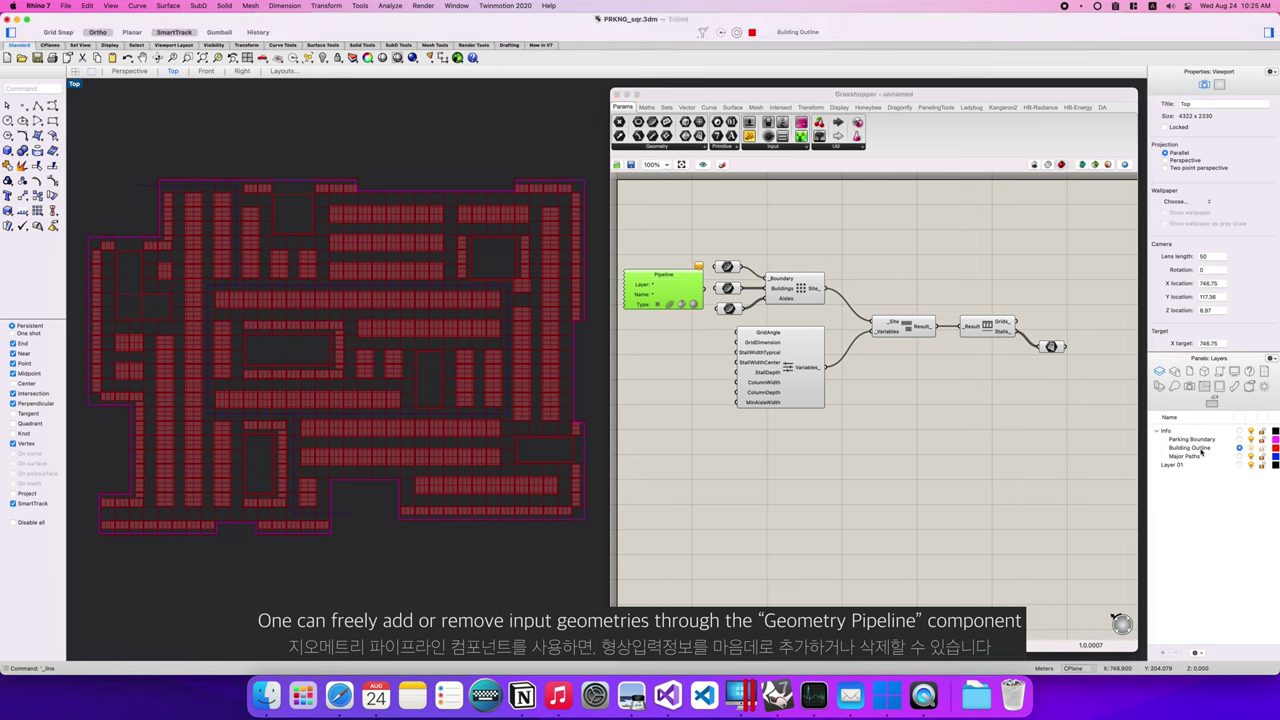
{"action": "left_click", "coordinate": [1200, 448]}
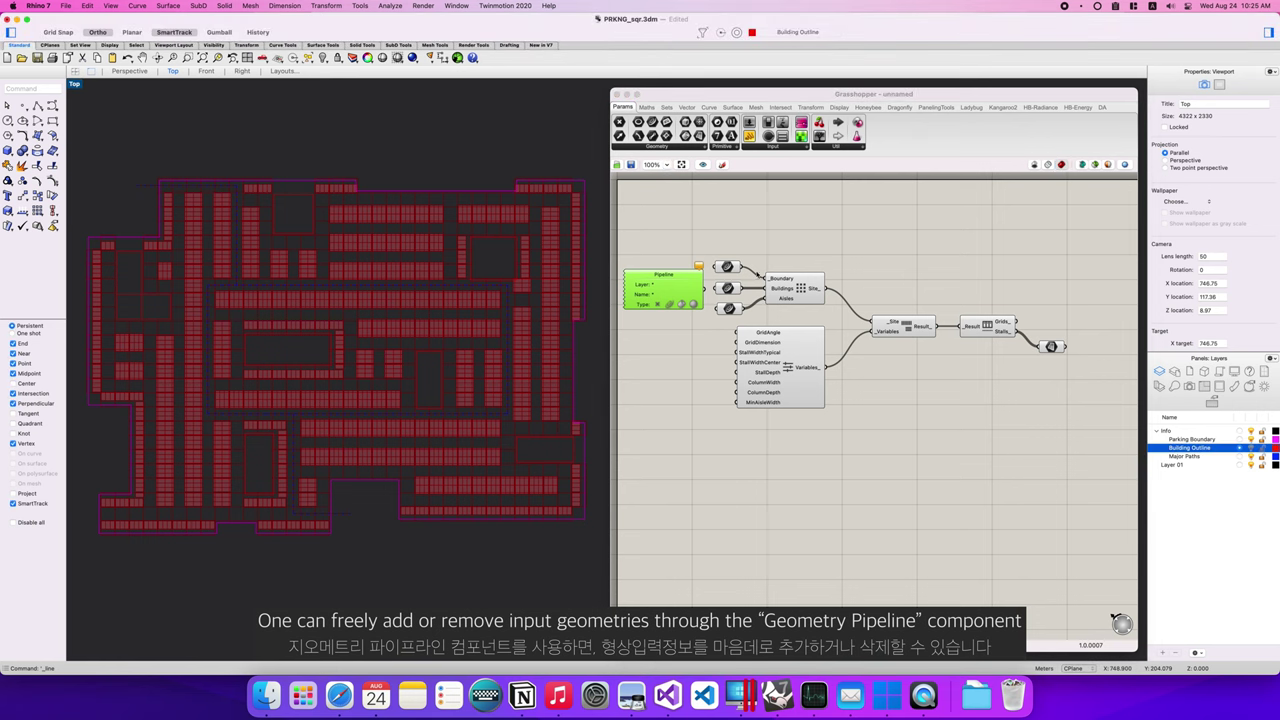
{"action": "left_click", "coordinate": [672, 286]}
{"action": "left_click", "coordinate": [668, 285]}
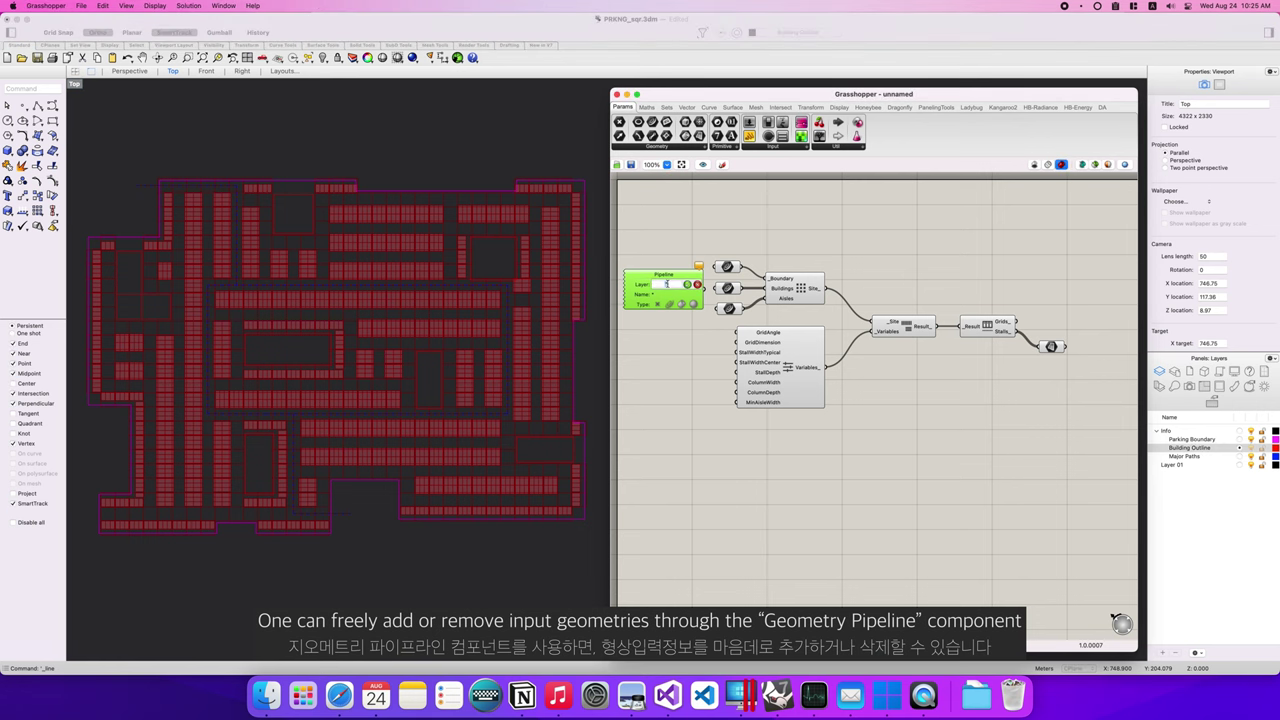
{"action": "type", "text": "Info::"}
{"action": "key", "text": "Return"}
Connect the Building Outline pipeline to the curve parameter feeding Buildings and shift the whole definition to make room.
{"action": "left_click_drag", "start_coordinate": [678, 288], "coordinate": [668, 291]}
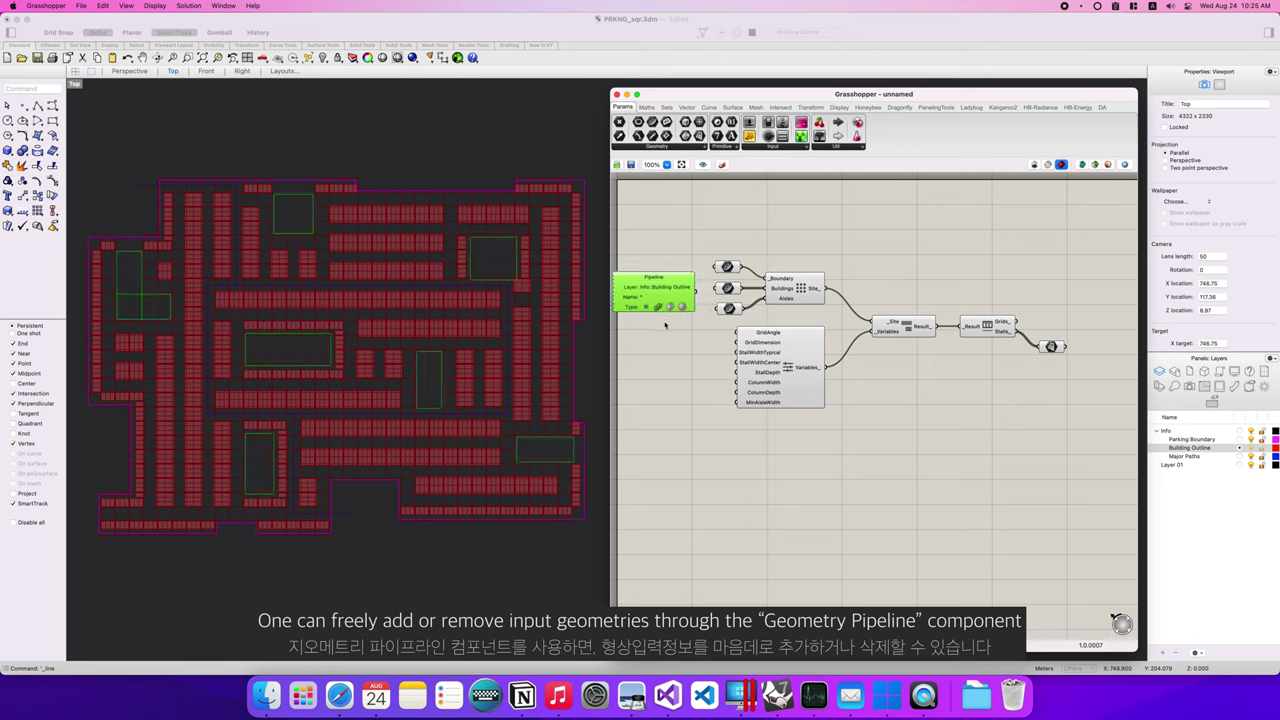
{"action": "left_click_drag", "start_coordinate": [674, 293], "coordinate": [682, 286]}
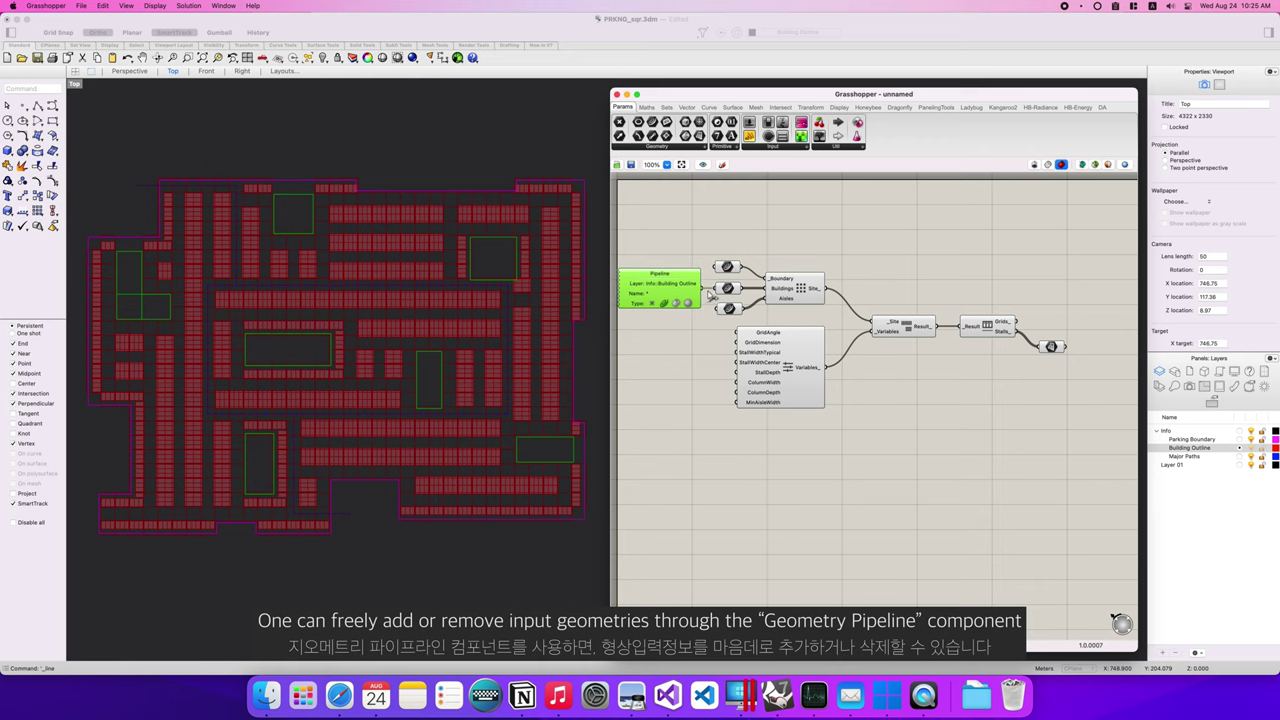
{"action": "scroll", "coordinate": [697, 331], "scroll_direction": "left", "scroll_amount": 1}
{"action": "scroll", "coordinate": [697, 331], "scroll_direction": "down", "scroll_amount": 1}
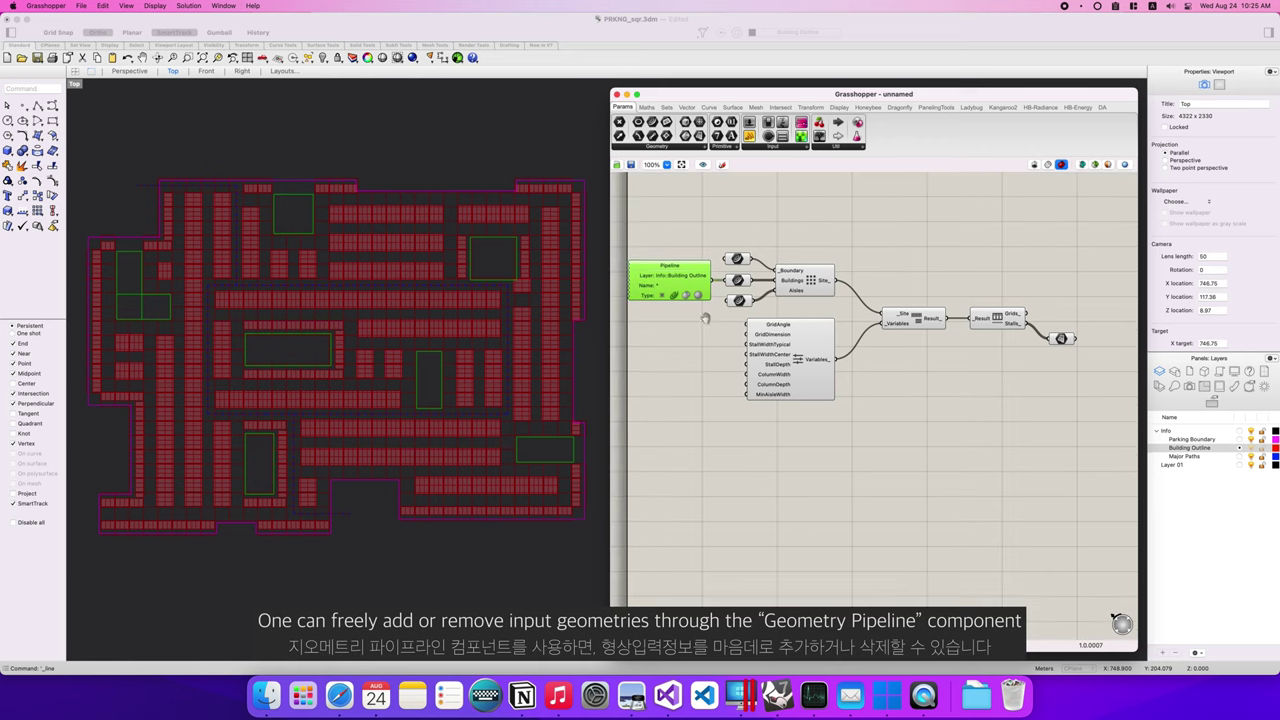
{"action": "left_click_drag", "start_coordinate": [628, 243], "coordinate": [1124, 440]}
{"action": "left_click_drag", "start_coordinate": [824, 356], "coordinate": [847, 369]}
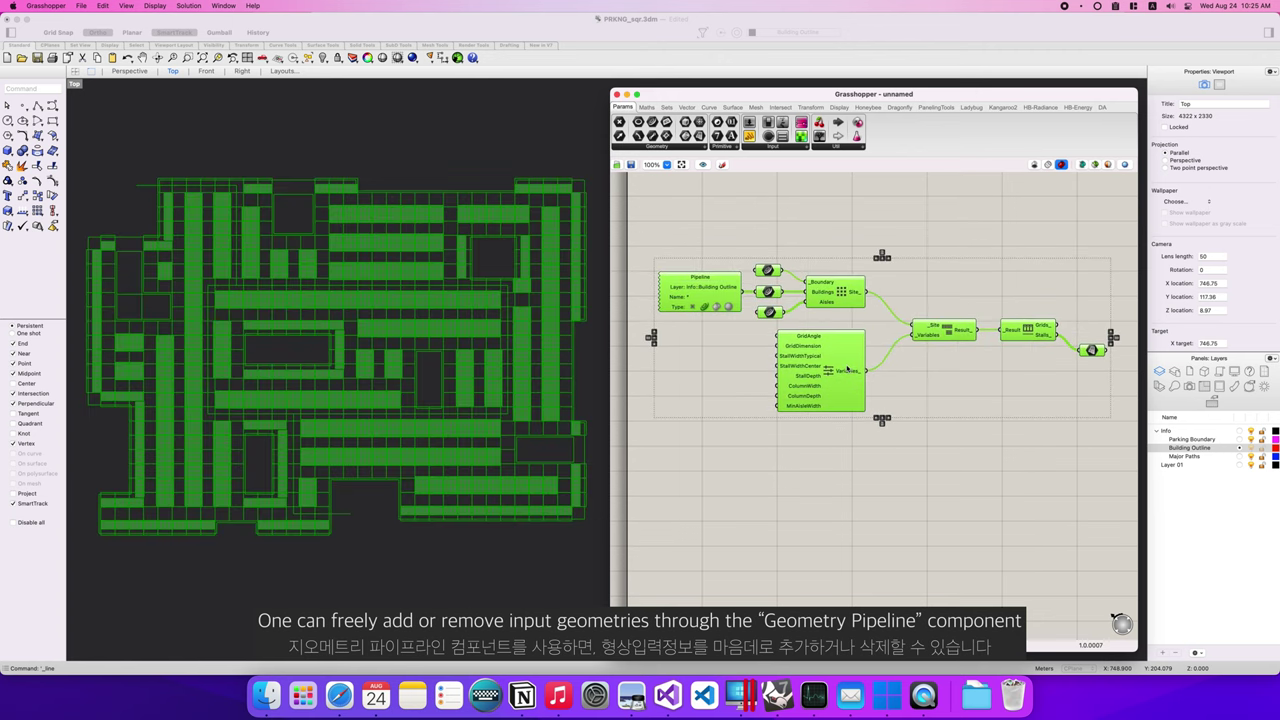
Duplicate the Building Outline pipeline directly below the original.
{"action": "left_click", "coordinate": [724, 216]}
{"action": "left_click", "coordinate": [706, 306]}
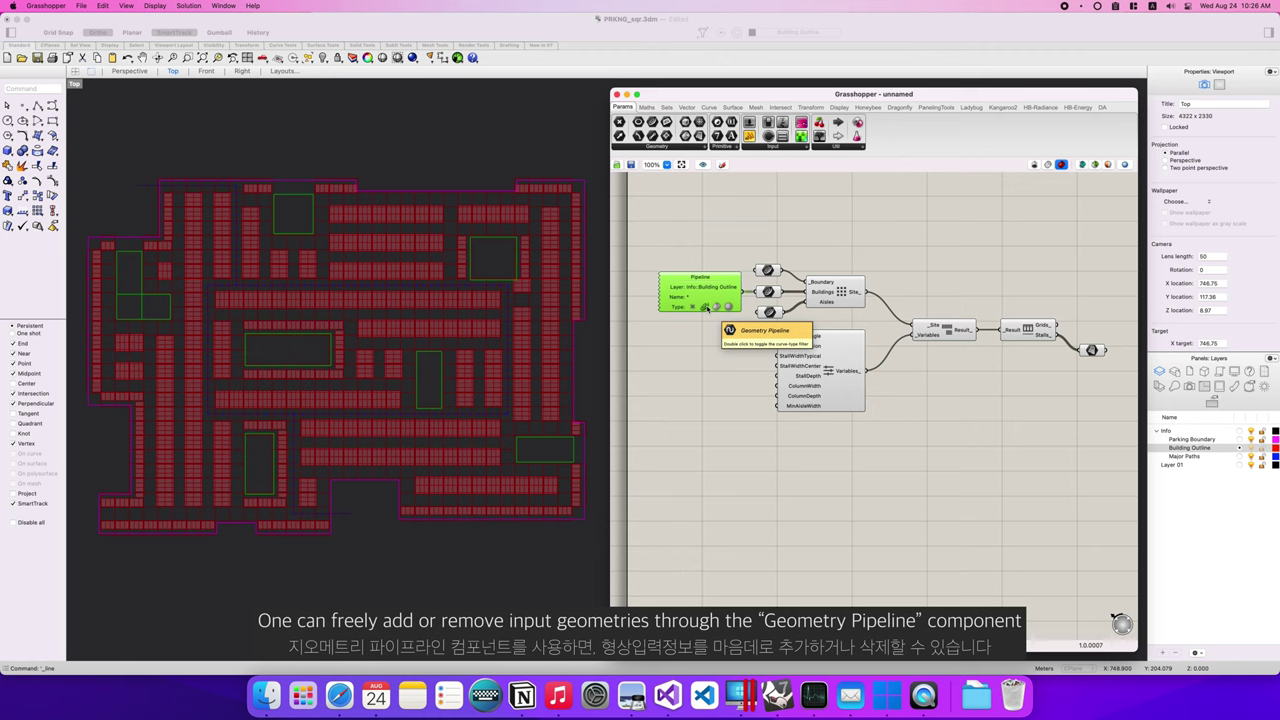
{"action": "left_click_drag", "start_coordinate": [706, 306], "coordinate": [713, 348], "text": "alt"}
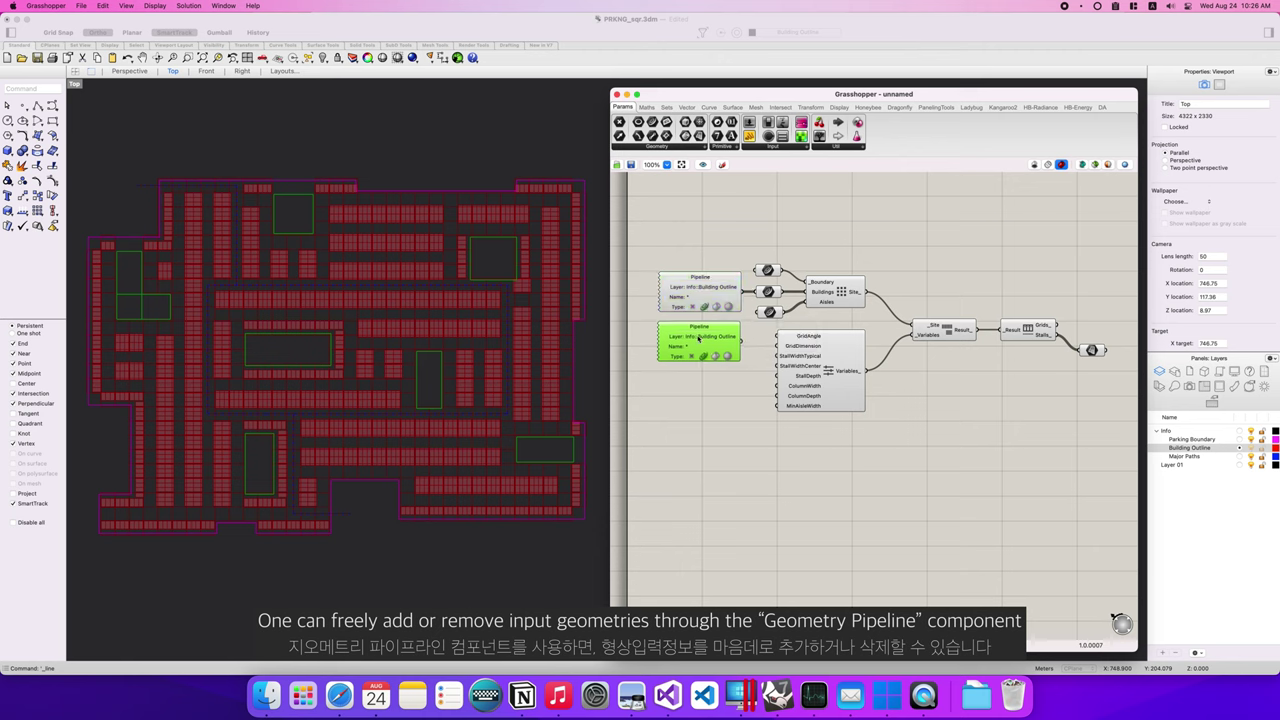
Set the duplicated pipeline's layer filter to Info::Major Paths.
{"action": "double_click", "coordinate": [700, 338]}
{"action": "key", "text": "BackSpace"}
{"action": "type", "text": "Major P"}
{"action": "key", "text": "BackSpace"}
{"action": "key", "text": "BackSpace"}
{"action": "type", "text": "Paths"}
{"action": "key", "text": "Return"}
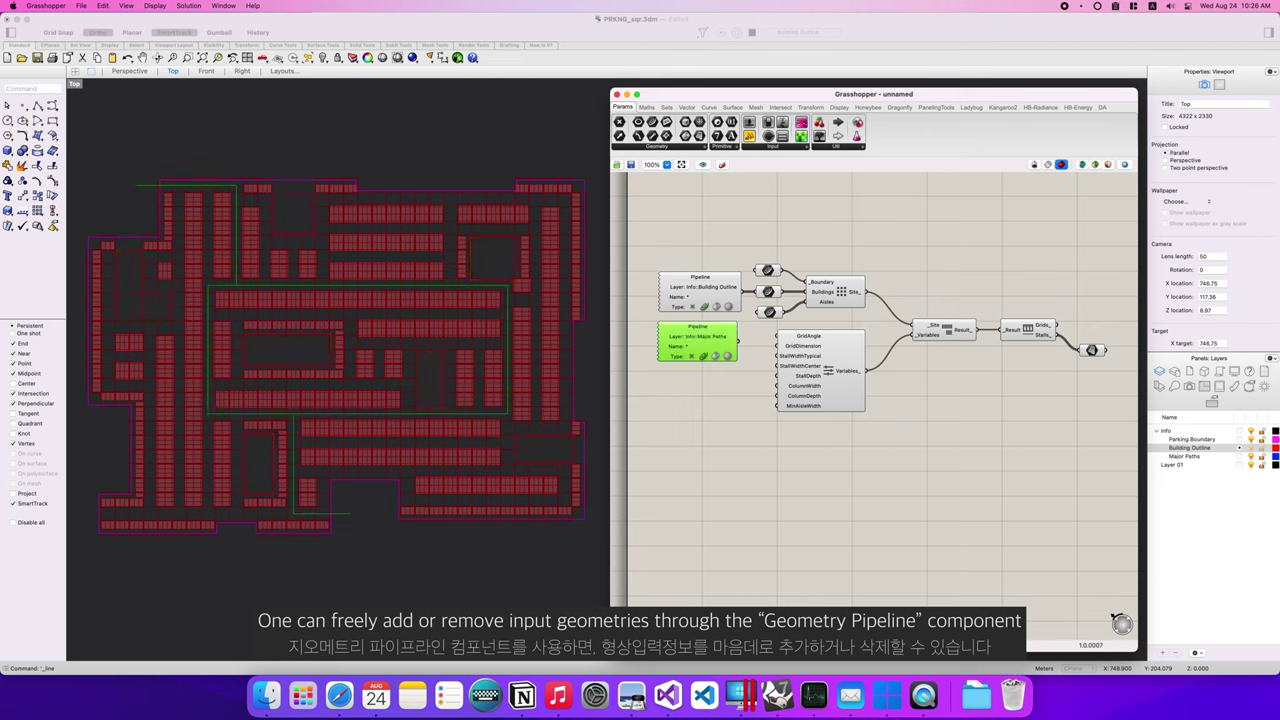
Connect the Major Paths pipeline to the curve parameter feeding Aisles and select the parameter attached to the Stalls output.
{"action": "mouse_move", "coordinate": [740, 342]}
{"action": "left_mouse_down"}
{"action": "mouse_move", "coordinate": [762, 322]}
{"action": "mouse_move", "coordinate": [760, 335]}
{"action": "left_mouse_up"}
{"action": "left_click", "coordinate": [760, 335]}
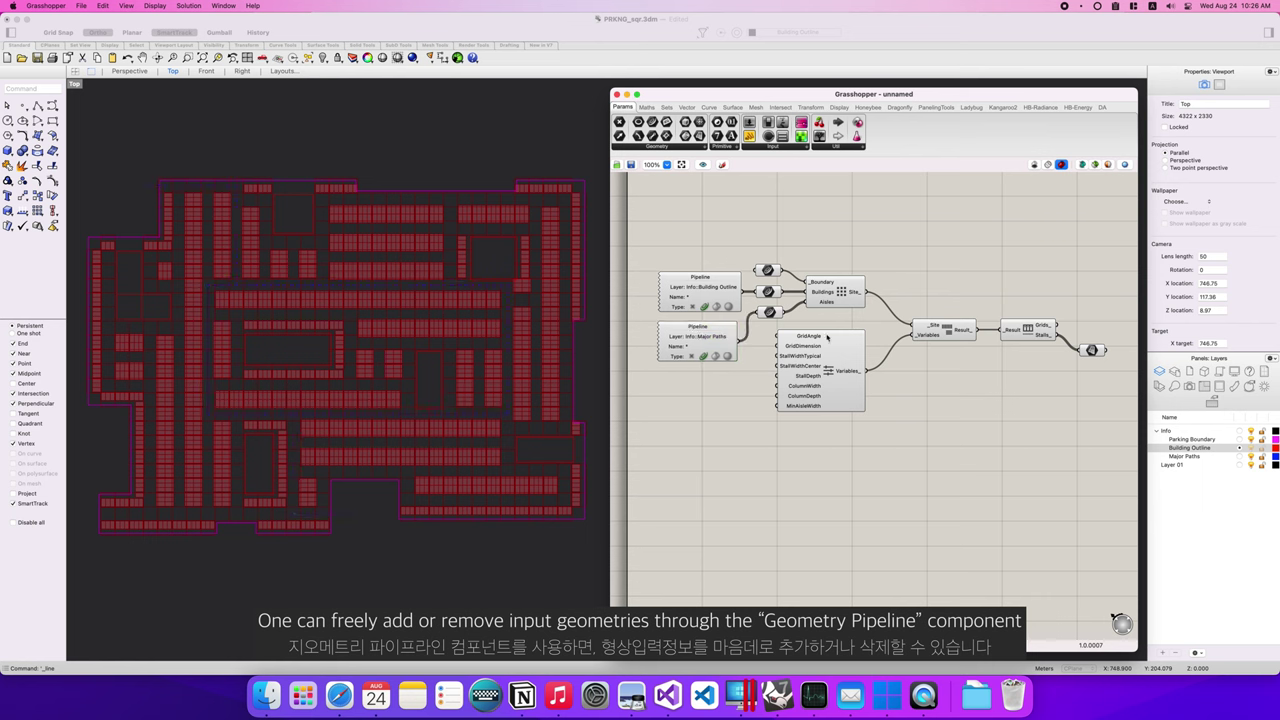
{"action": "scroll", "coordinate": [924, 378], "scroll_direction": "right", "scroll_amount": 2}
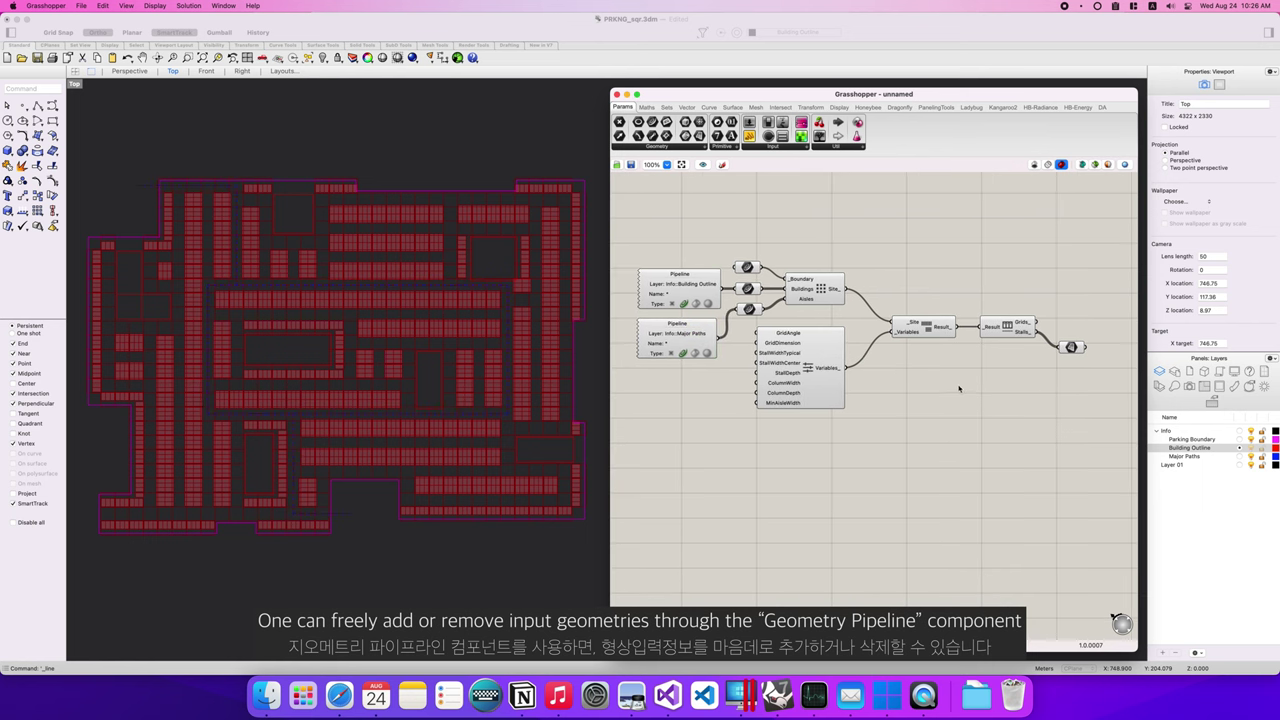
{"action": "left_click", "coordinate": [1071, 347]}
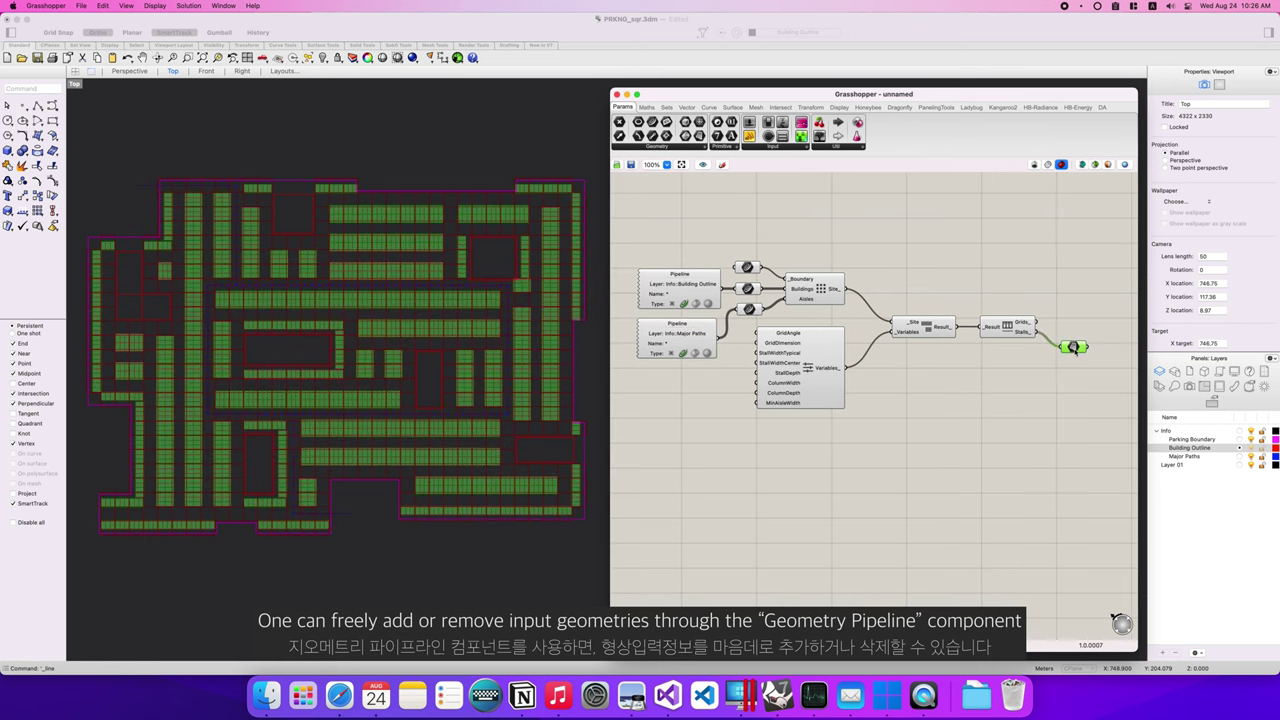
Draw two rectangular building outlines on the Building Outline layer, one across the site's upper edge and one across its right edge.
{"action": "left_click", "coordinate": [1066, 418]}
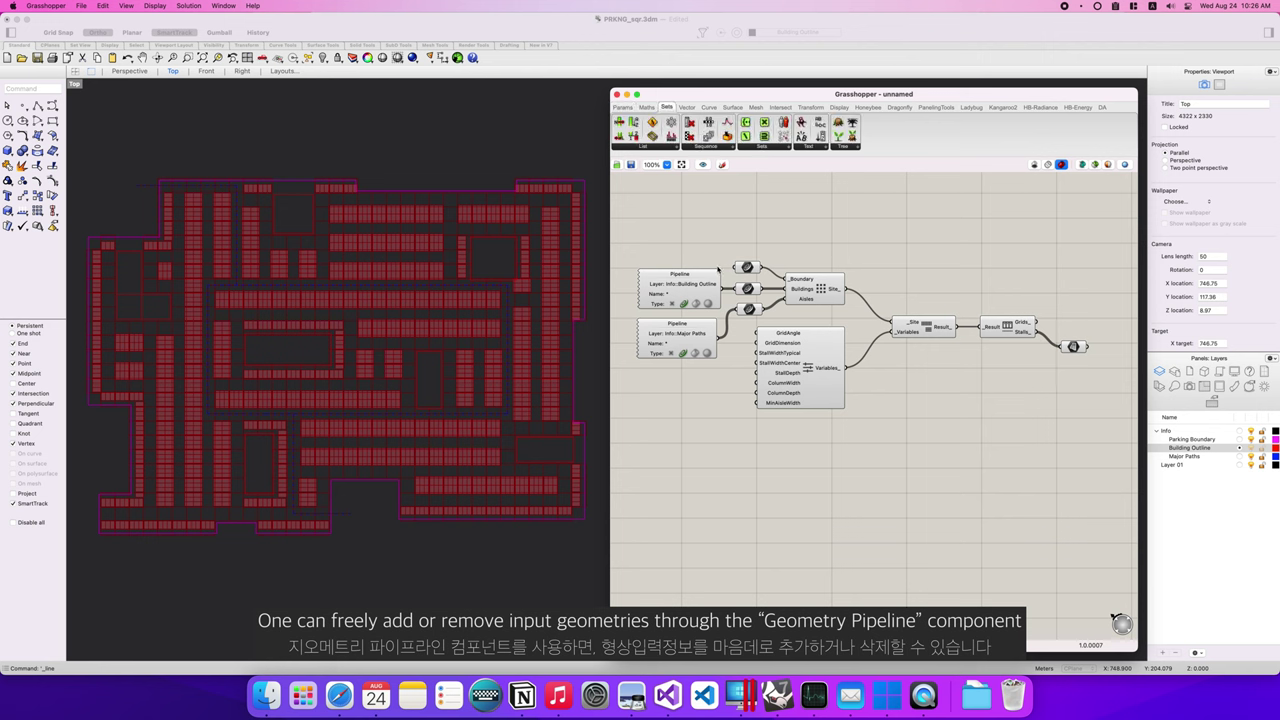
{"action": "left_click", "coordinate": [425, 205]}
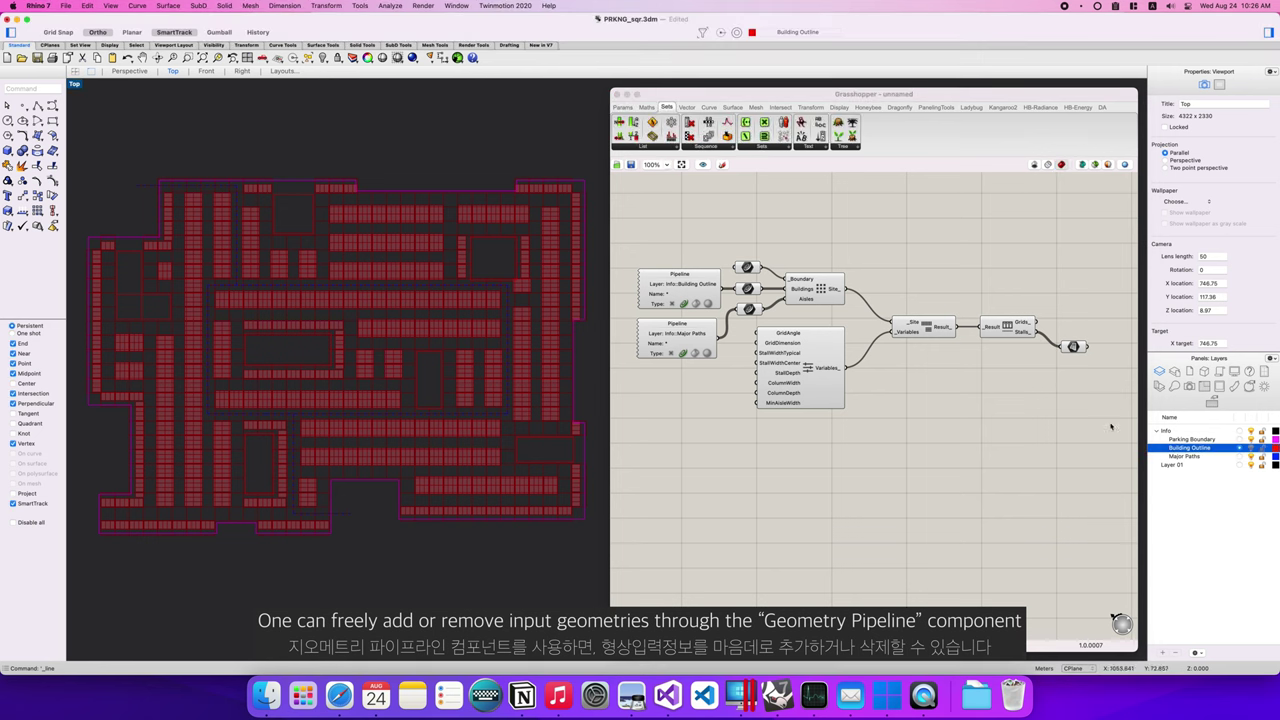
{"action": "type", "text": "rectangle"}
{"action": "key", "text": "Return"}
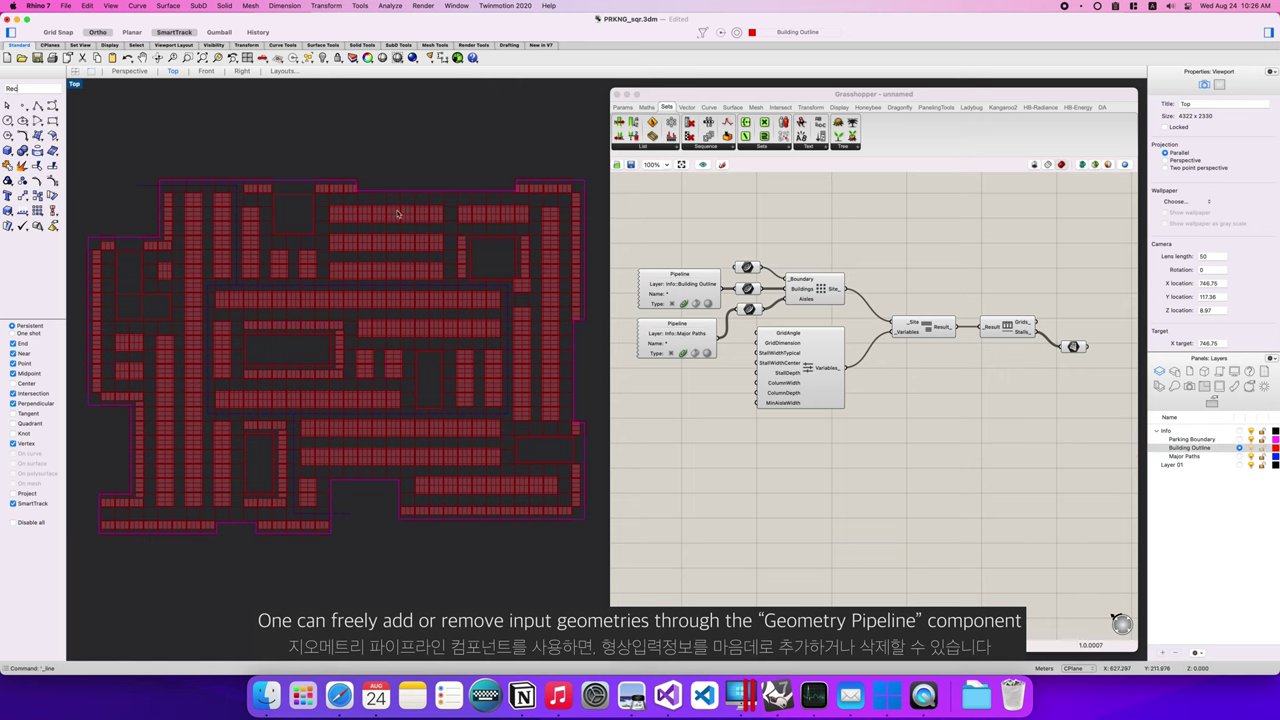
{"action": "left_click", "coordinate": [386, 181]}
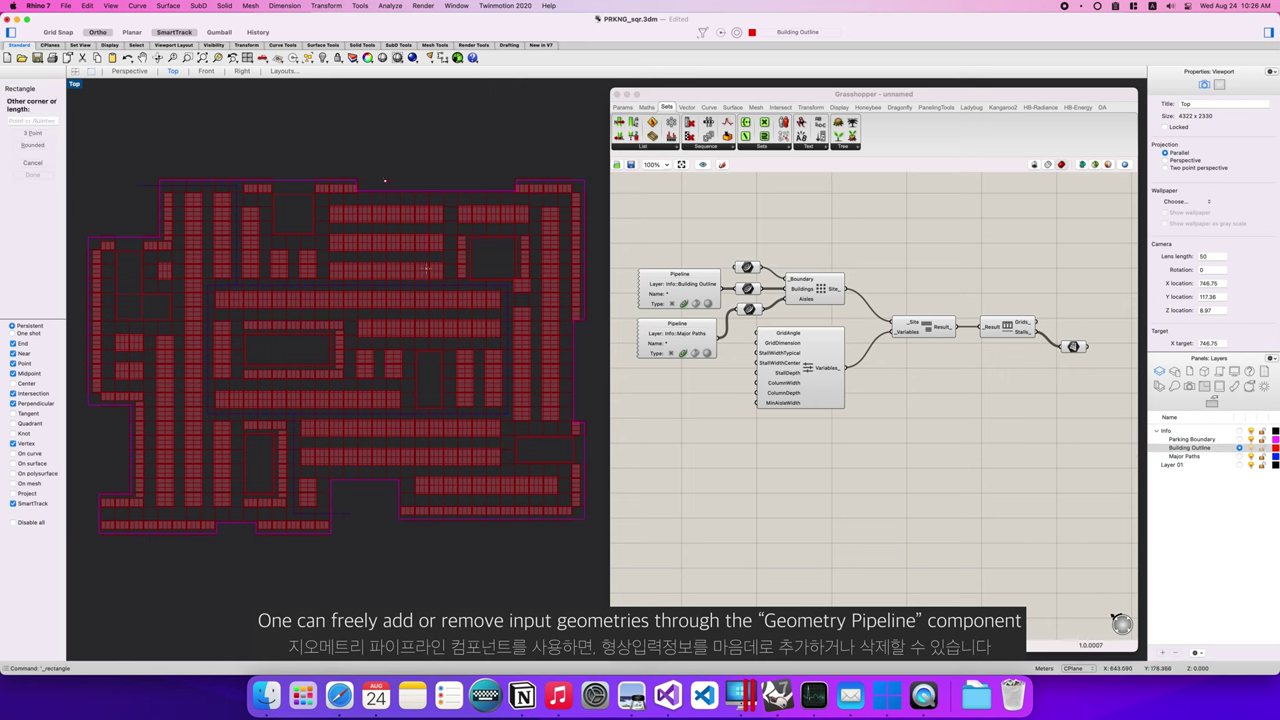
{"action": "left_click", "coordinate": [469, 274]}
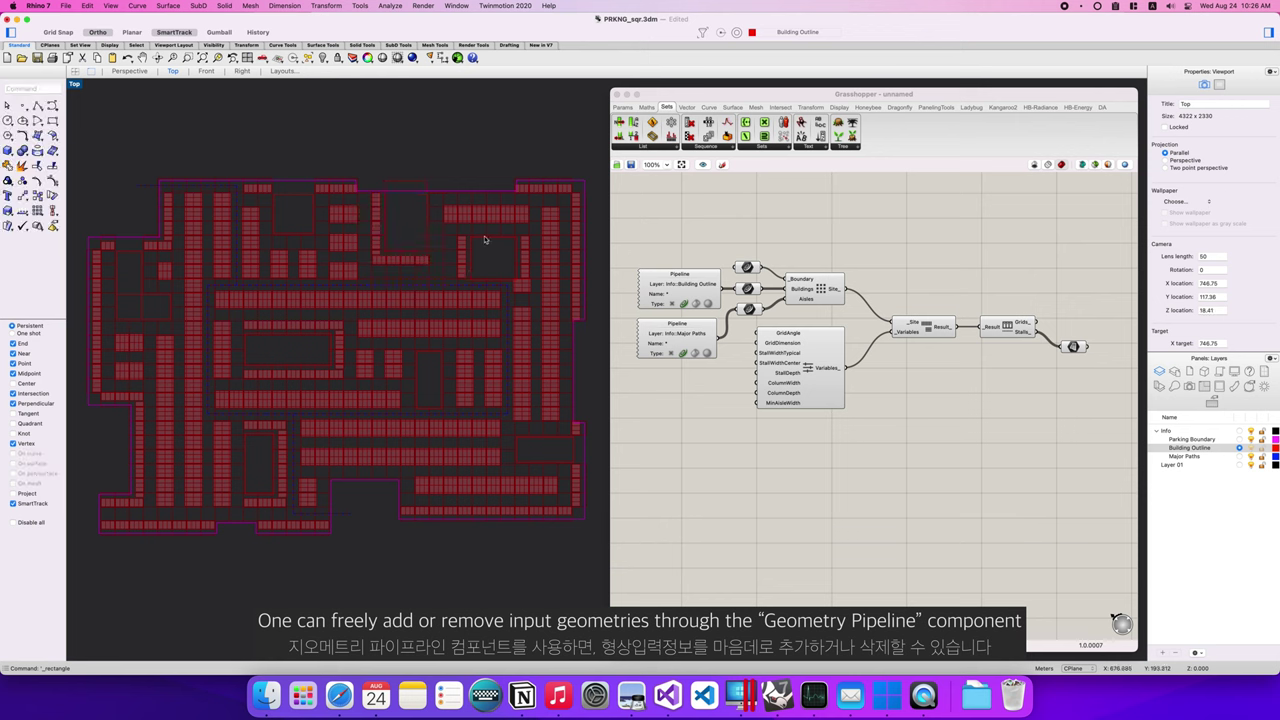
{"action": "key", "text": "Return"}
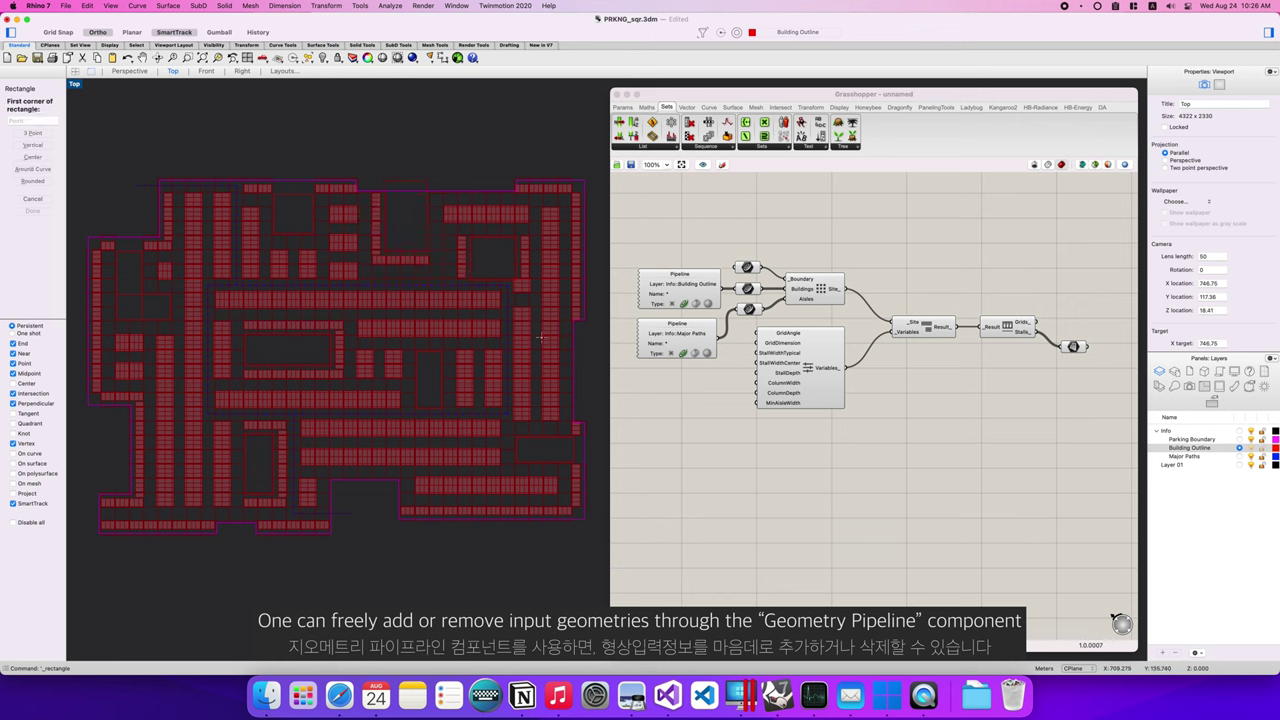
{"action": "left_click", "coordinate": [540, 338]}
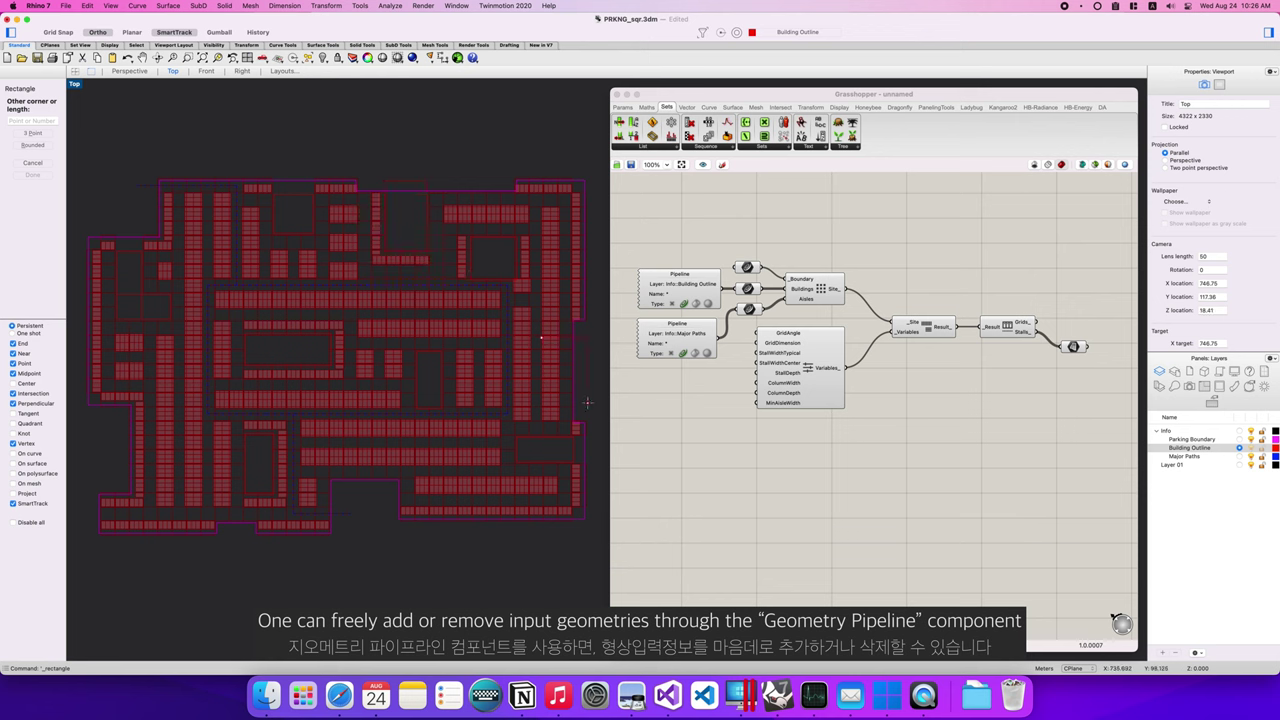
{"action": "left_click", "coordinate": [589, 404]}
Delete the building outline near the lower-right boundary and the narrow vertical one right of the site's centre.
{"action": "left_click", "coordinate": [540, 438]}
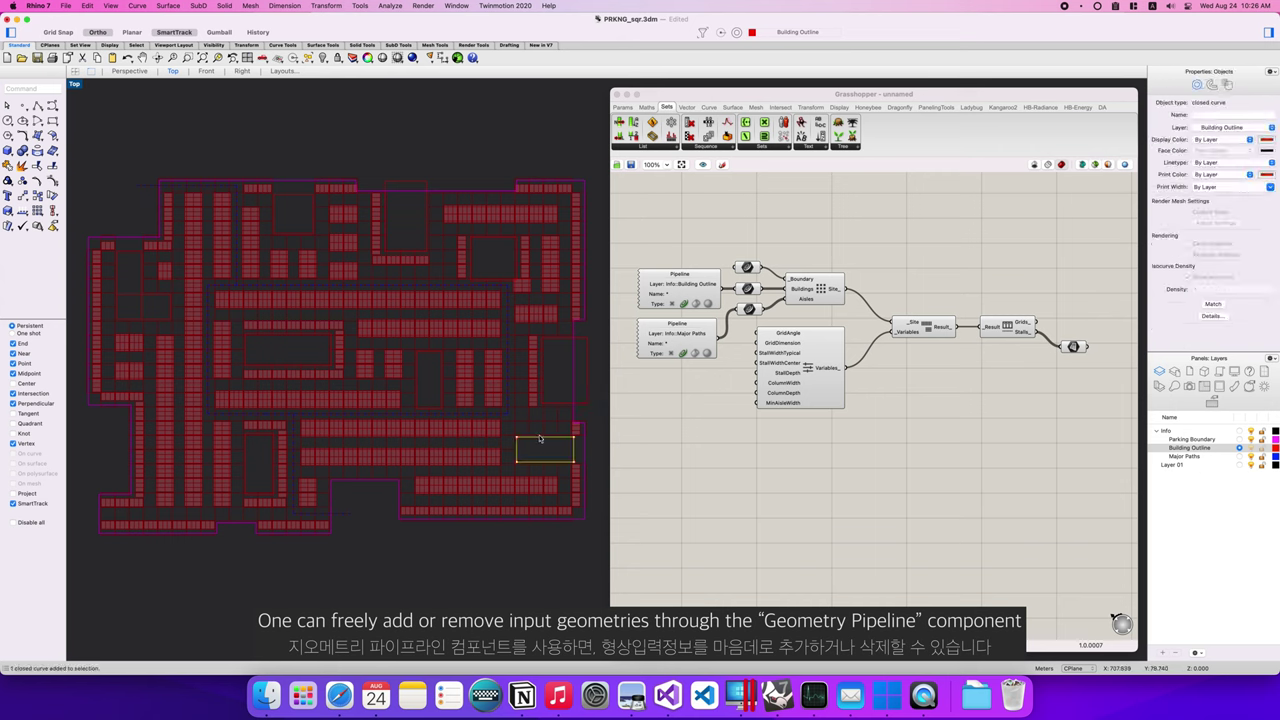
{"action": "key", "text": "Delete"}
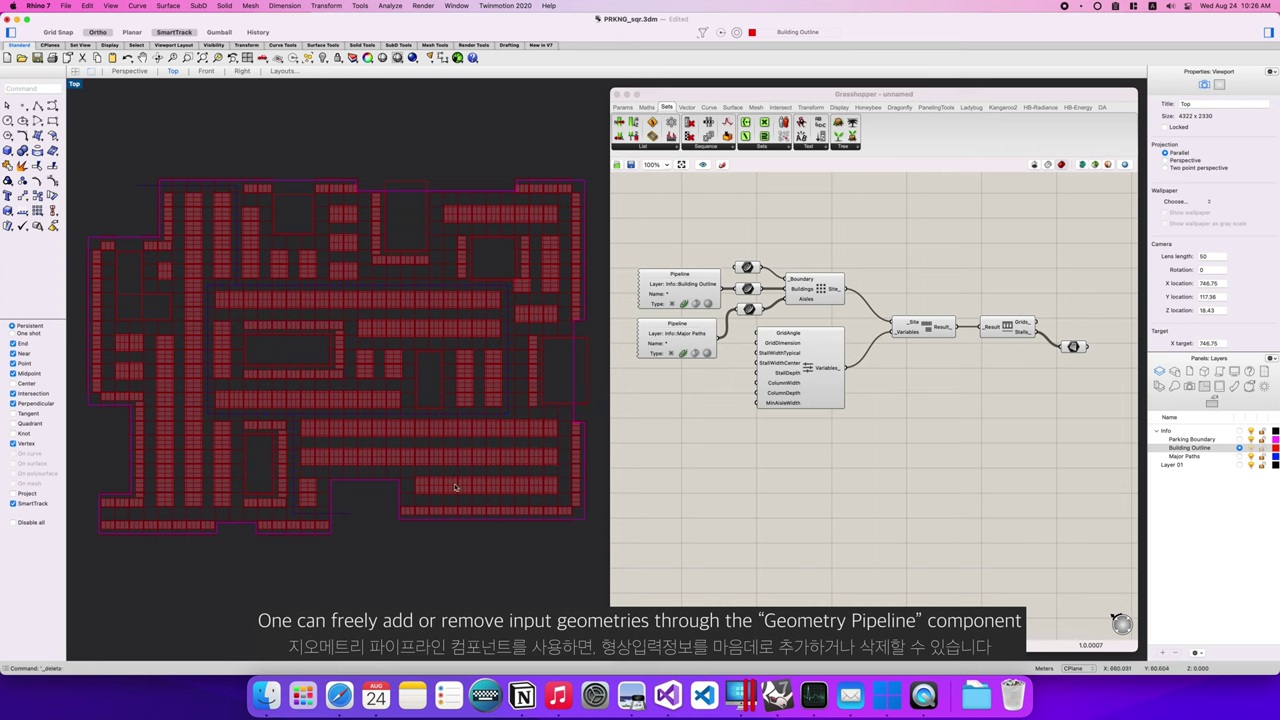
{"action": "left_click_drag", "start_coordinate": [432, 367], "coordinate": [293, 408]}
{"action": "key", "text": "Delete"}
Stretch the central building outline to the right and upward, and widen the lower-left building outline to the left.
{"action": "left_click", "coordinate": [322, 369]}
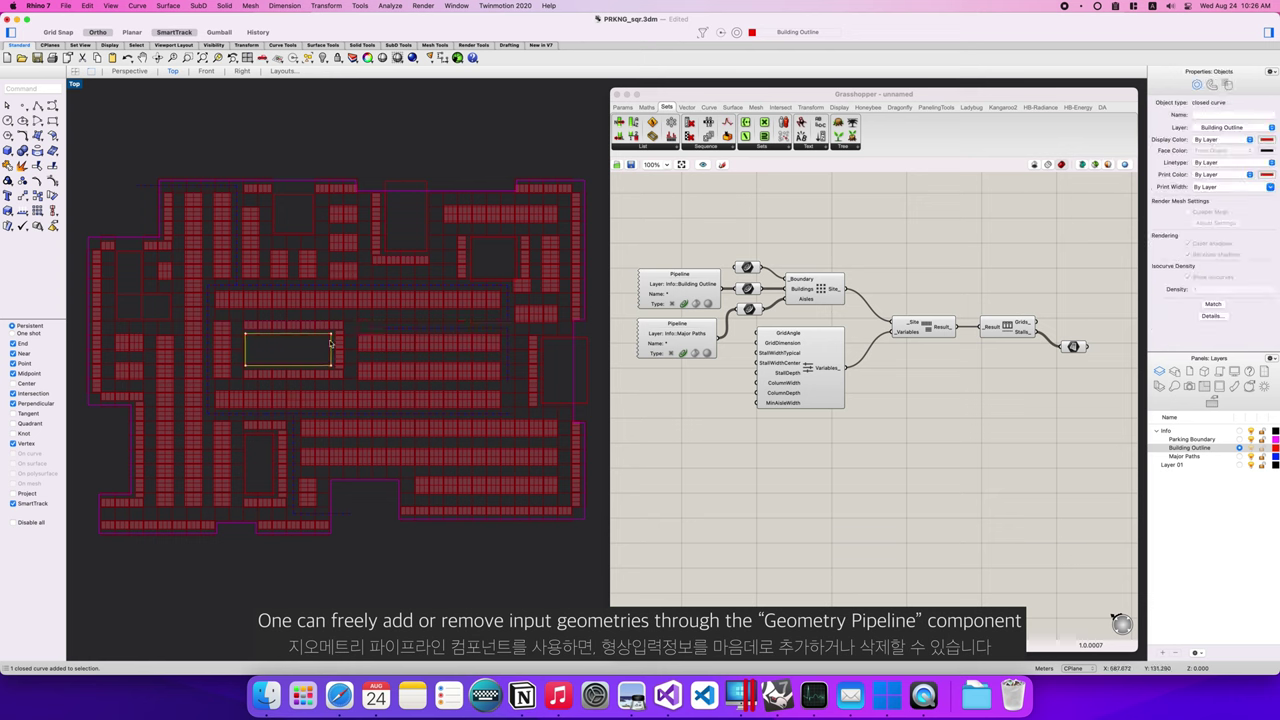
{"action": "left_click", "coordinate": [240, 325]}
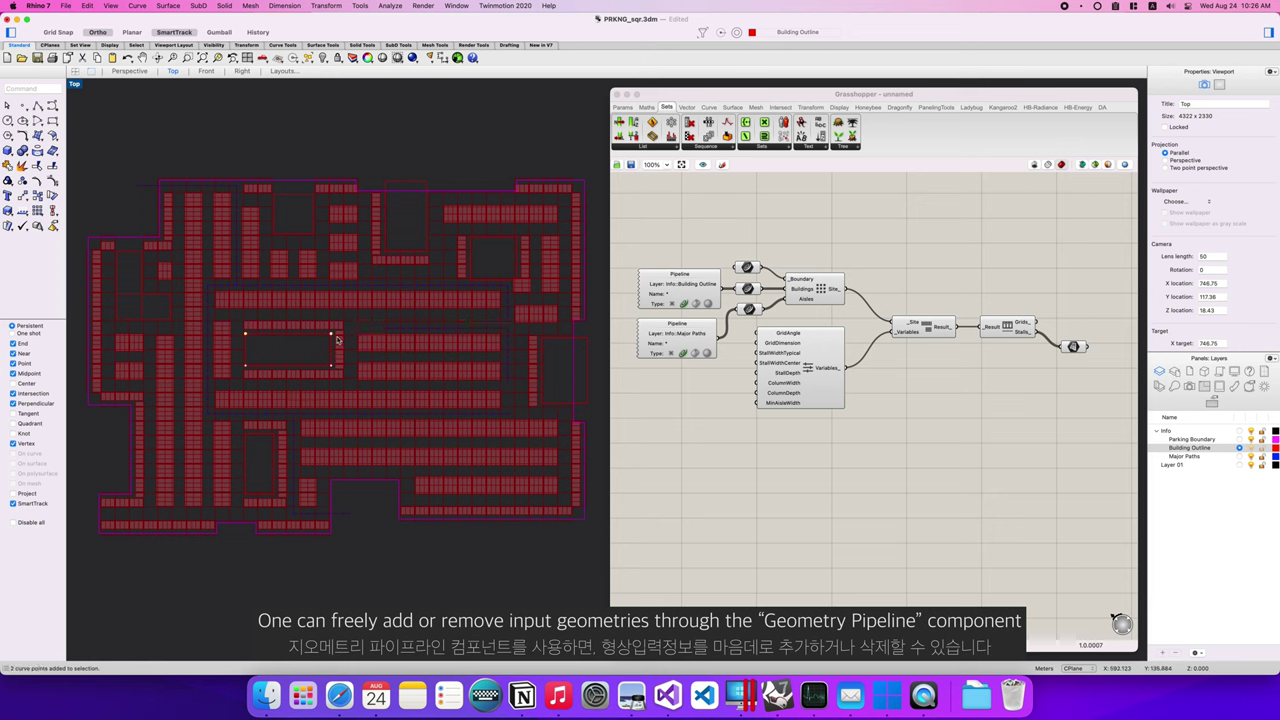
{"action": "left_click_drag", "start_coordinate": [333, 335], "coordinate": [484, 370]}
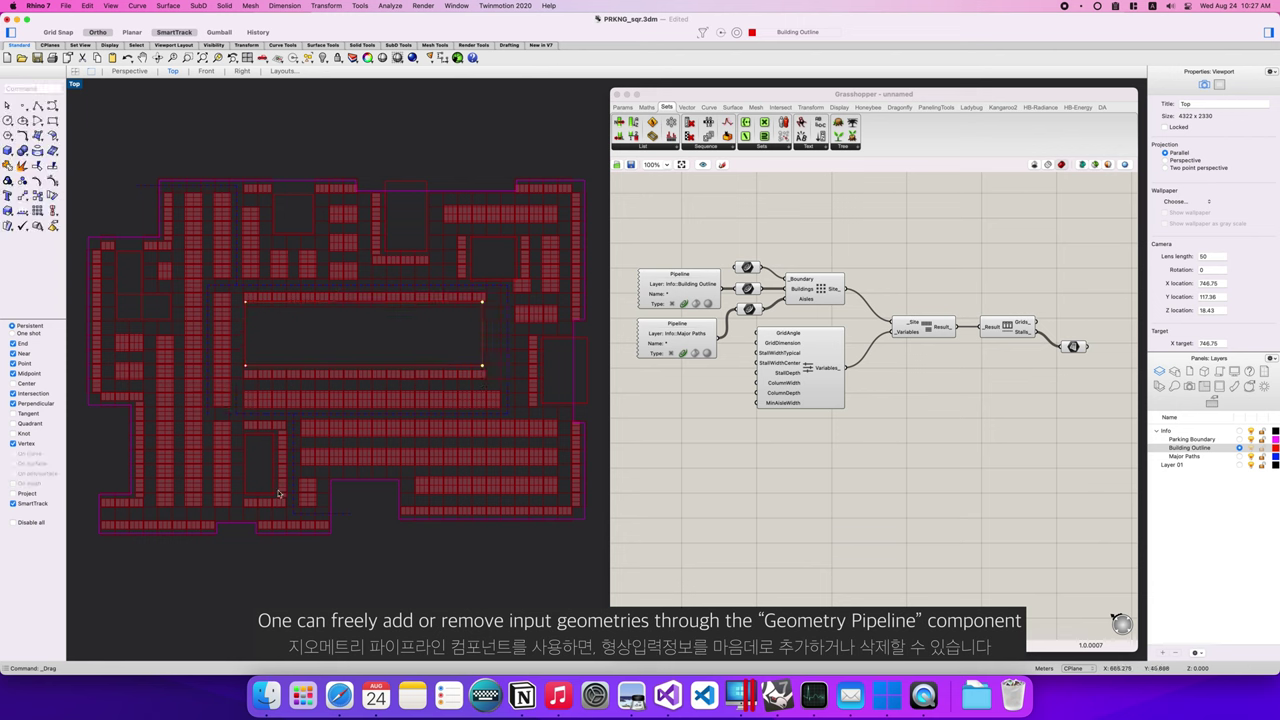
{"action": "left_click", "coordinate": [246, 445]}
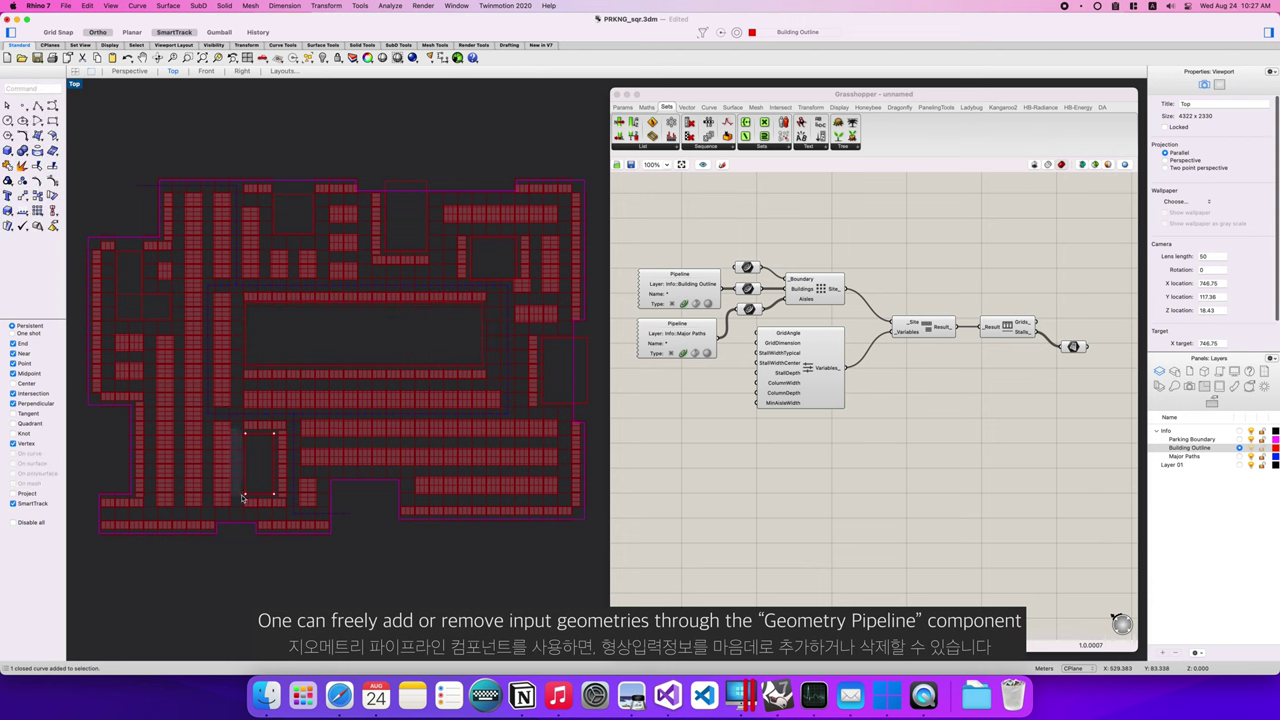
{"action": "left_click_drag", "start_coordinate": [242, 497], "coordinate": [174, 495]}
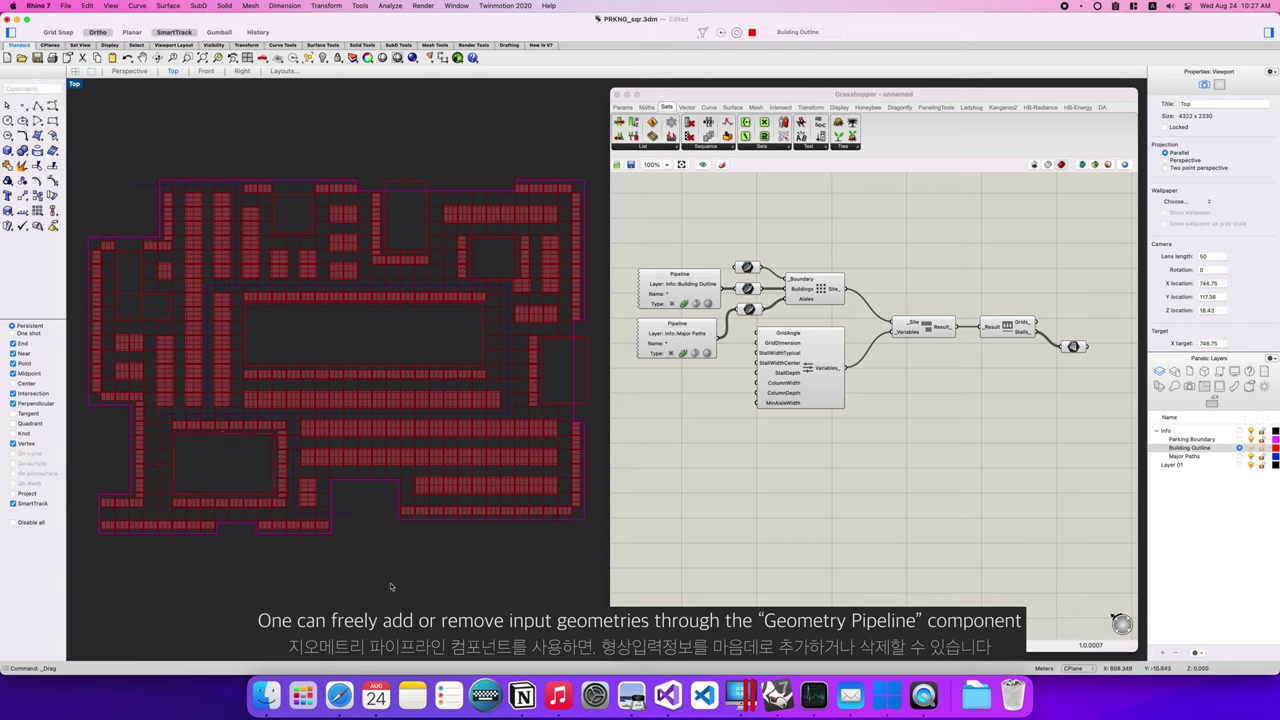
Draw a rectangular building outline that crosses the lower-right edge of the parking boundary.
{"action": "type", "text": "rectangle"}
{"action": "key", "text": "Return"}
{"action": "left_click", "coordinate": [462, 443]}
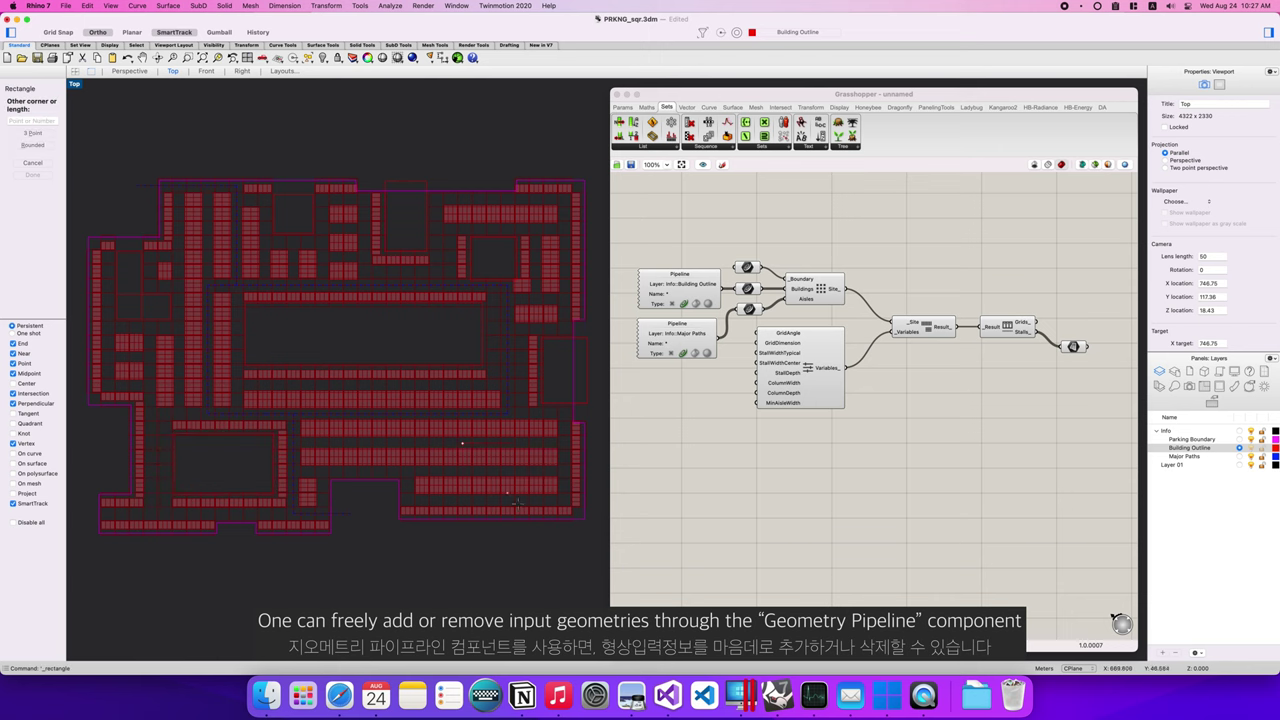
{"action": "left_click", "coordinate": [529, 531]}
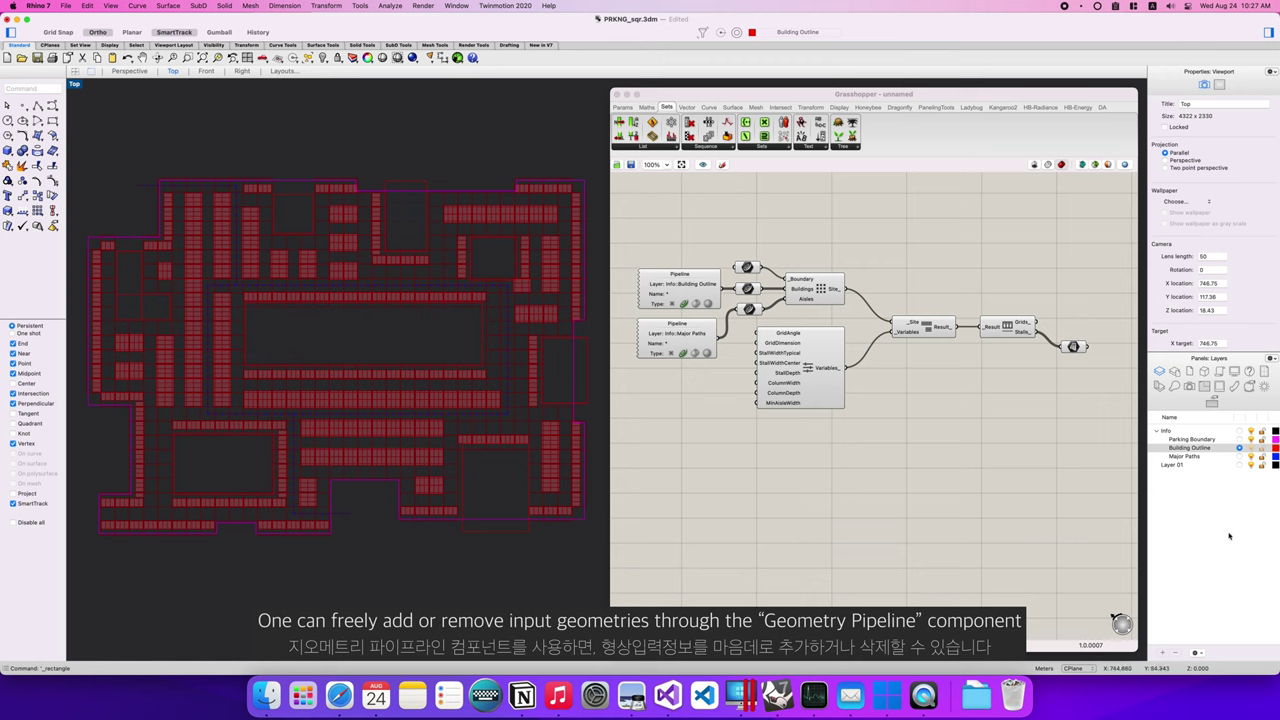
Make Major Paths the current layer and draw a path from beyond the upper-right boundary inward, turning down to the central path.
{"action": "left_click", "coordinate": [1241, 456]}
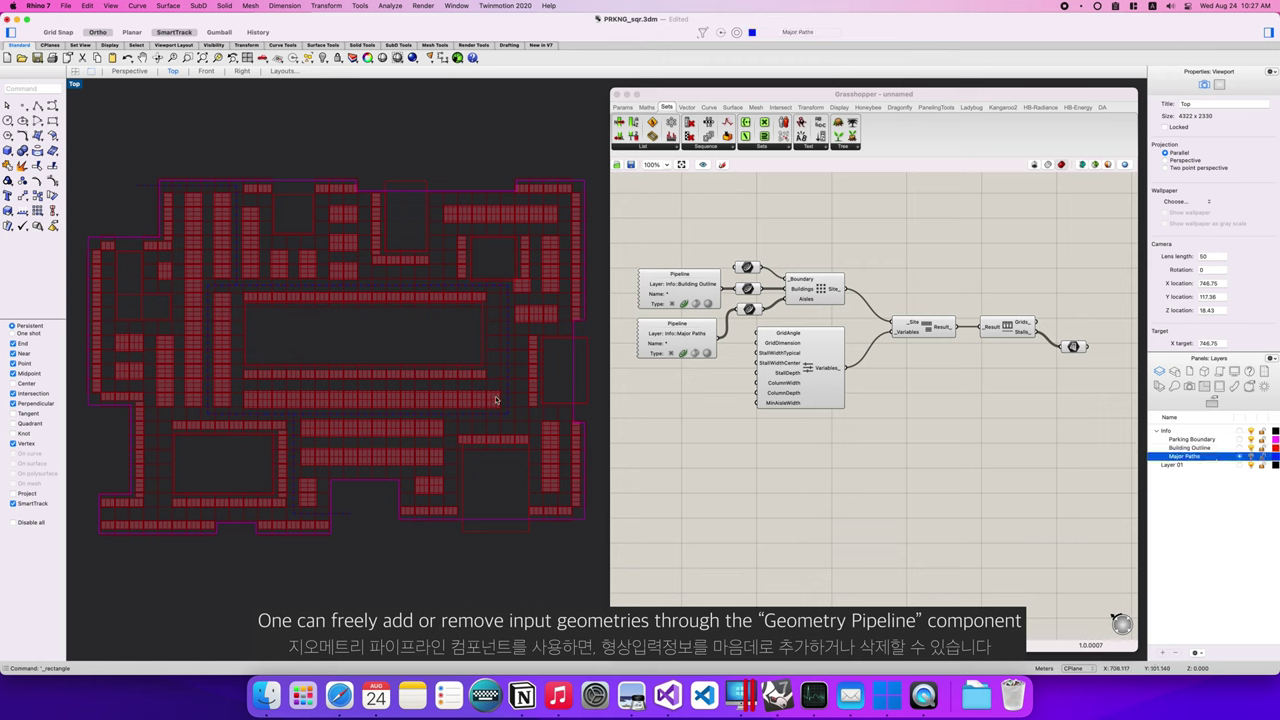
{"action": "key", "text": "p"}
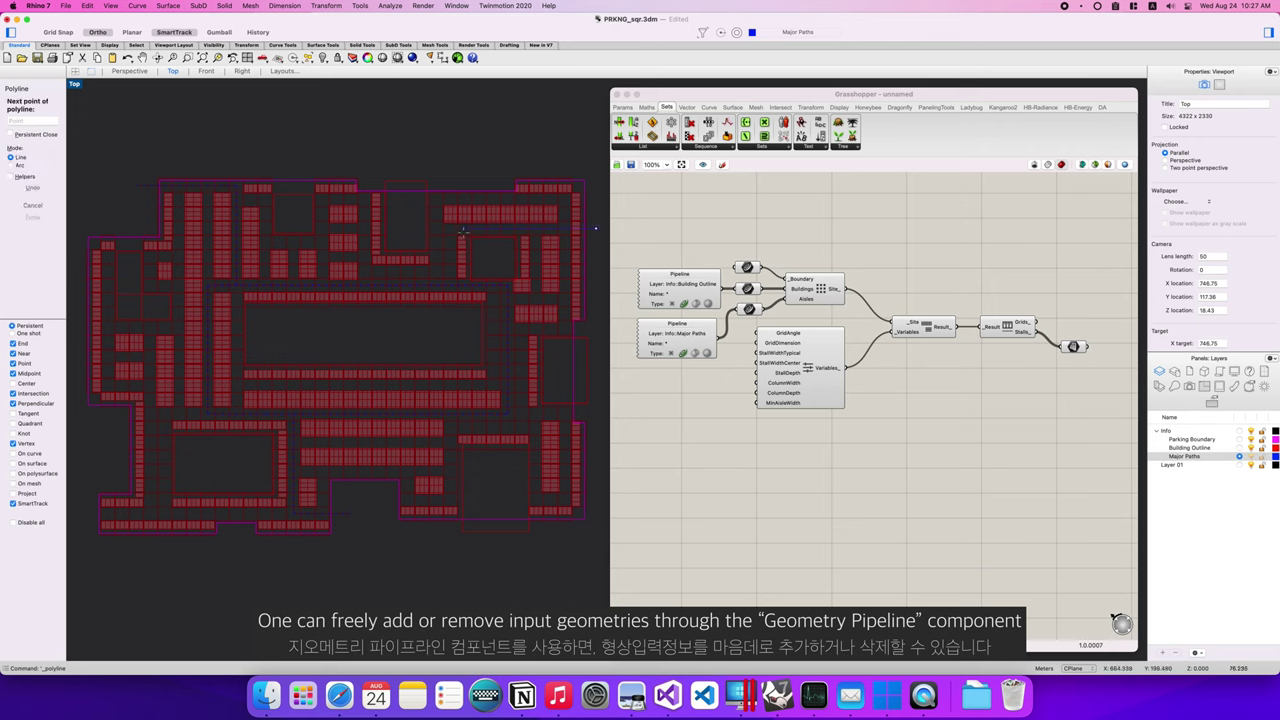
{"action": "left_click", "coordinate": [463, 229]}
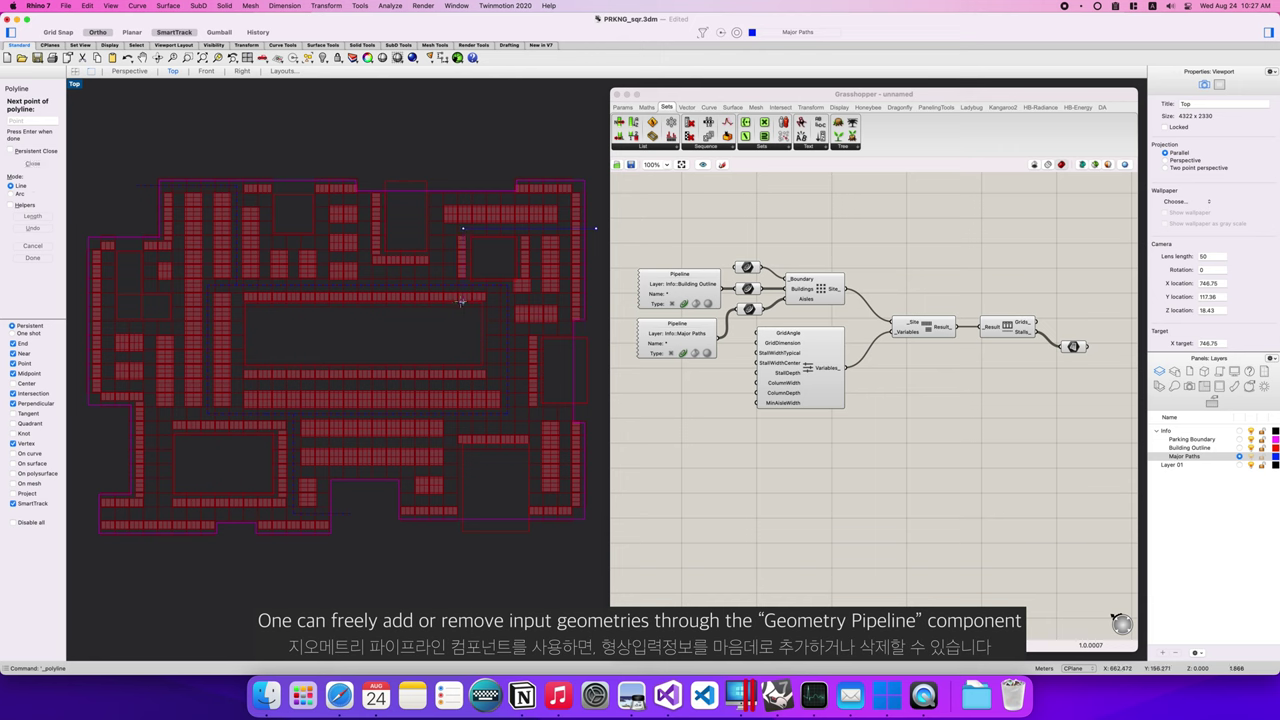
{"action": "key", "text": "Return"}
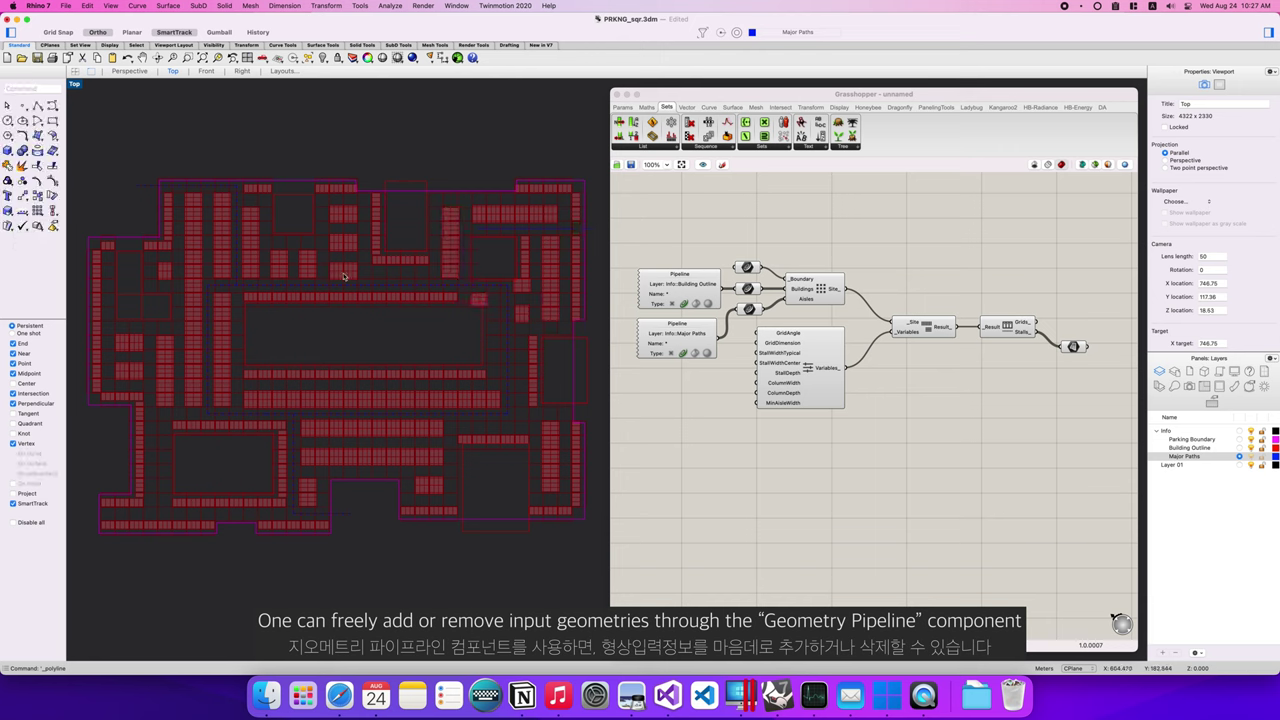
Draw a horizontal major path from outside the left boundary to the left side of the central path loop.
{"action": "key", "text": "Return"}
{"action": "left_click", "coordinate": [72, 355]}
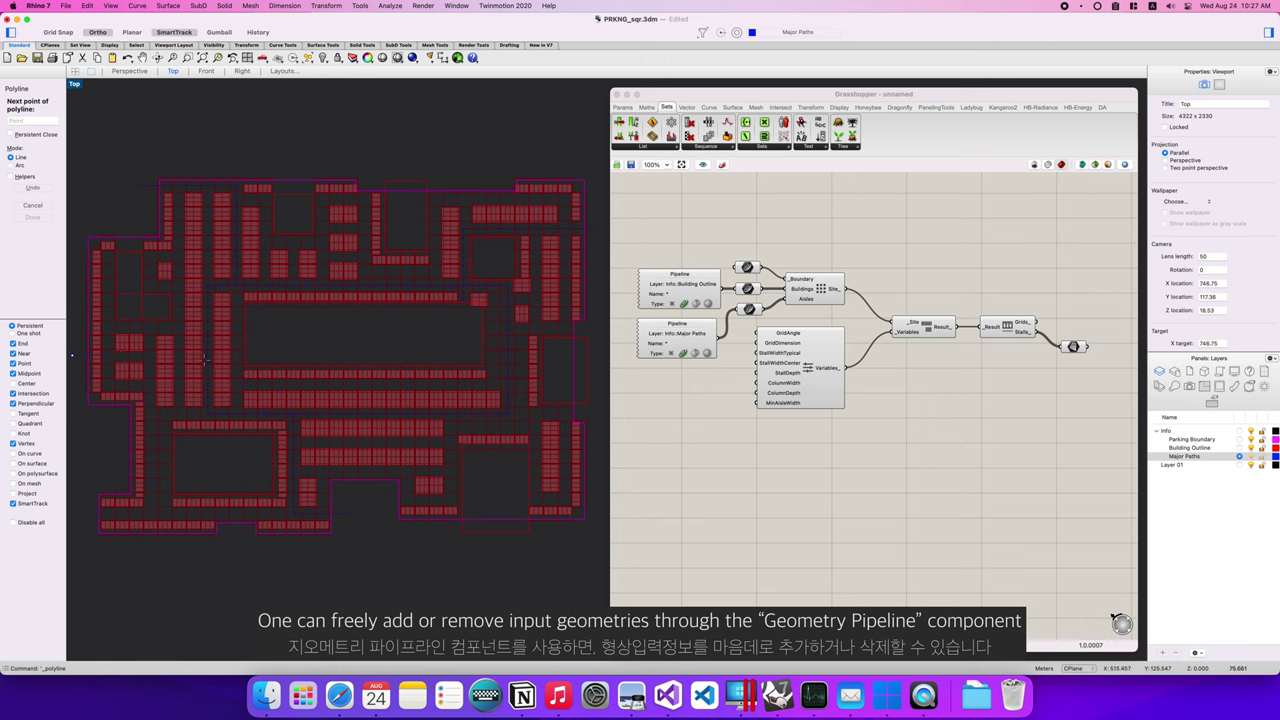
{"action": "left_click", "coordinate": [212, 356]}
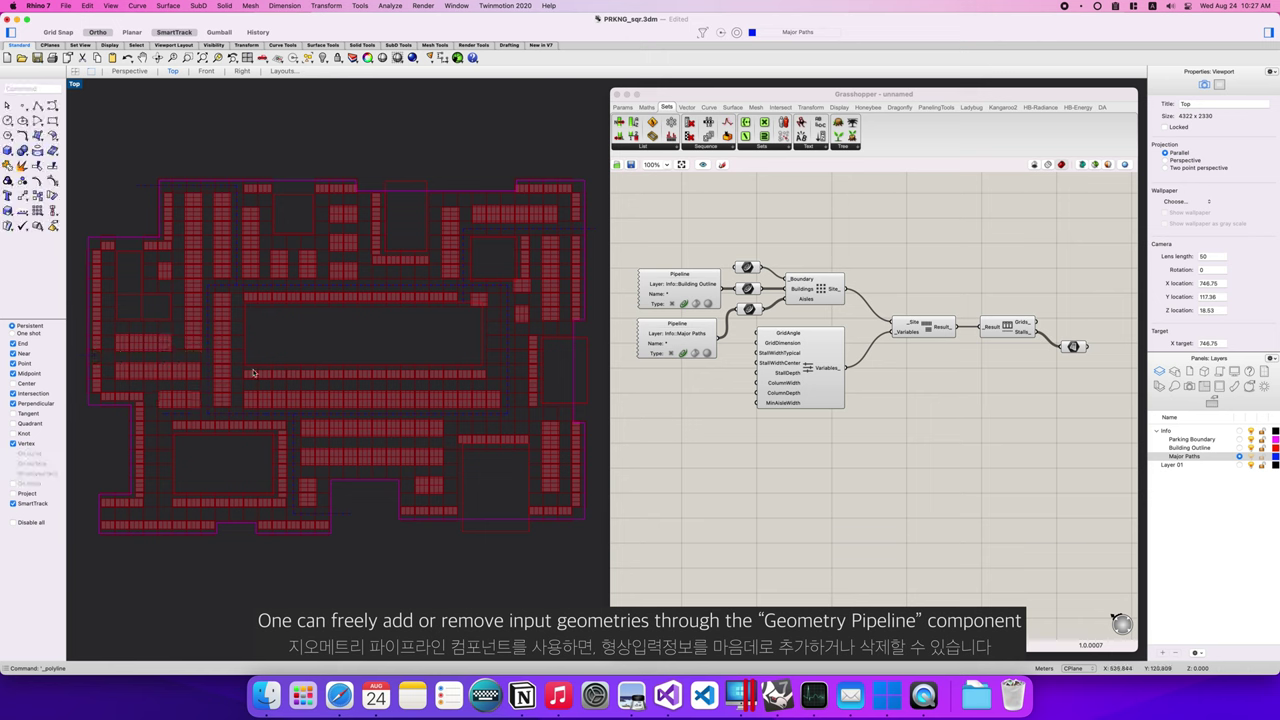
{"action": "key", "text": "Return"}
Reshape the parking boundary by pulling its lower notch out into a downward extension and widening that extension to the left.
{"action": "left_click", "coordinate": [427, 518]}
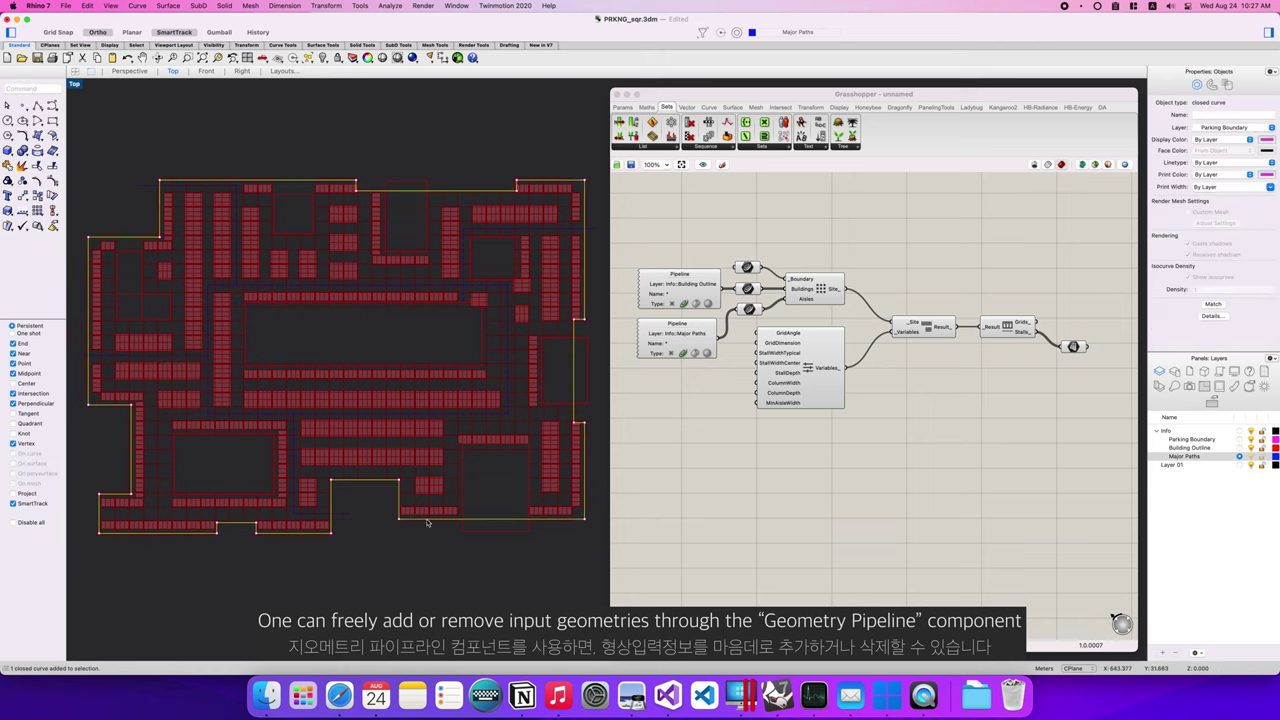
{"action": "key", "text": "F10"}
{"action": "left_click_drag", "start_coordinate": [327, 465], "coordinate": [400, 606]}
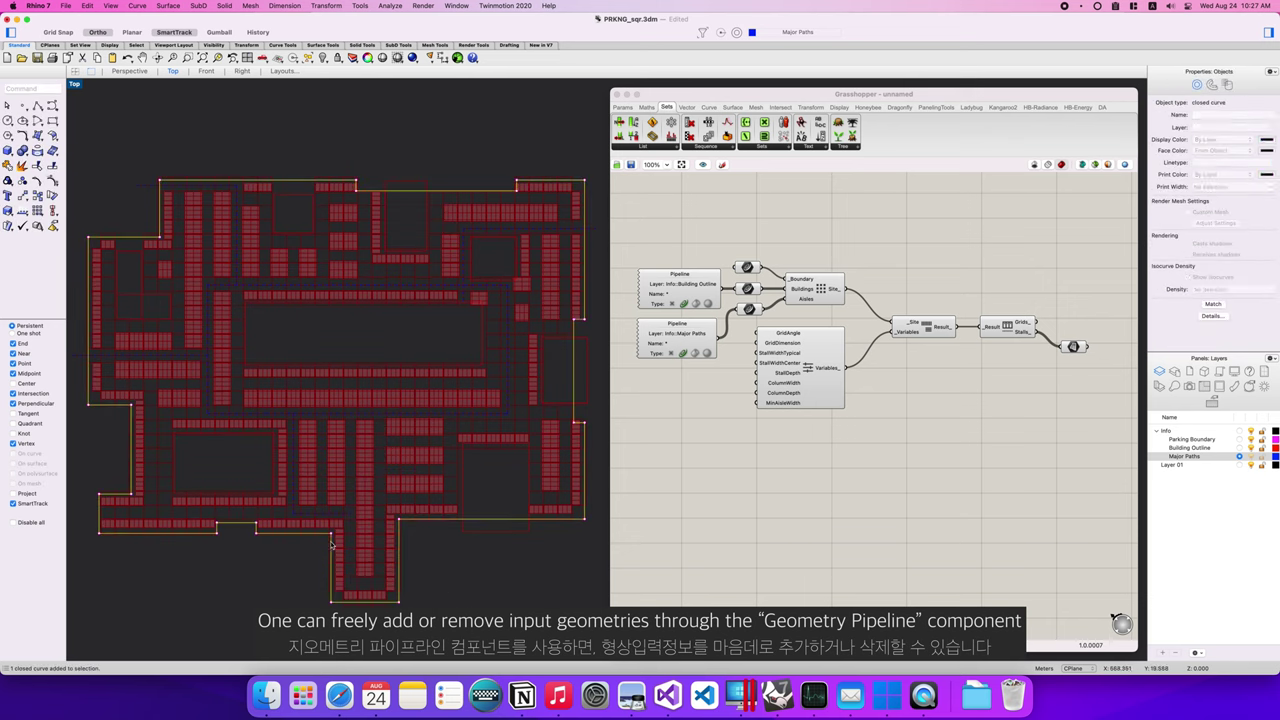
{"action": "left_click_drag", "start_coordinate": [344, 521], "coordinate": [281, 601]}
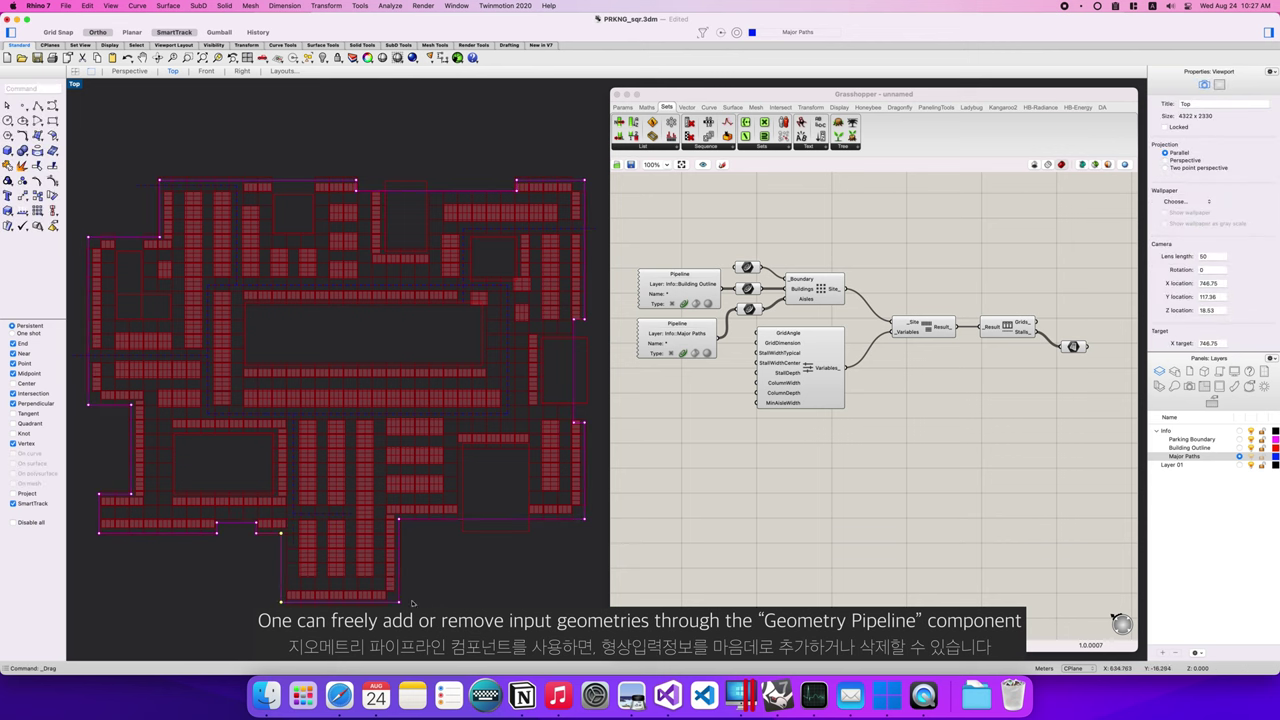
{"action": "key", "text": "Escape"}
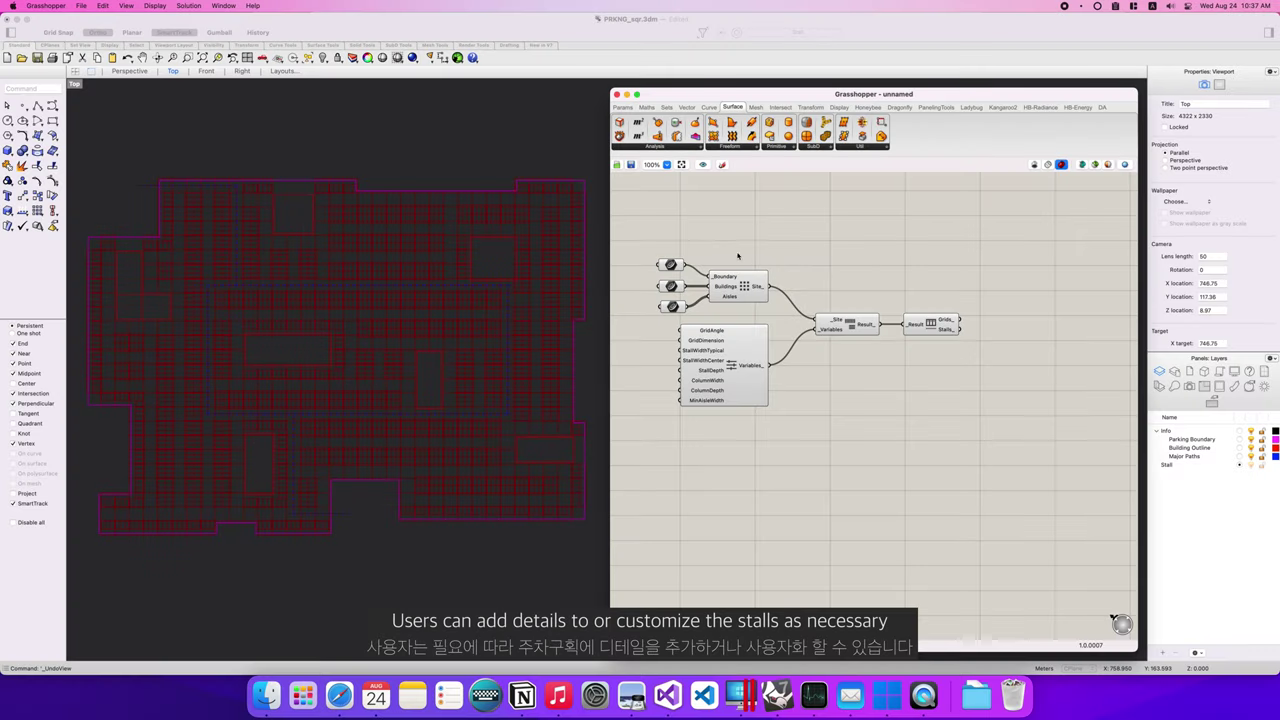
Make Stall the current layer and draw a 2.5 by 5 m stall rectangle in the empty area above the site.
{"action": "left_click", "coordinate": [1189, 466]}
{"action": "left_click", "coordinate": [1189, 466]}
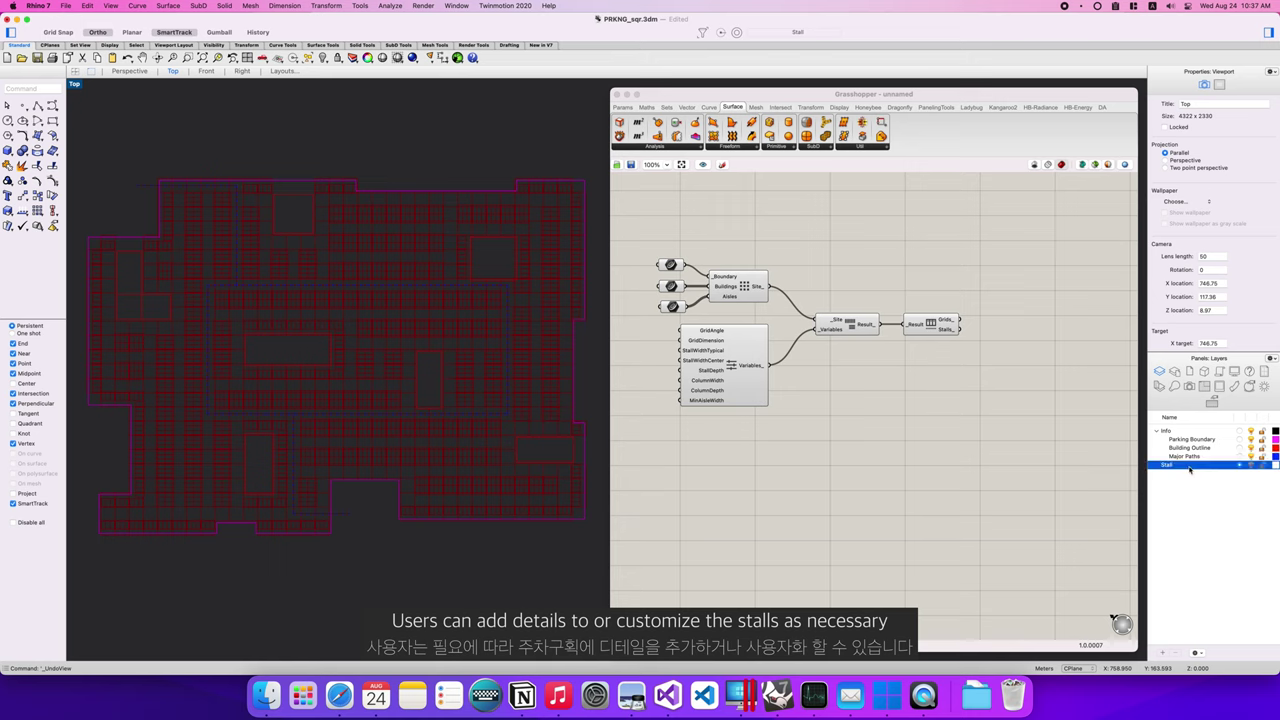
{"action": "type", "text": "c"}
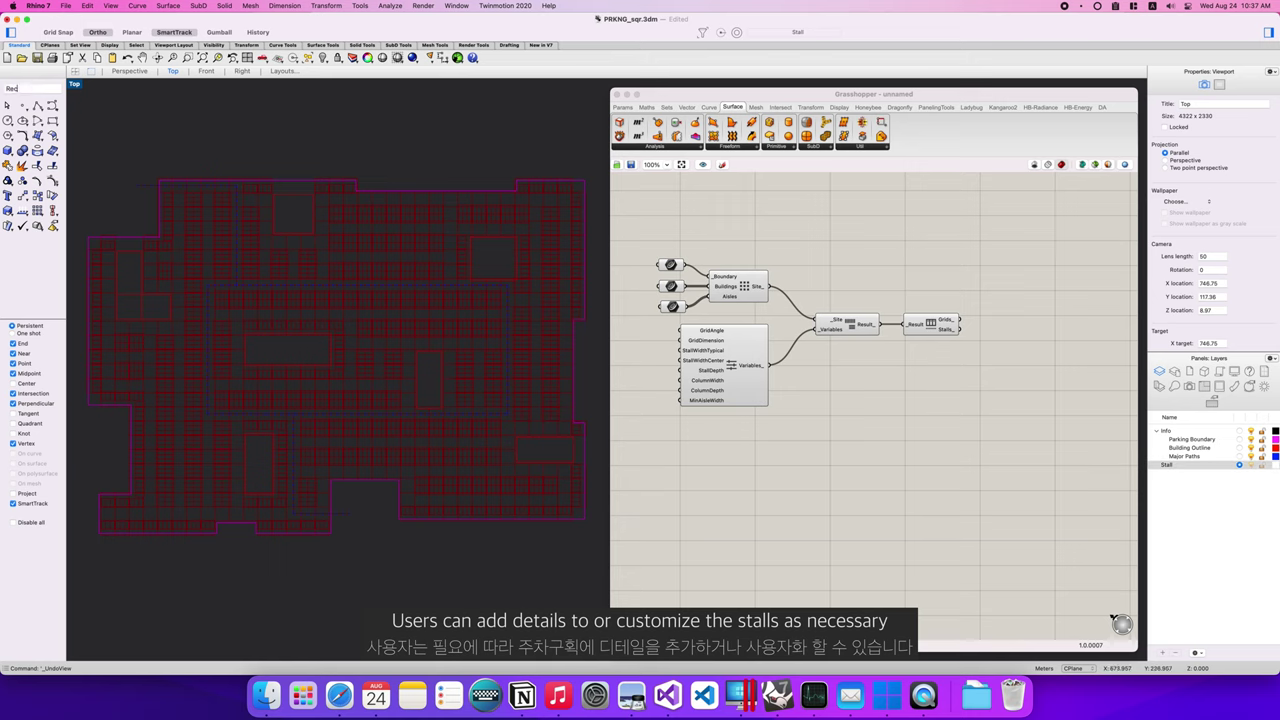
{"action": "key", "text": "Return"}
{"action": "left_click", "coordinate": [447, 164]}
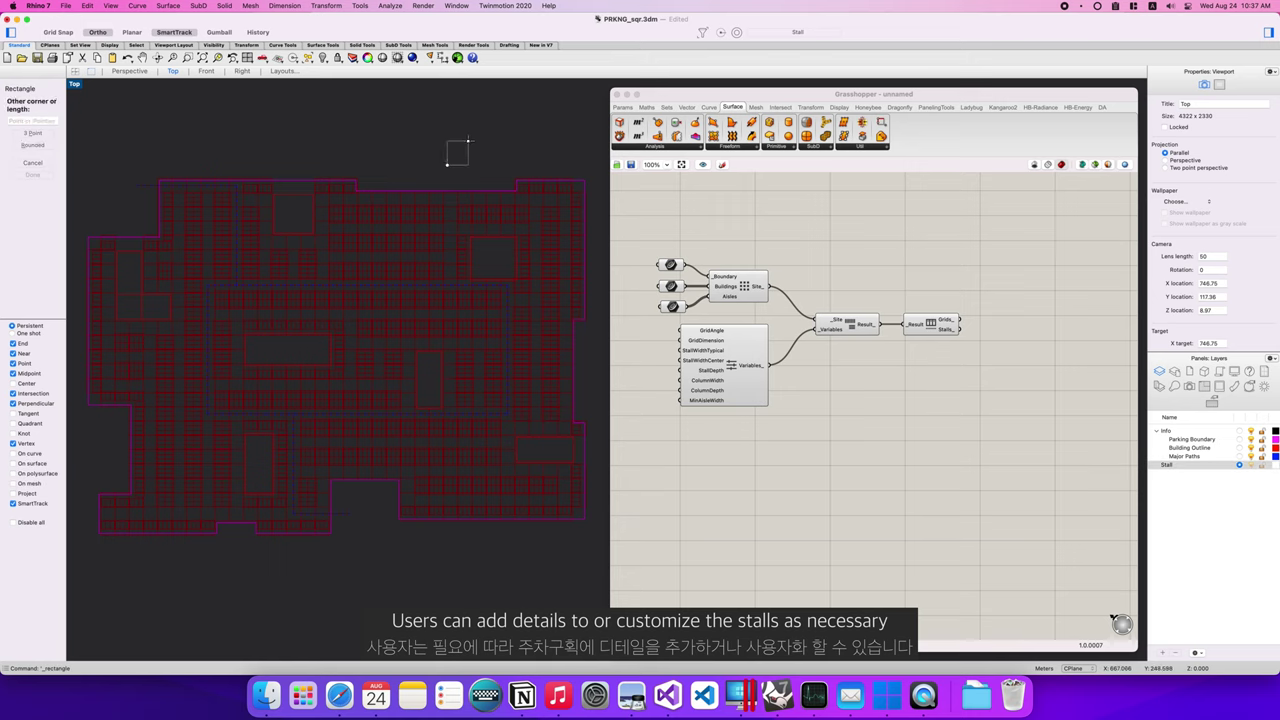
{"action": "type", "text": "@2"}
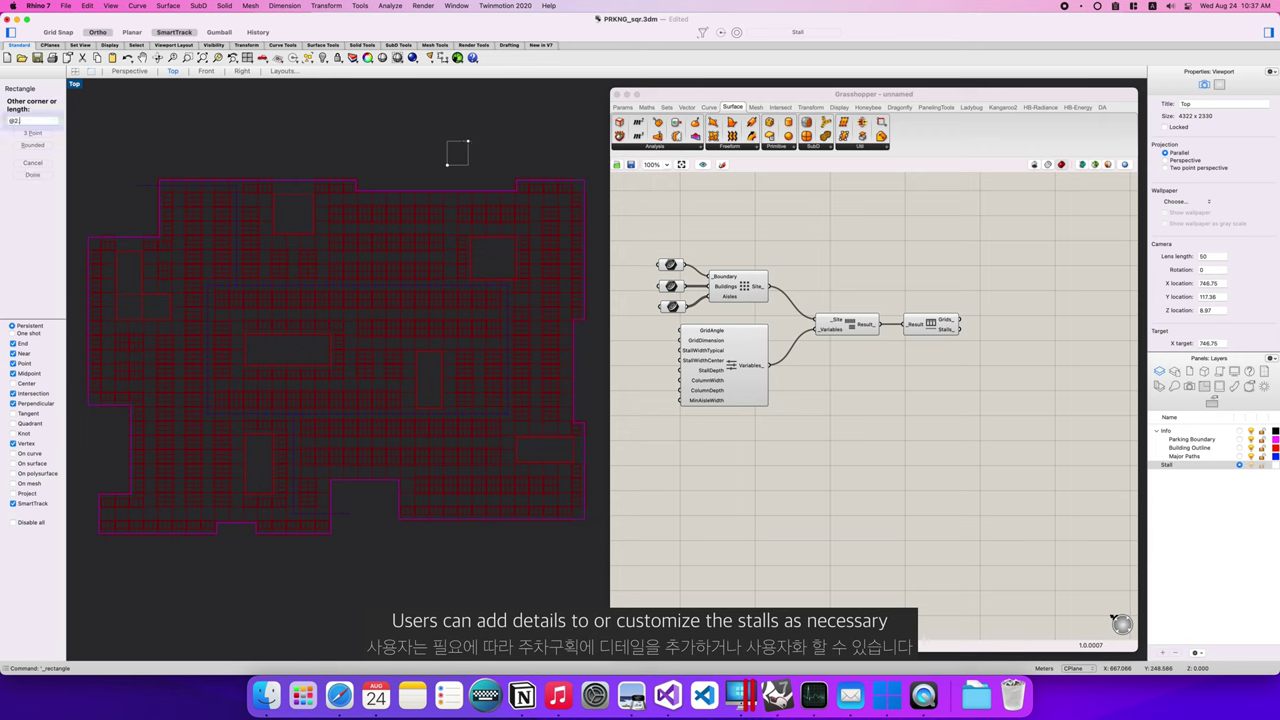
{"action": "type", "text": ".5,5"}
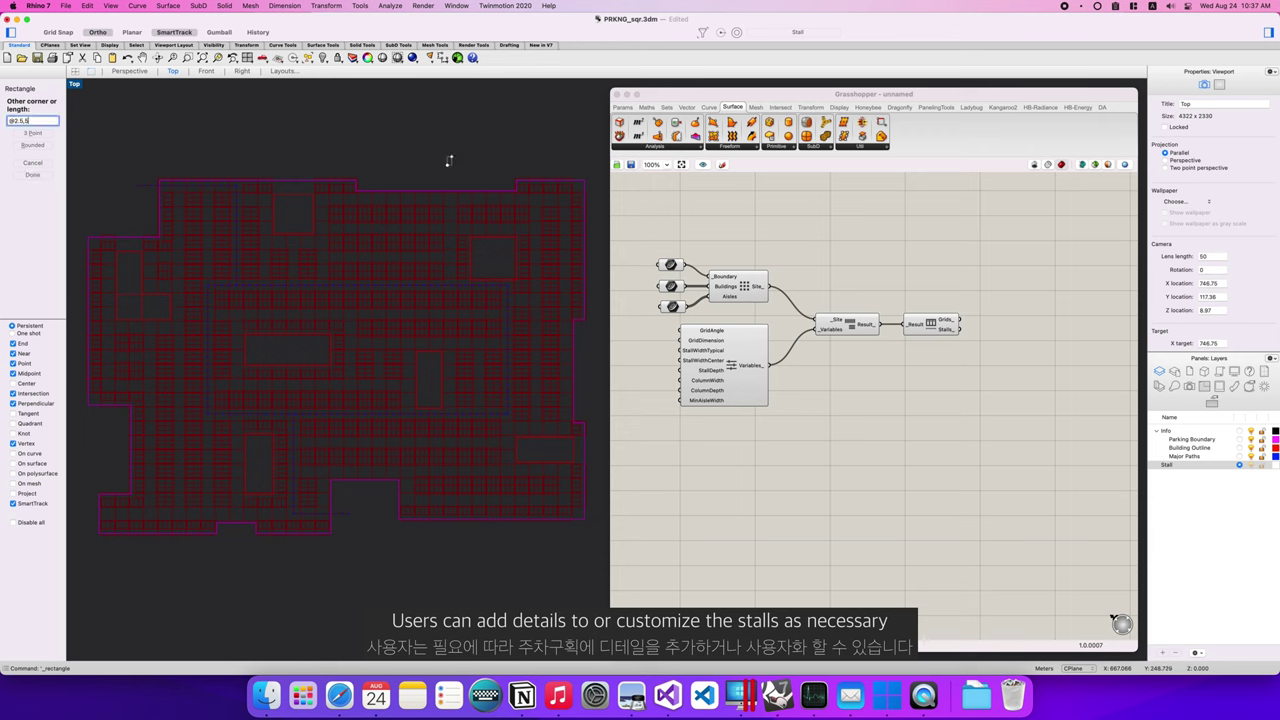
{"action": "key", "text": "Return"}
Draw a diagonal line across the stall rectangle from its upper-left corner to its lower-right corner.
{"action": "key", "text": "ctrl+w"}
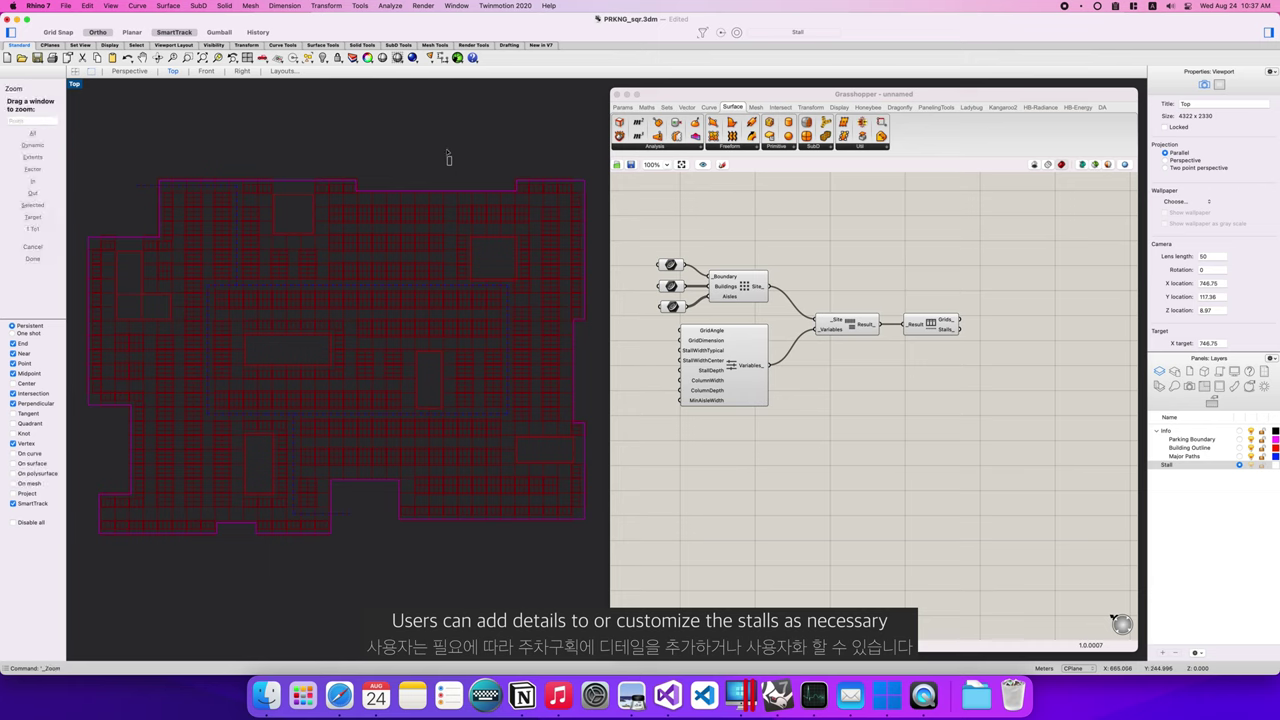
{"action": "left_click_drag", "start_coordinate": [443, 148], "coordinate": [465, 182]}
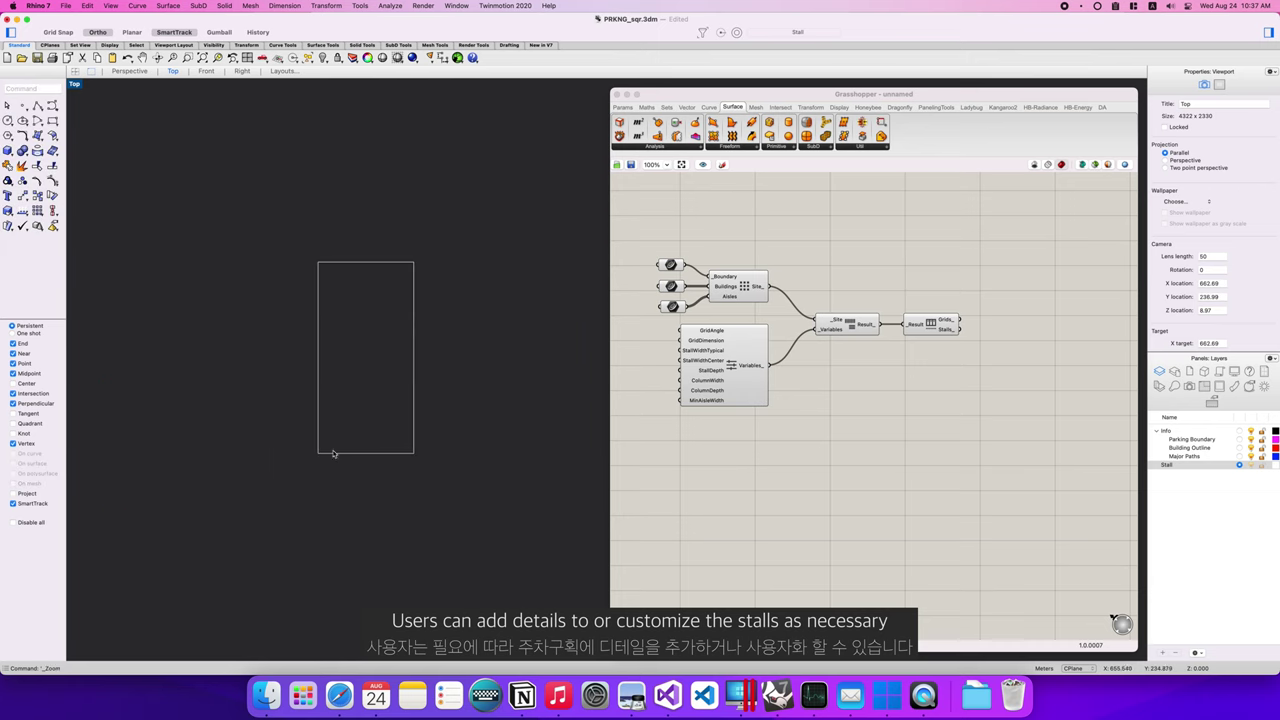
{"action": "left_click", "coordinate": [338, 455]}
{"action": "left_click", "coordinate": [342, 477]}
{"action": "type", "text": "line"}
{"action": "key", "text": "Return"}
{"action": "left_click", "coordinate": [318, 263]}
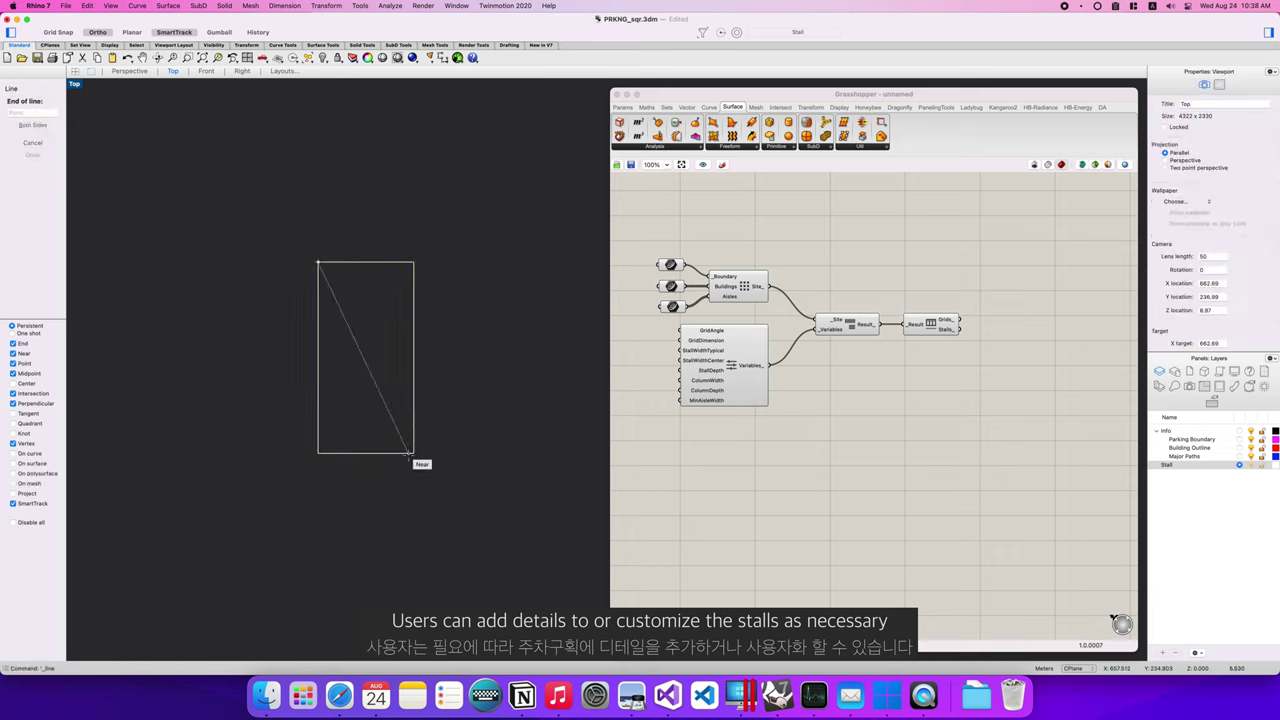
{"action": "left_click", "coordinate": [413, 453]}
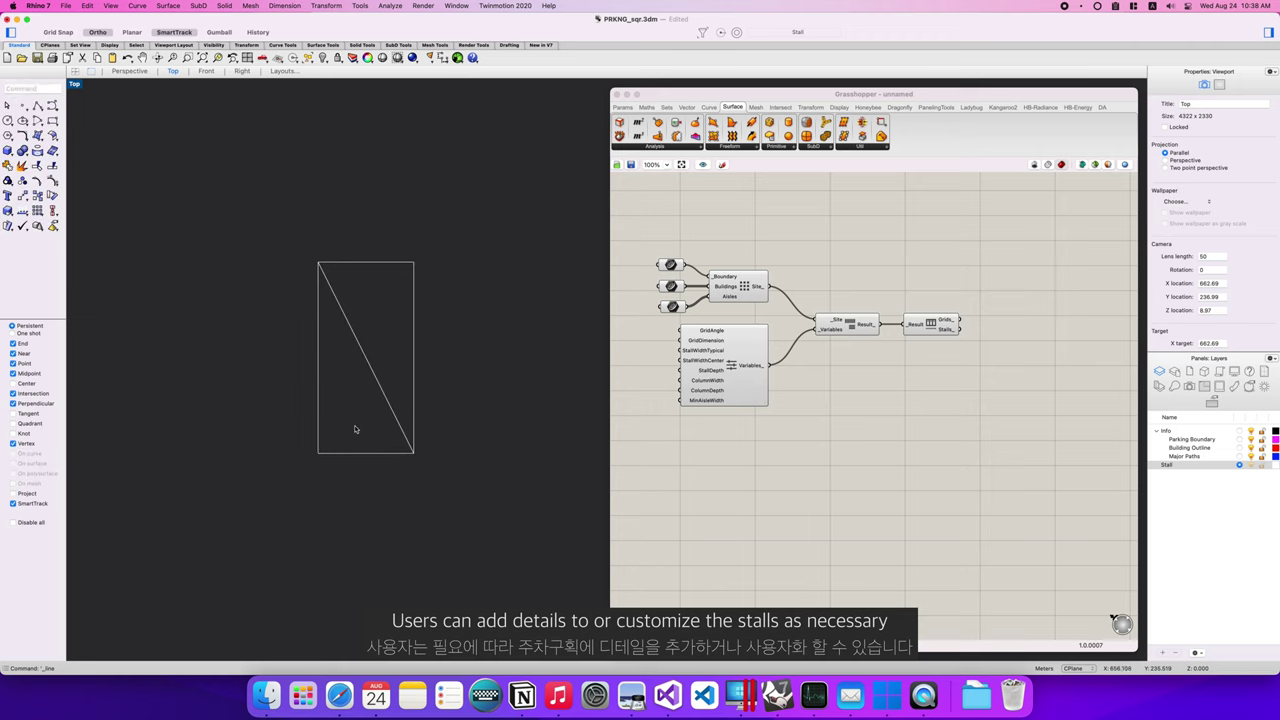
Draw a thin horizontal rectangle along the stall's lower edge and move it inward so it sits just inside the outline.
{"action": "type", "text": "rectangle"}
{"action": "key", "text": "Return"}
{"action": "left_click", "coordinate": [318, 453]}
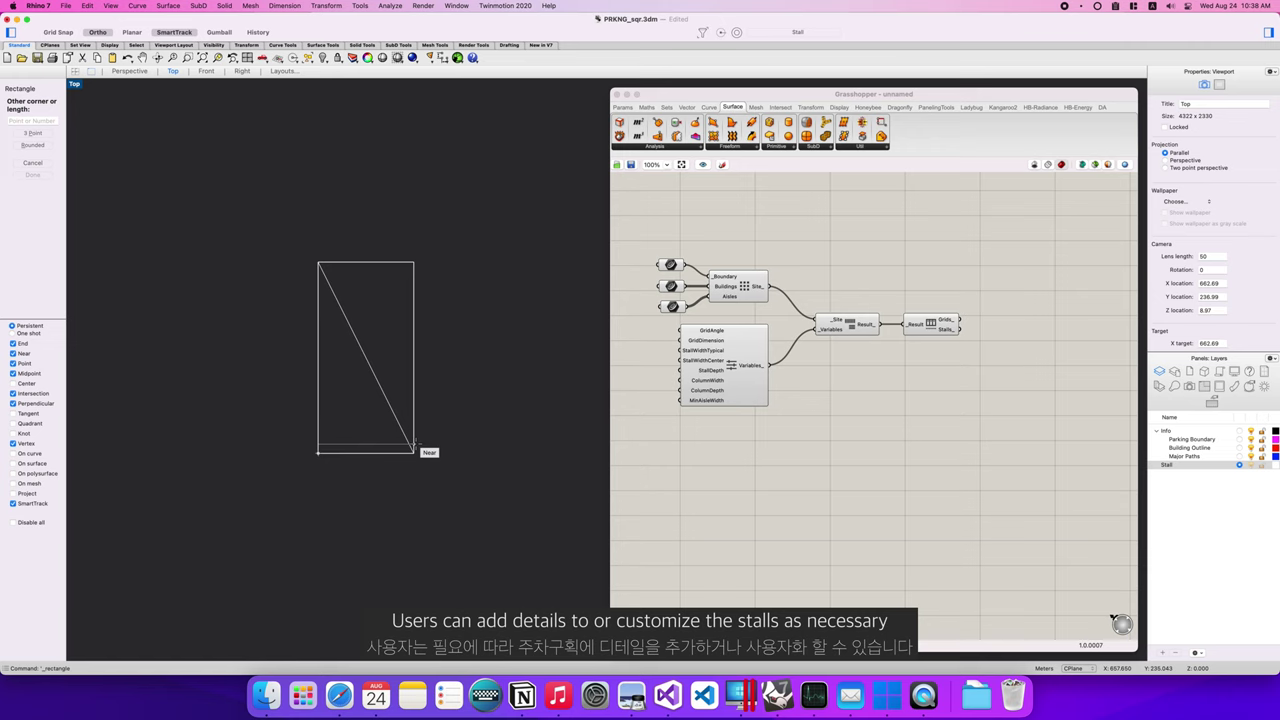
{"action": "left_click", "coordinate": [386, 444]}
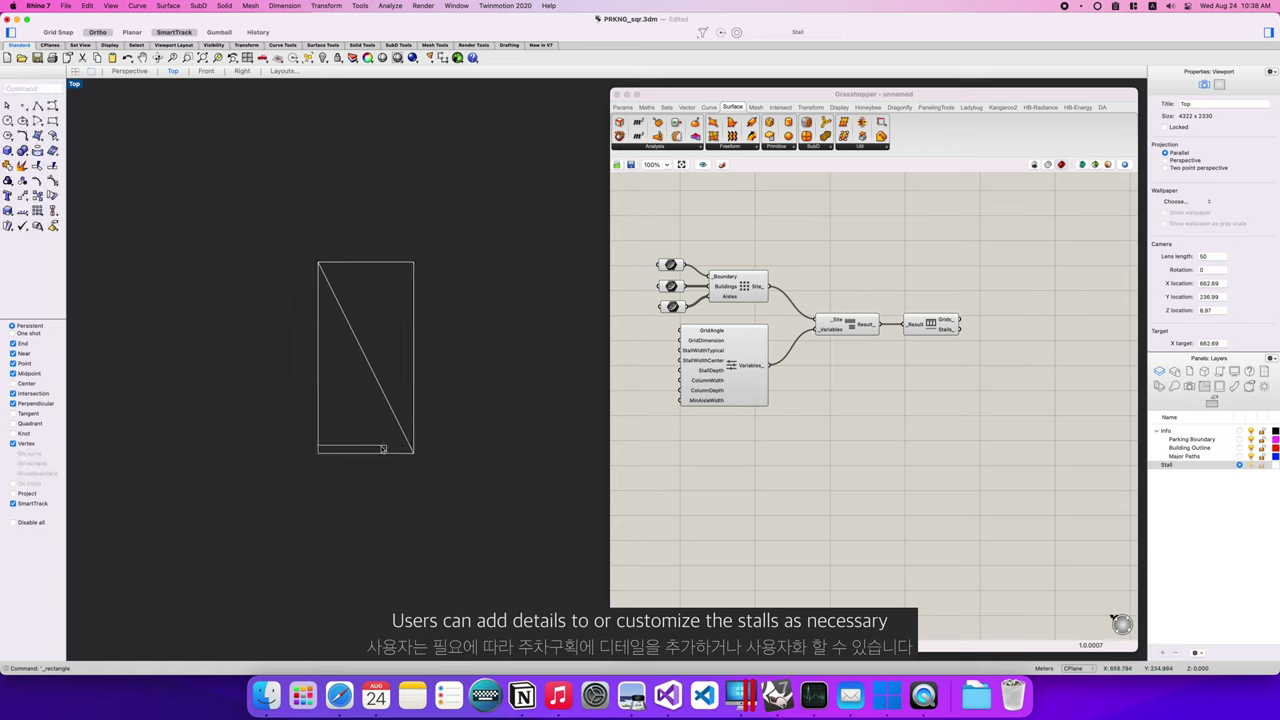
{"action": "mouse_move", "coordinate": [384, 447]}
{"action": "left_mouse_down"}
{"action": "mouse_move", "coordinate": [376, 439]}
{"action": "mouse_move", "coordinate": [388, 438]}
{"action": "left_mouse_up"}
{"action": "left_click", "coordinate": [491, 414]}
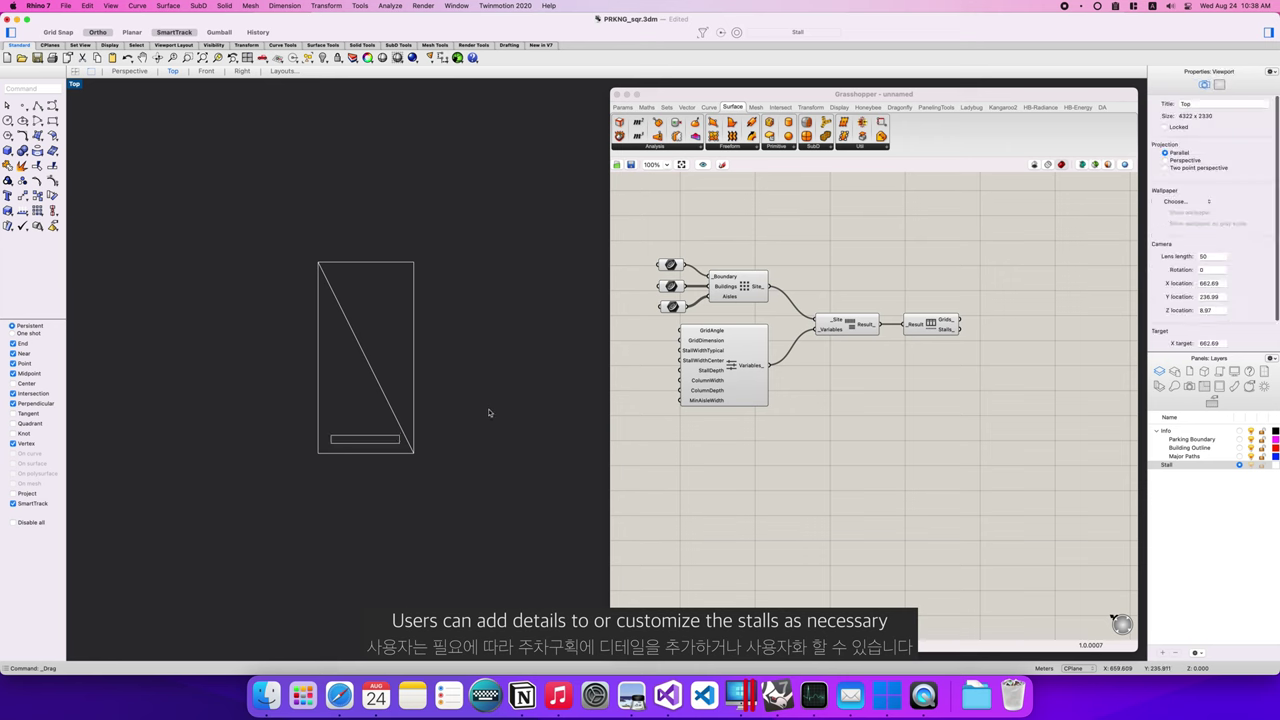
Add a Curve parameter above the site inputs and reference the stall outline, its diagonal and the thin rectangle in it.
{"action": "left_click", "coordinate": [654, 214]}
{"action": "left_click", "coordinate": [622, 107]}
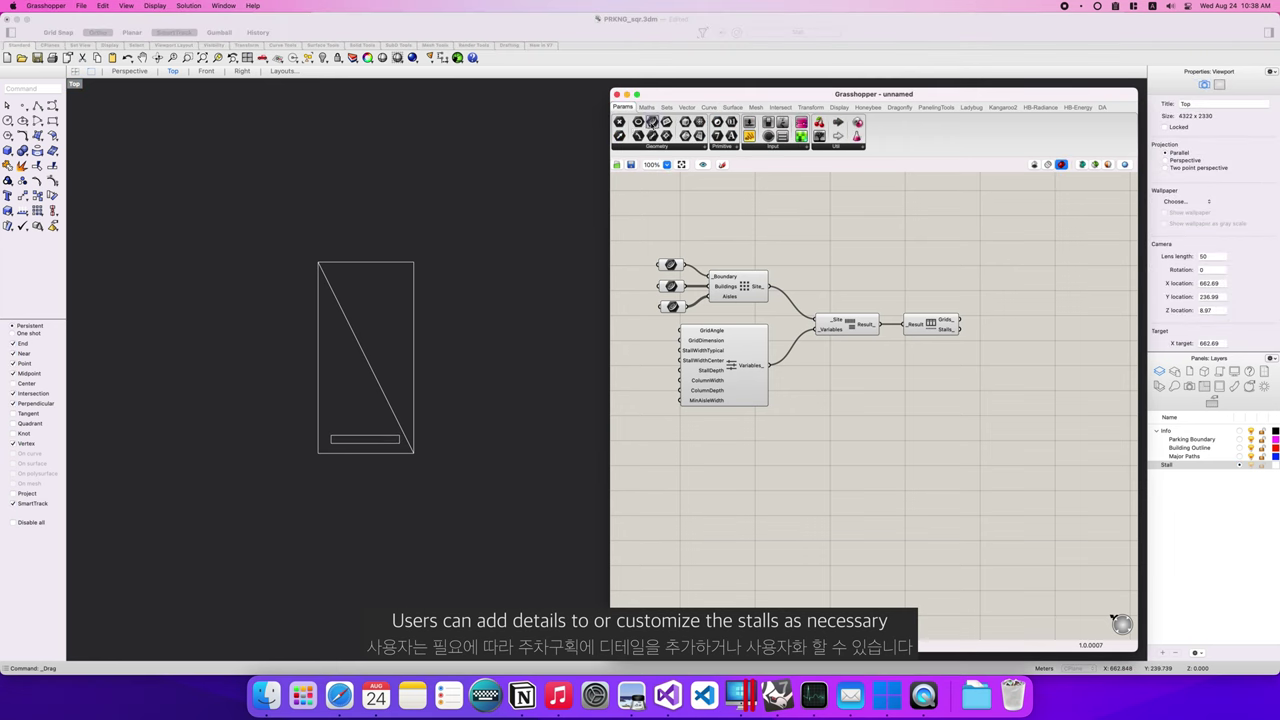
{"action": "left_click", "coordinate": [674, 204]}
{"action": "right_click", "coordinate": [668, 203]}
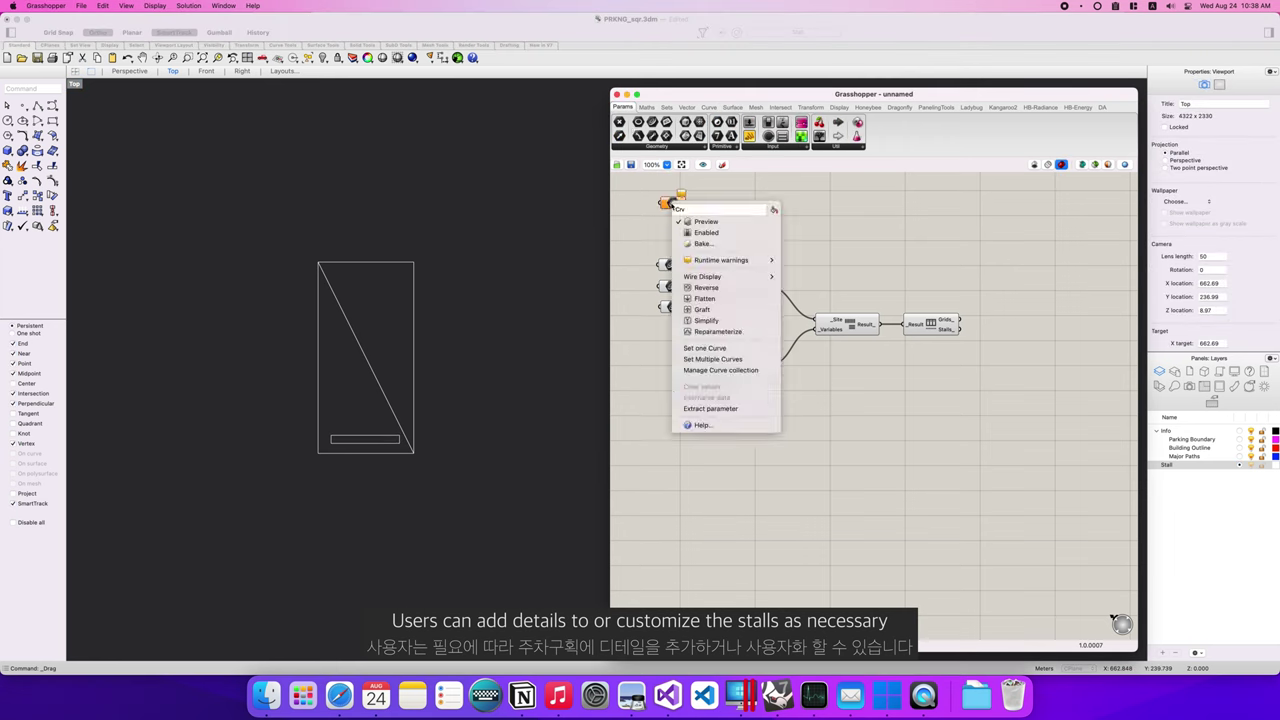
{"action": "left_click", "coordinate": [698, 352]}
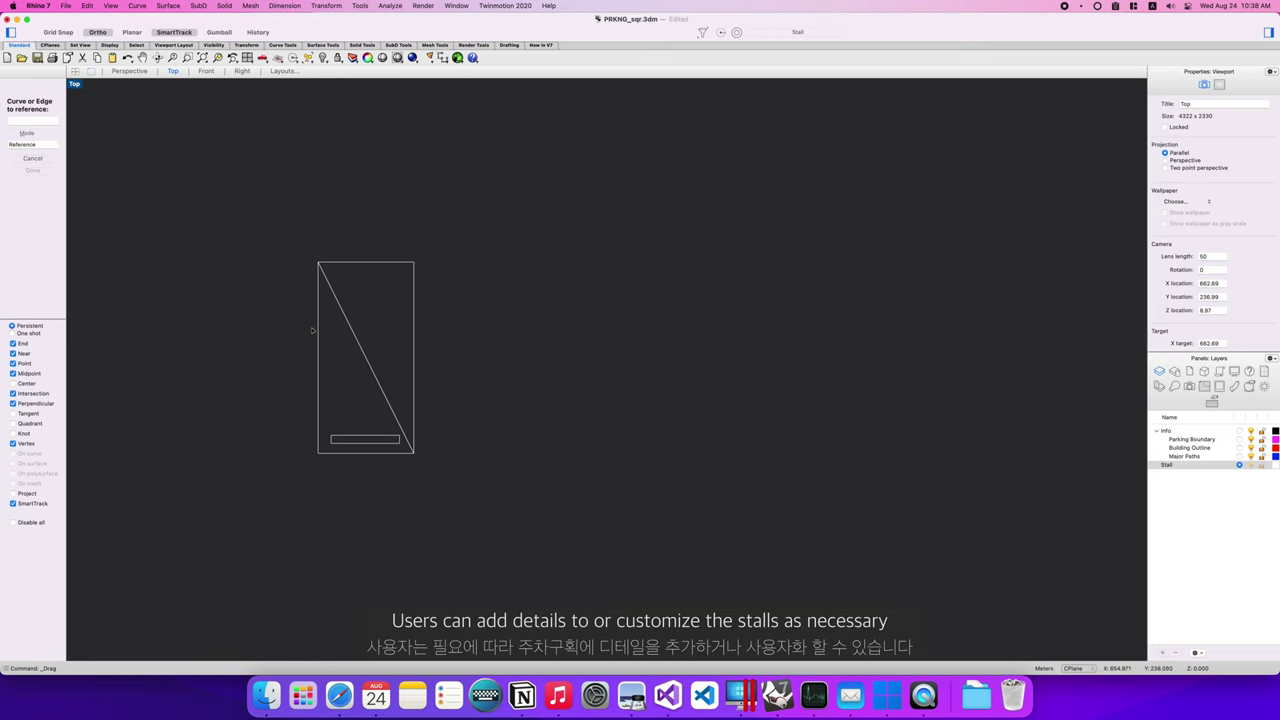
{"action": "left_click", "coordinate": [320, 323]}
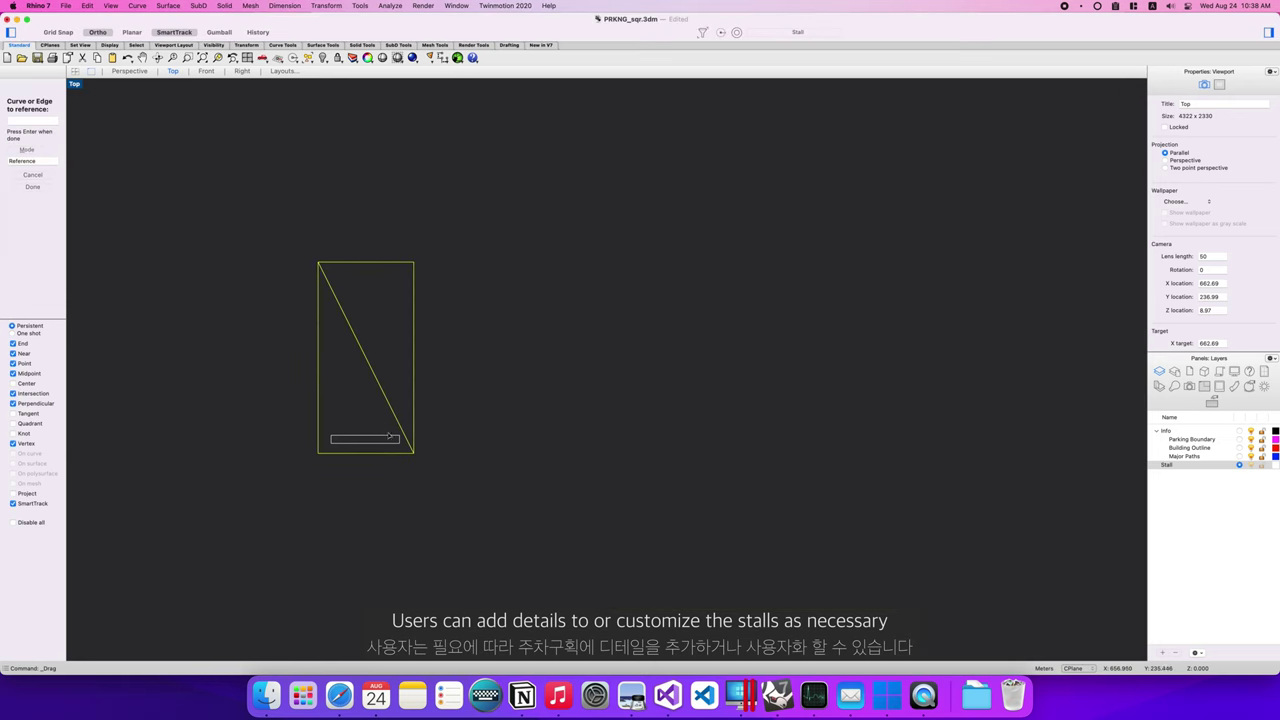
{"action": "left_click", "coordinate": [390, 437]}
{"action": "key", "text": "Return"}
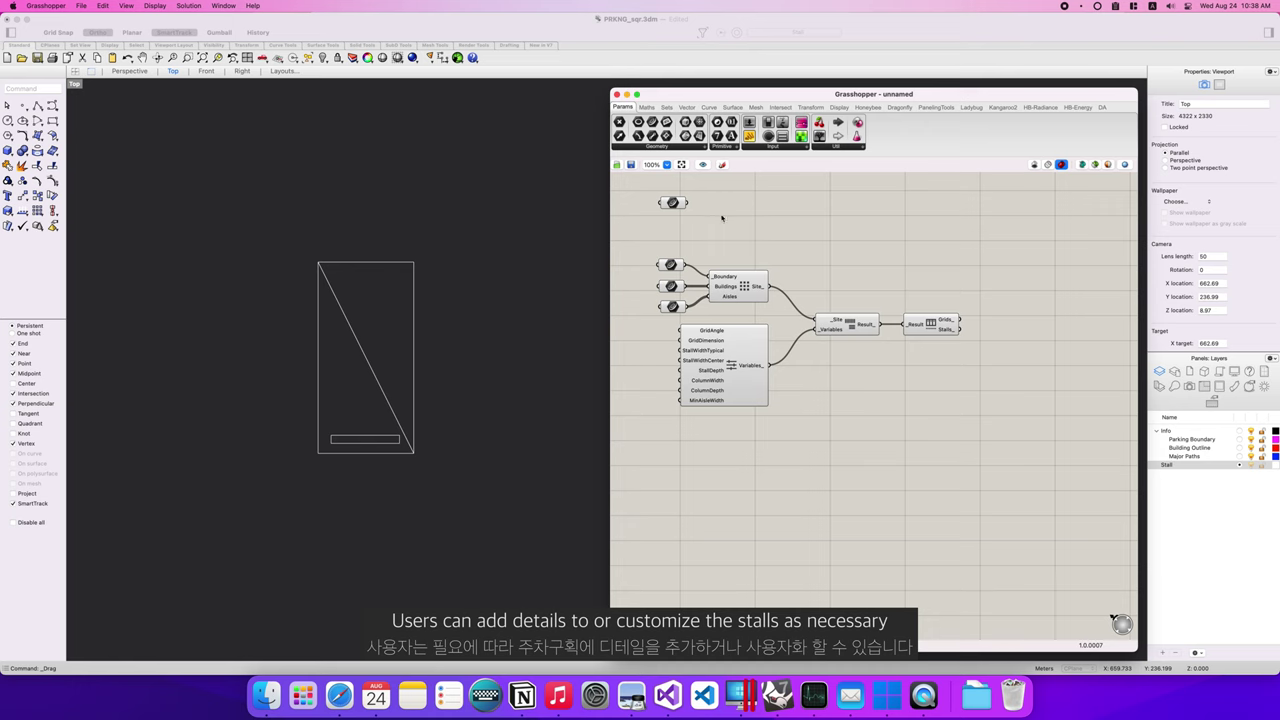
Add a List Item component and feed the stall Curve parameter into its list input.
{"action": "left_click", "coordinate": [667, 107]}
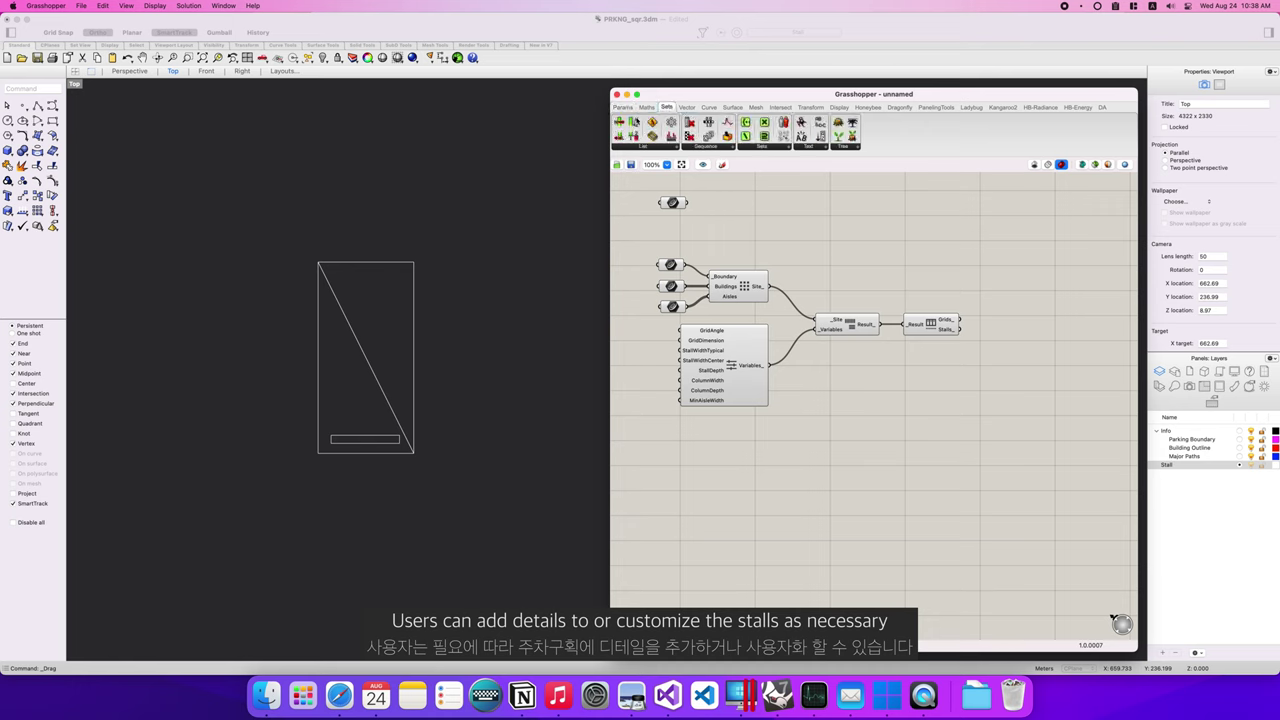
{"action": "left_click_drag", "start_coordinate": [619, 121], "coordinate": [687, 203]}
{"action": "left_click", "coordinate": [714, 226]}
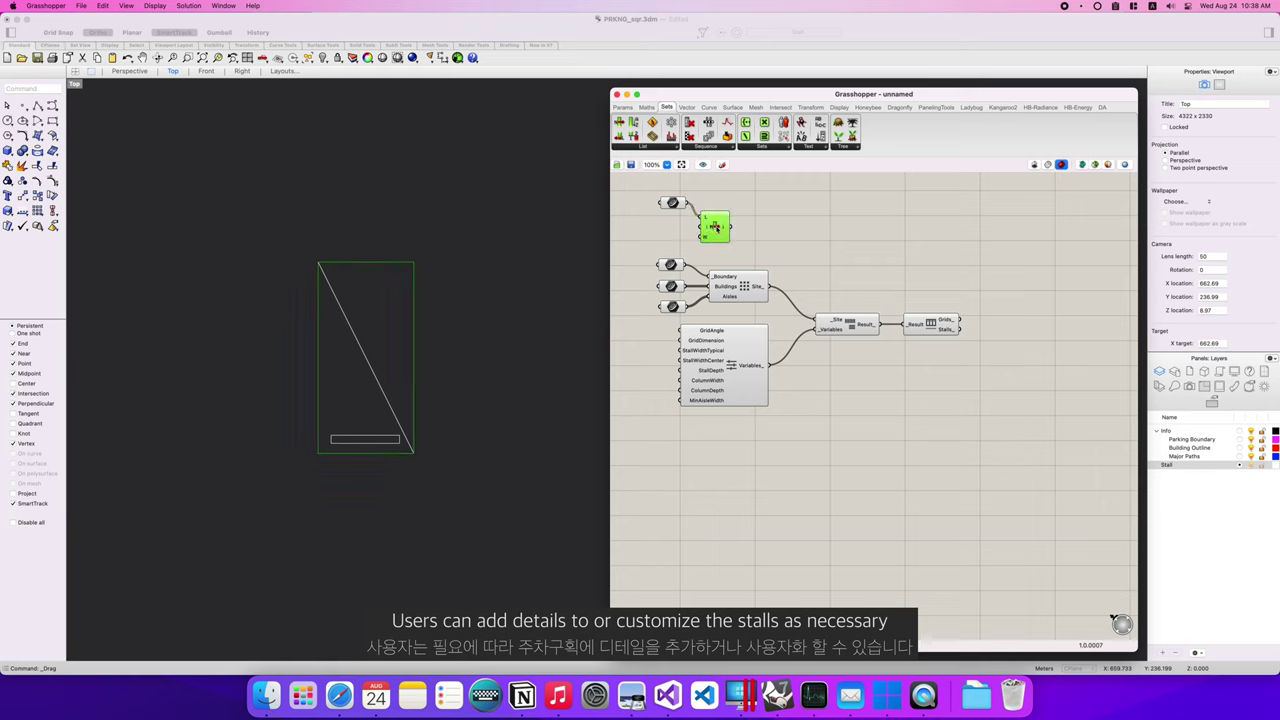
{"action": "left_click", "coordinate": [738, 208]}
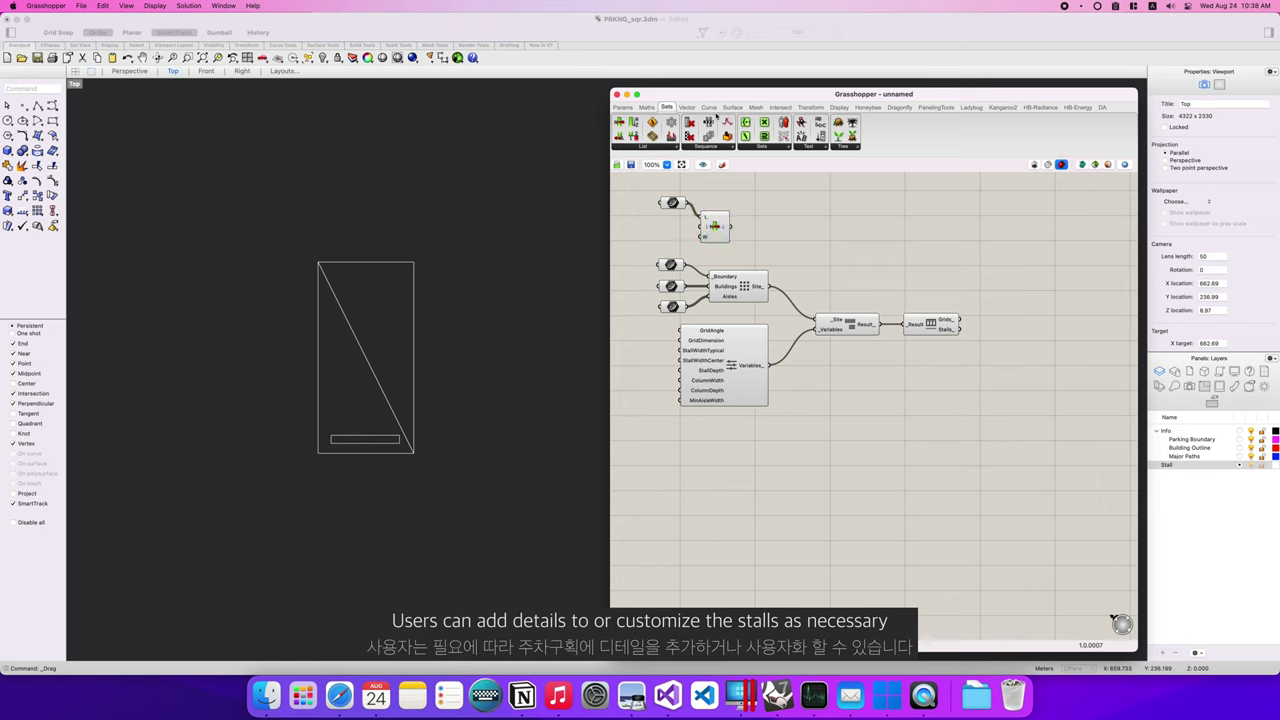
Add an Orient component beside List Item and connect the stall Curve parameter to its geometry input.
{"action": "double_click", "coordinate": [768, 204]}
{"action": "type", "text": "or"}
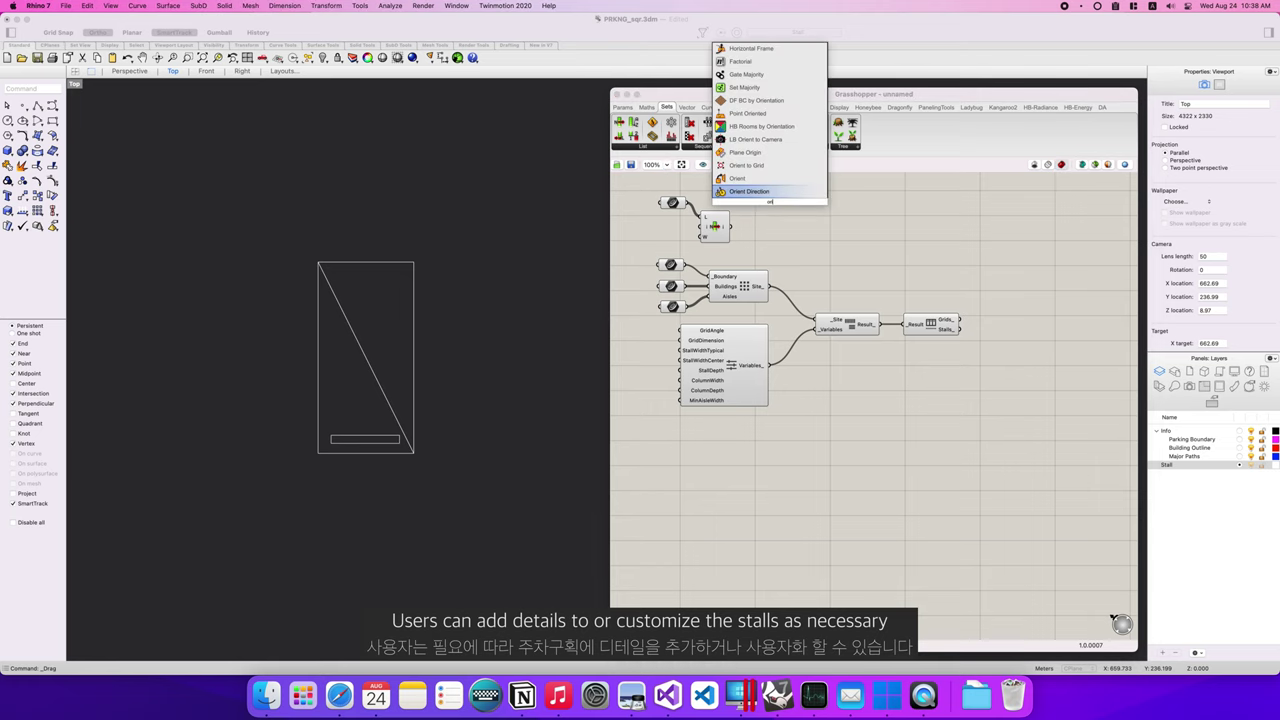
{"action": "left_click", "coordinate": [758, 180]}
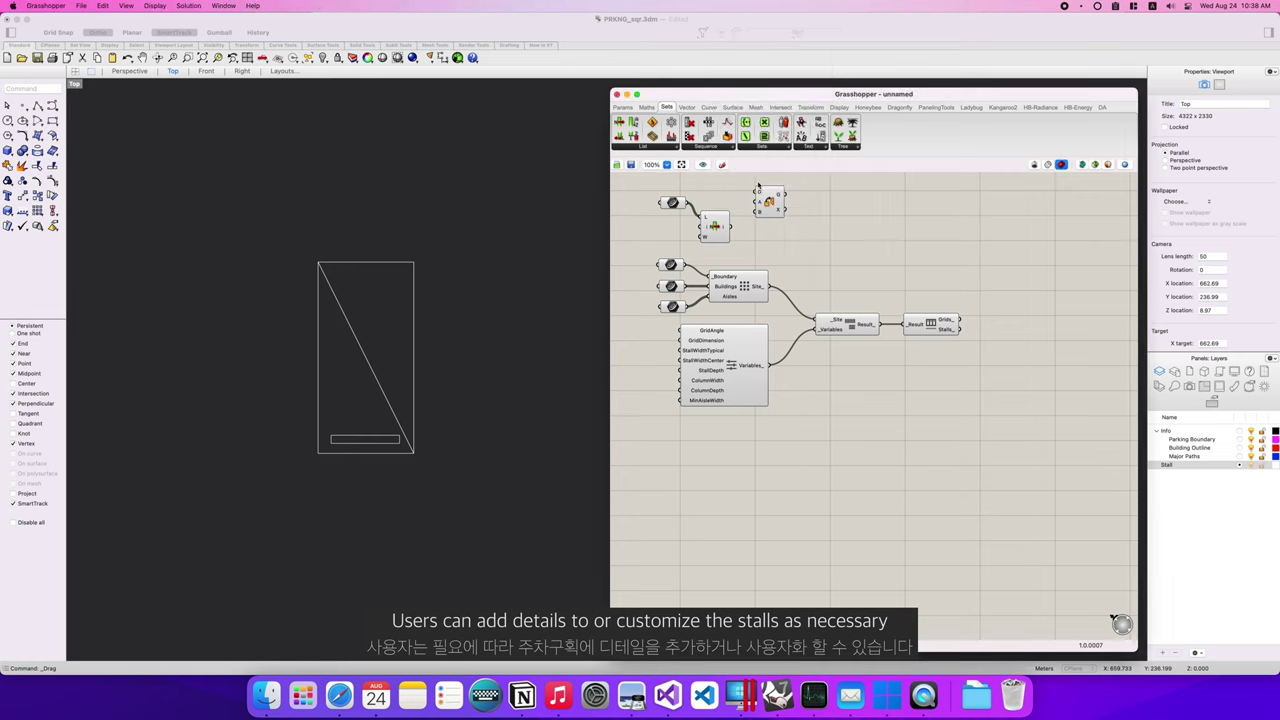
{"action": "left_click_drag", "start_coordinate": [768, 201], "coordinate": [789, 210]}
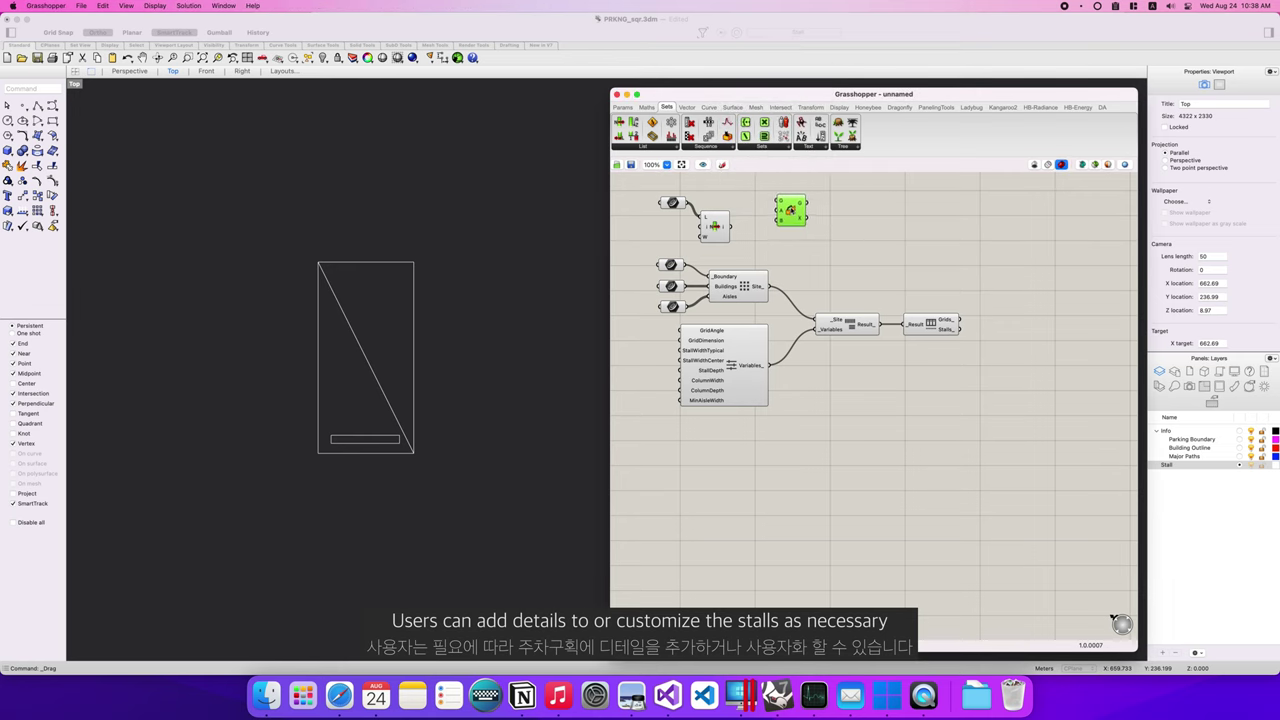
{"action": "left_click", "coordinate": [748, 208]}
{"action": "left_click", "coordinate": [676, 203]}
{"action": "left_click_drag", "start_coordinate": [686, 203], "coordinate": [779, 204]}
{"action": "left_click", "coordinate": [793, 212]}
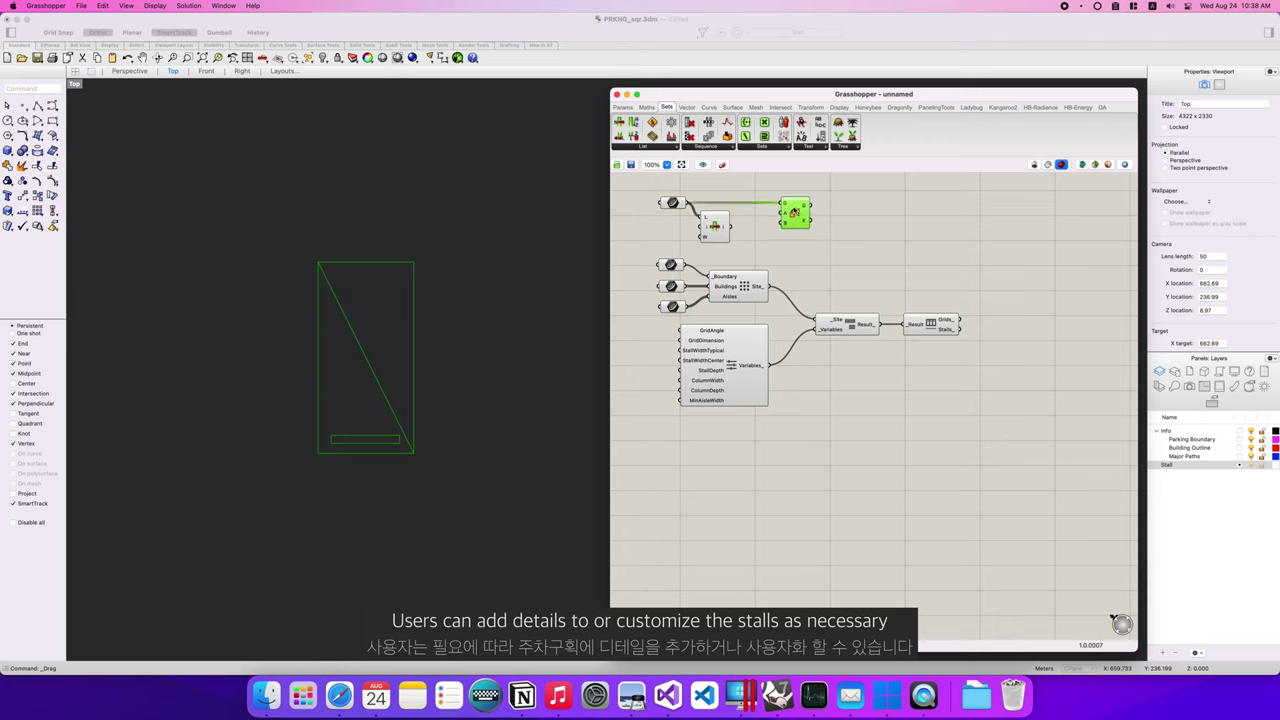
Convert the List Item output with a Plane parameter, wire it to Orient's source plane input A, and move Orient beyond the Stalls output.
{"action": "double_click", "coordinate": [707, 181]}
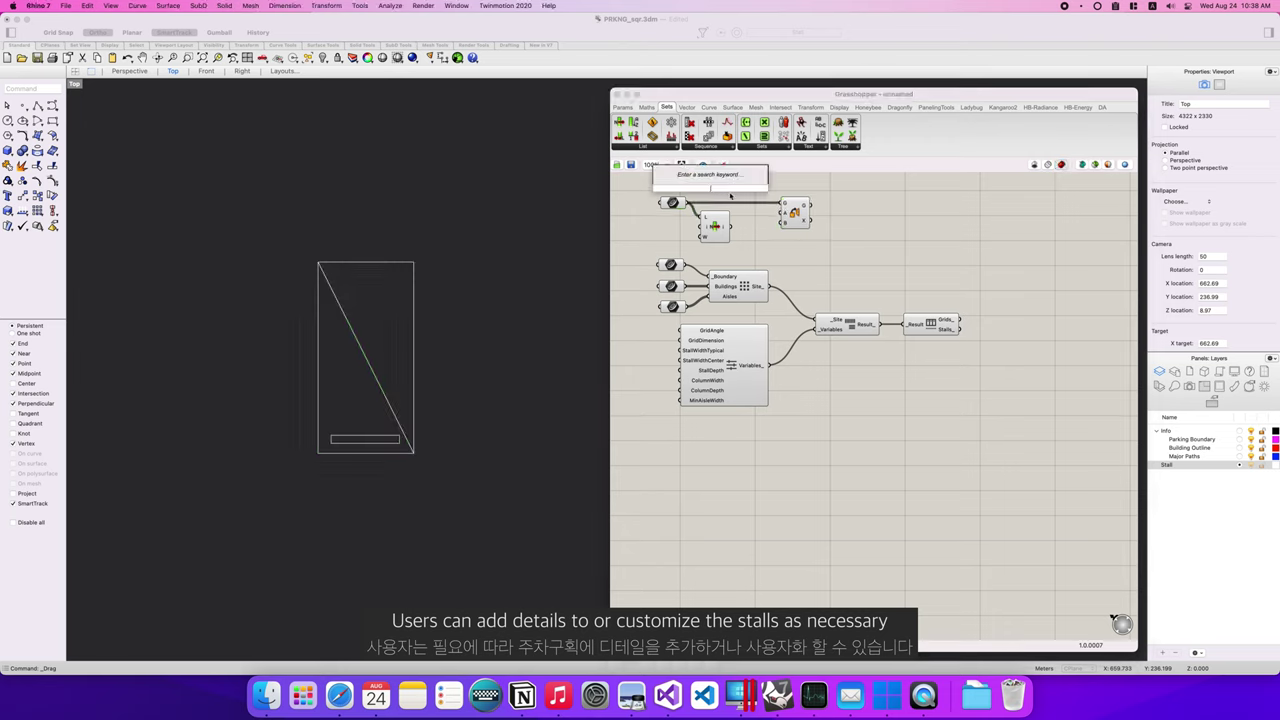
{"action": "type", "text": "pl"}
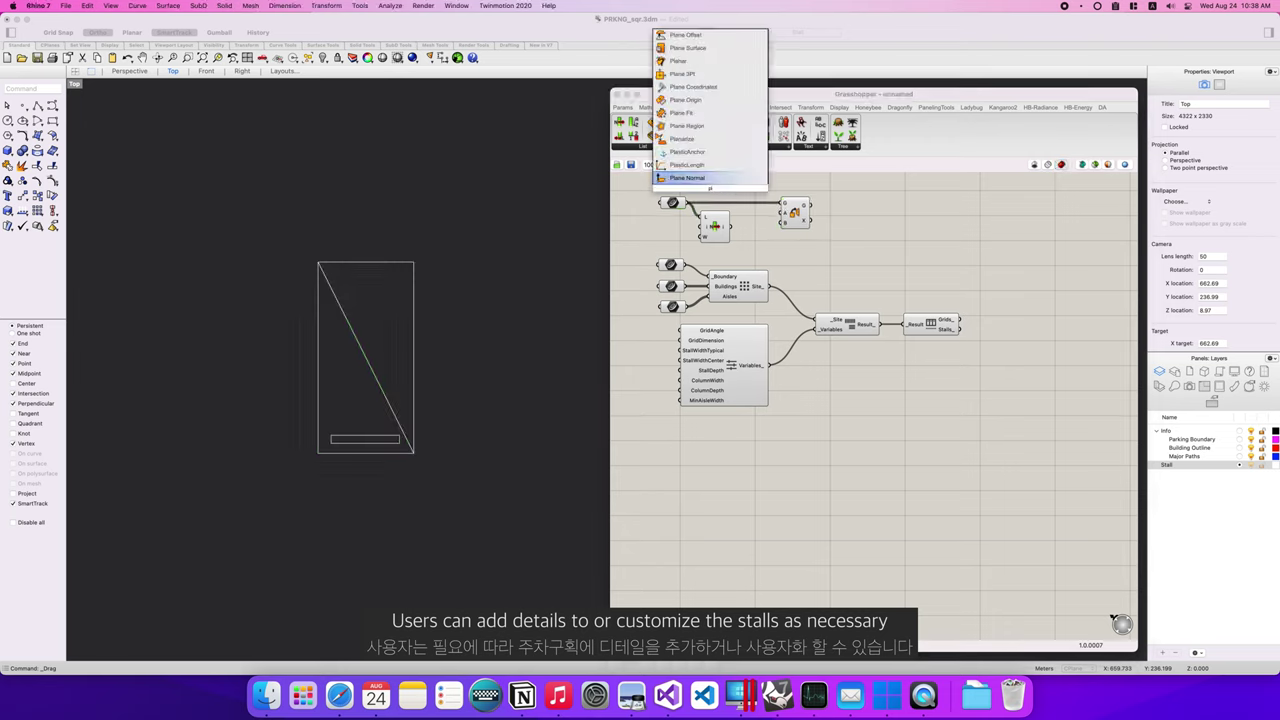
{"action": "type", "text": "ane"}
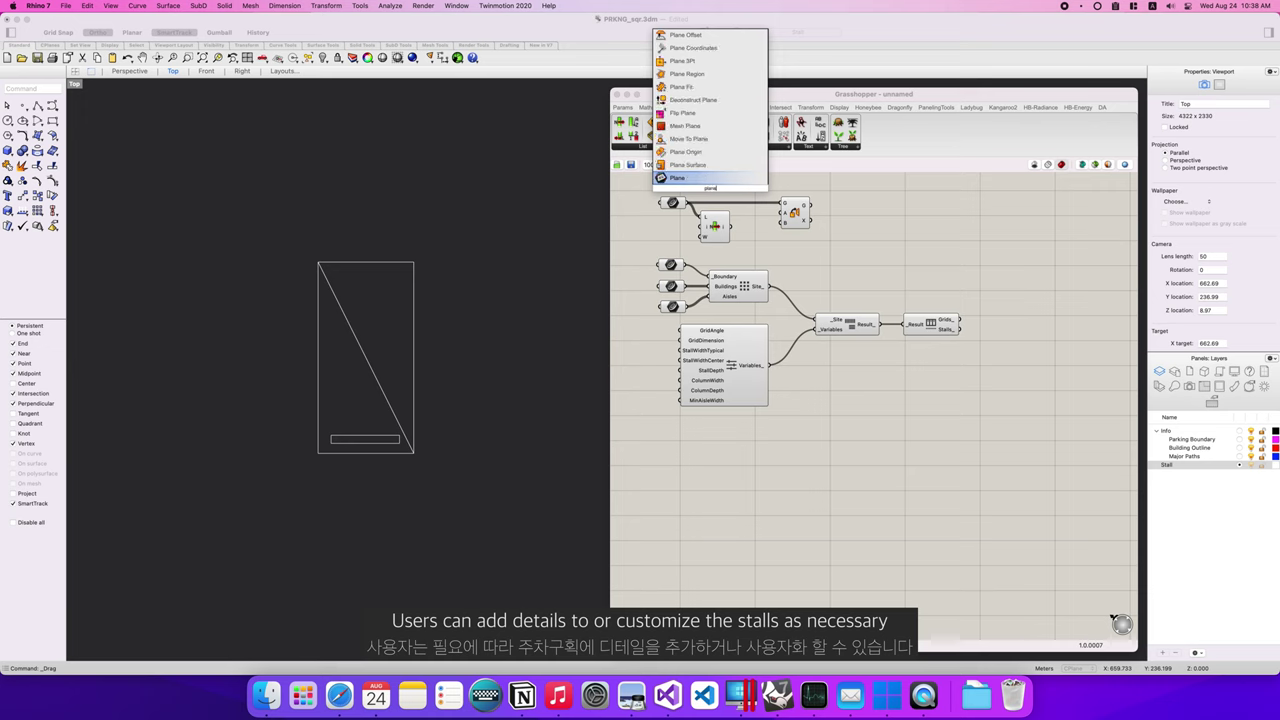
{"action": "key", "text": "Return"}
{"action": "left_click_drag", "start_coordinate": [713, 196], "coordinate": [1050, 212]}
{"action": "left_click", "coordinate": [919, 255]}
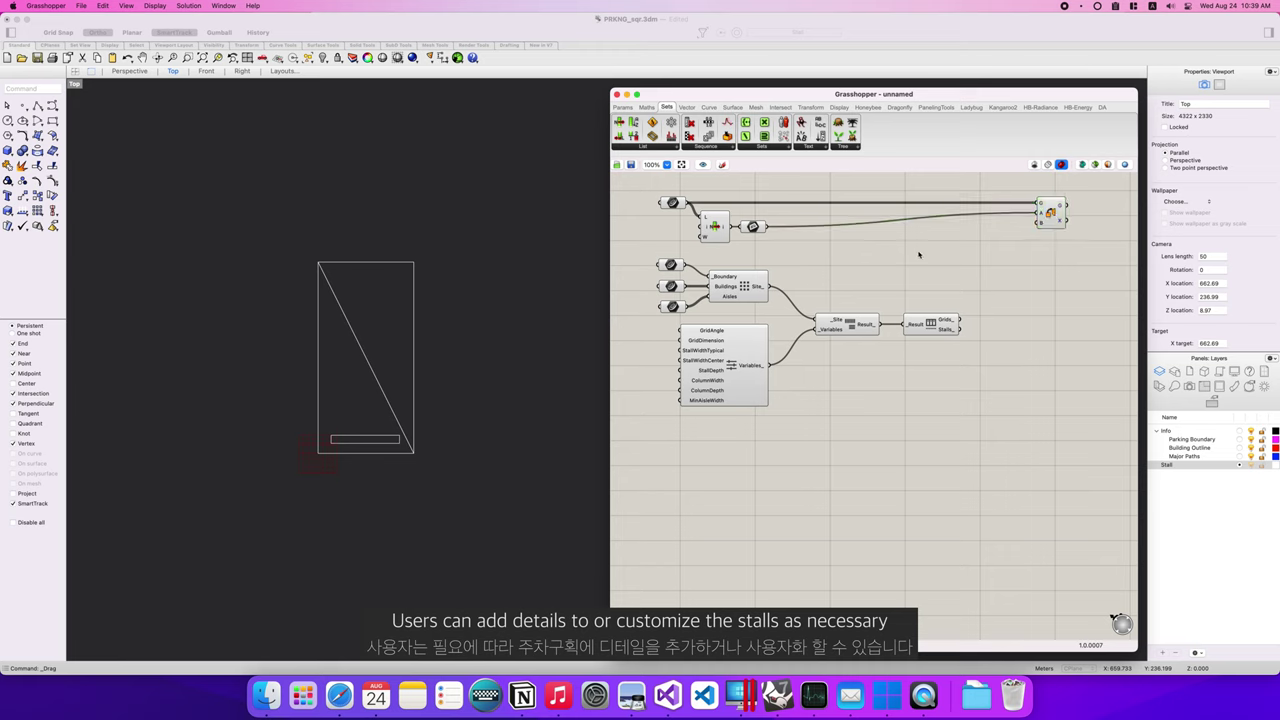
Duplicate the Plane parameter and route the Stalls output through the copy into Orient's target plane input B.
{"action": "left_click", "coordinate": [755, 228]}
{"action": "left_click_drag", "start_coordinate": [761, 229], "coordinate": [1039, 224], "text": "alt"}
{"action": "left_click", "coordinate": [1052, 249]}
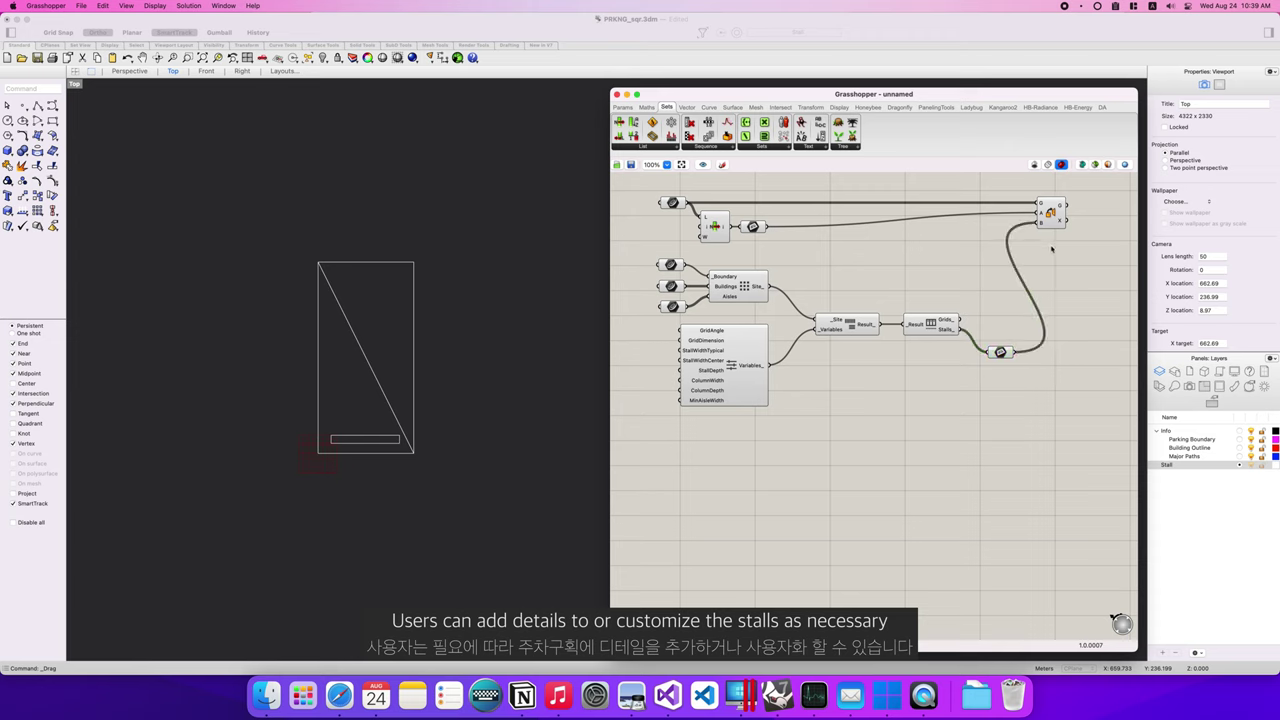
Examine the Orient result across the whole parking site and in its lower-right area.
{"action": "left_click", "coordinate": [1050, 212]}
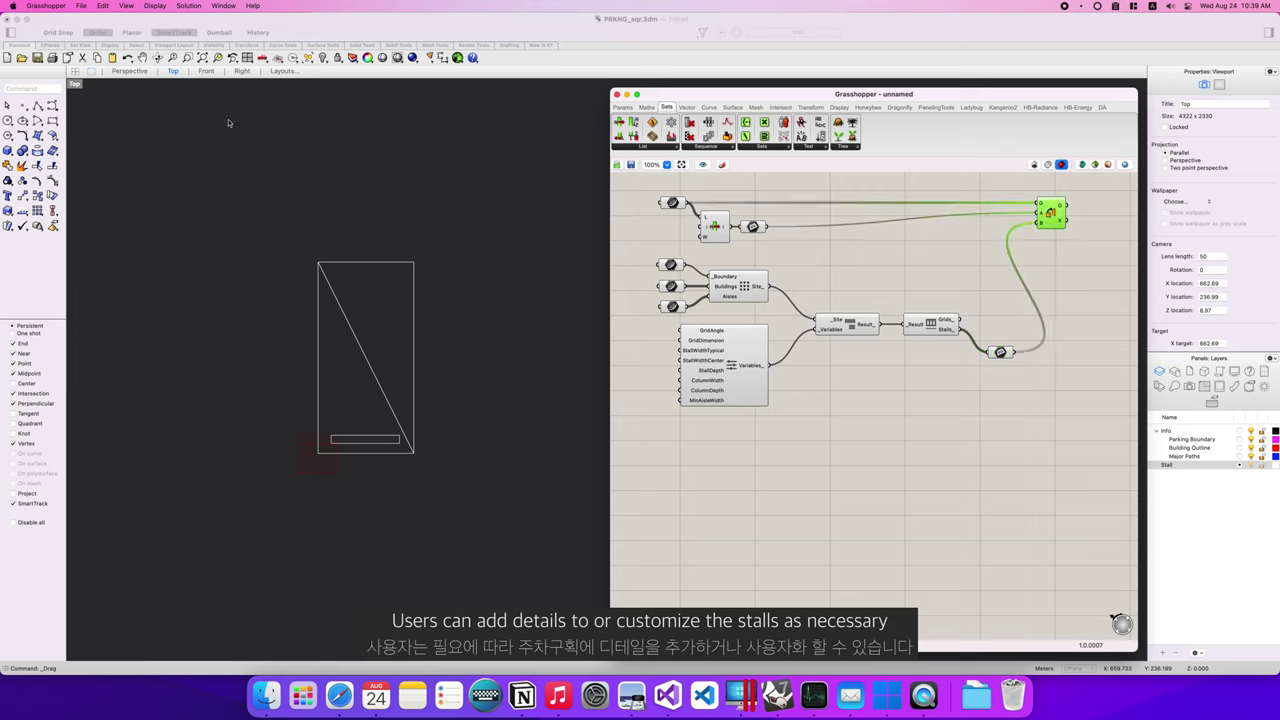
{"action": "left_click", "coordinate": [233, 58]}
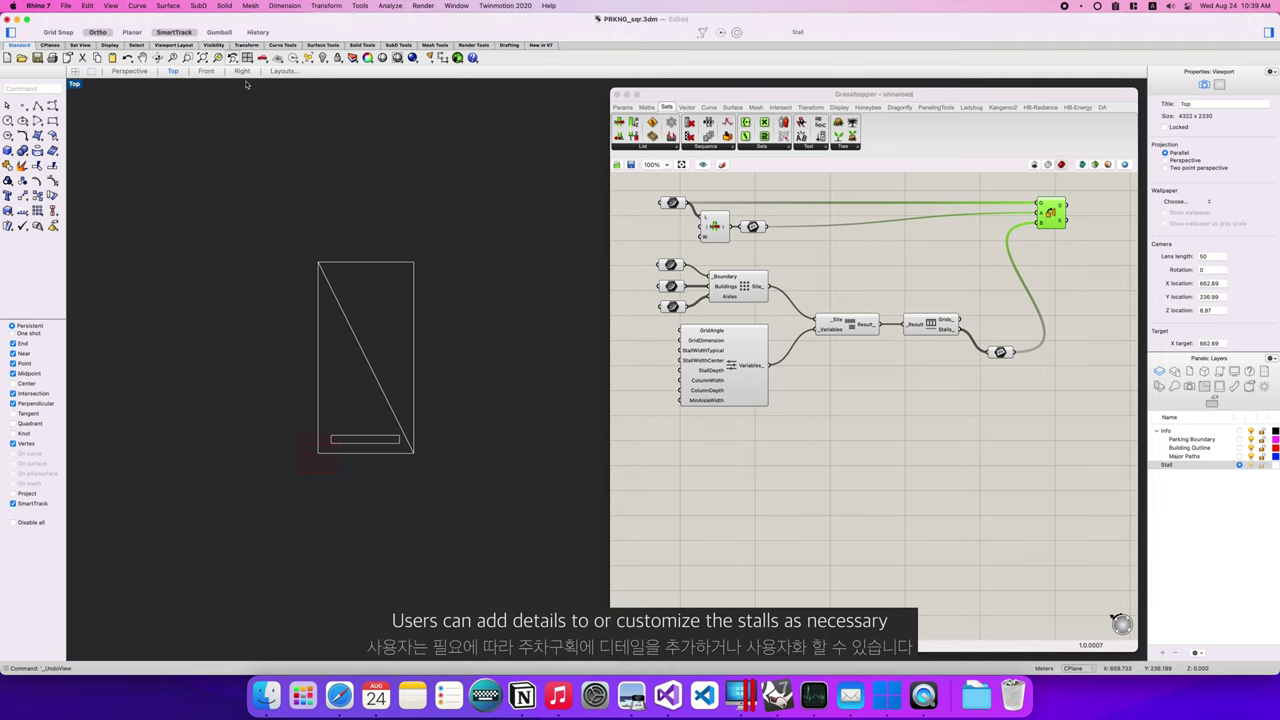
{"action": "left_click", "coordinate": [232, 58]}
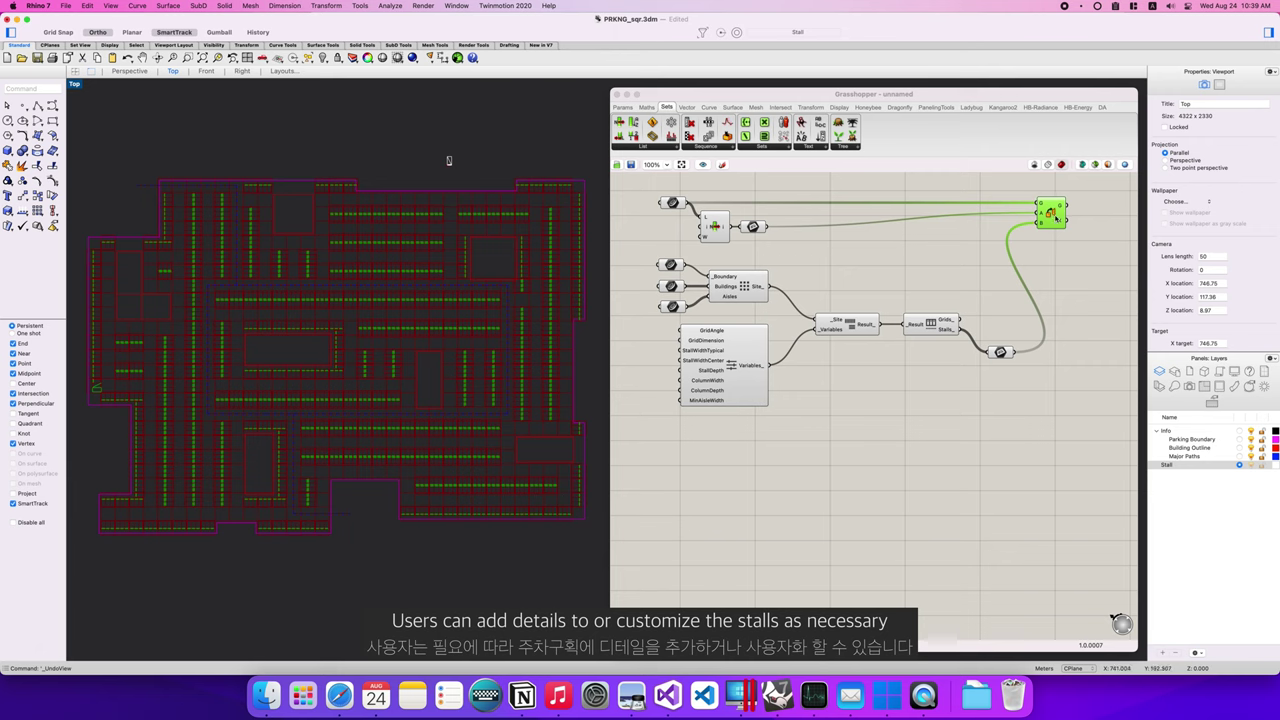
{"action": "left_click", "coordinate": [982, 253]}
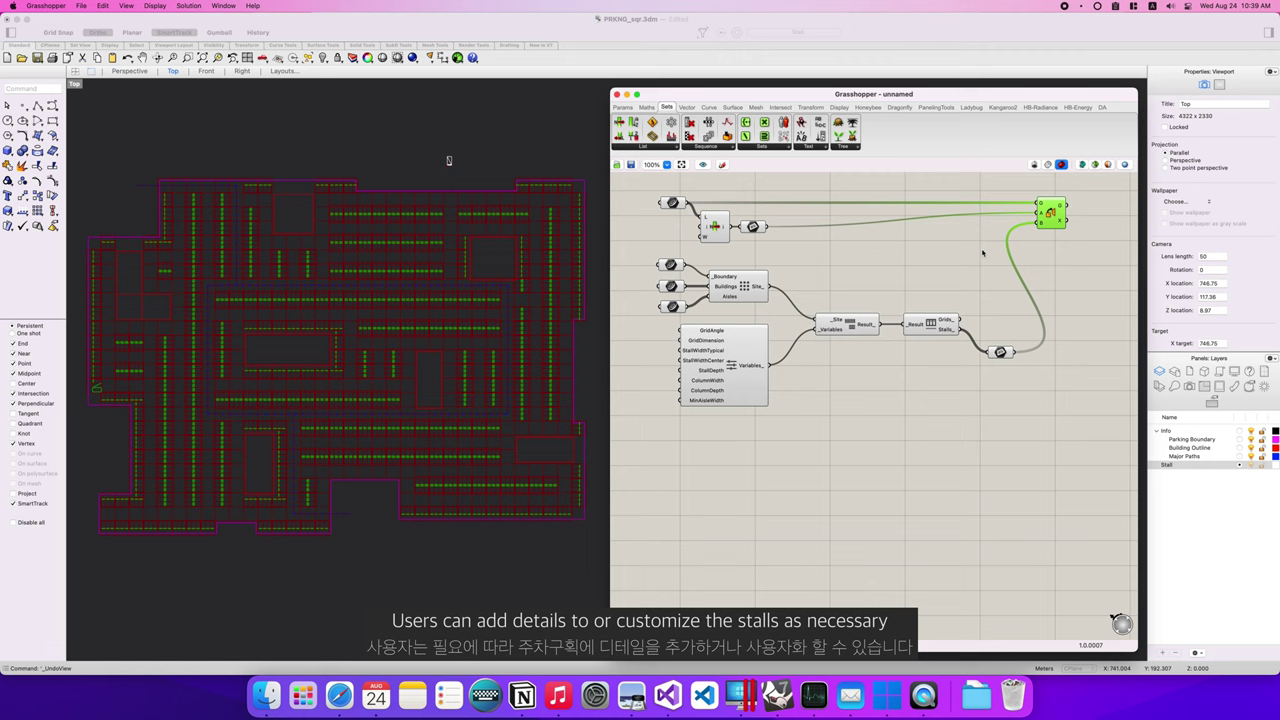
{"action": "left_click", "coordinate": [894, 272]}
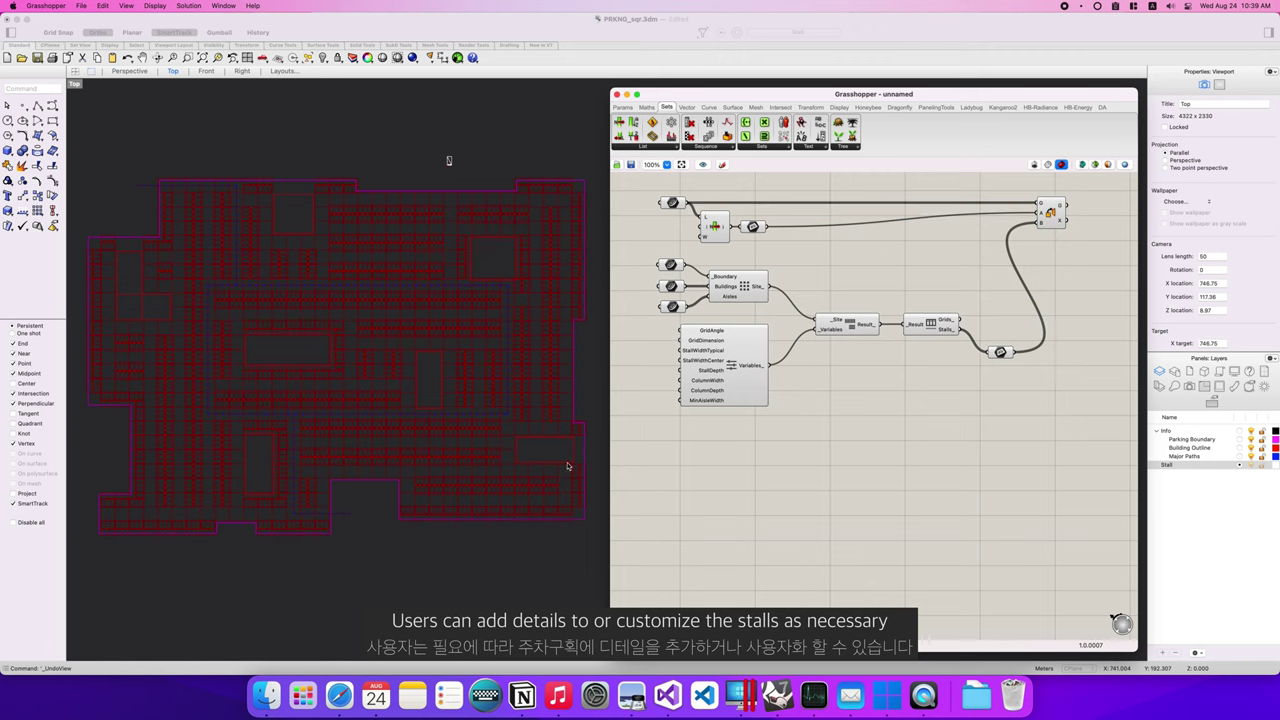
{"action": "scroll", "coordinate": [587, 511], "scroll_direction": "up", "scroll_amount": 6}
{"action": "scroll", "coordinate": [565, 500], "scroll_direction": "up", "scroll_amount": 4}
Turn off the preview of both Plane parameters.
{"action": "left_click", "coordinate": [1000, 352]}
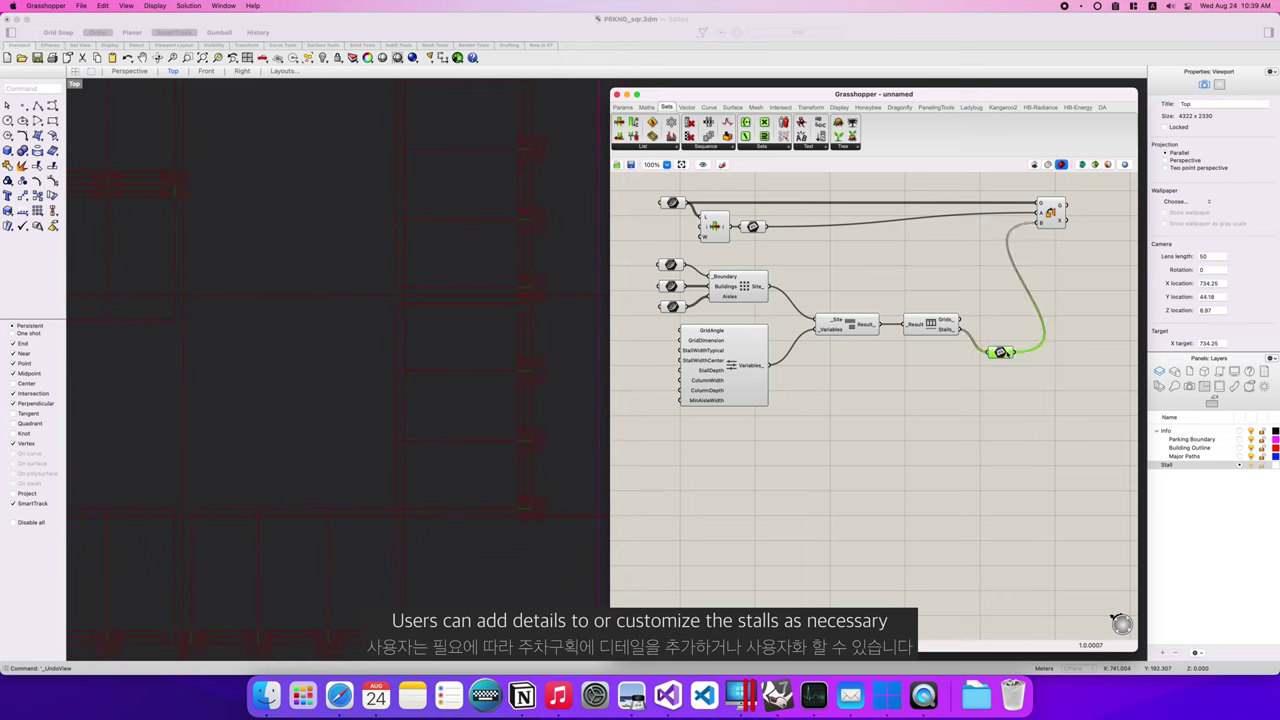
{"action": "right_click", "coordinate": [1002, 352]}
{"action": "left_click", "coordinate": [847, 279]}
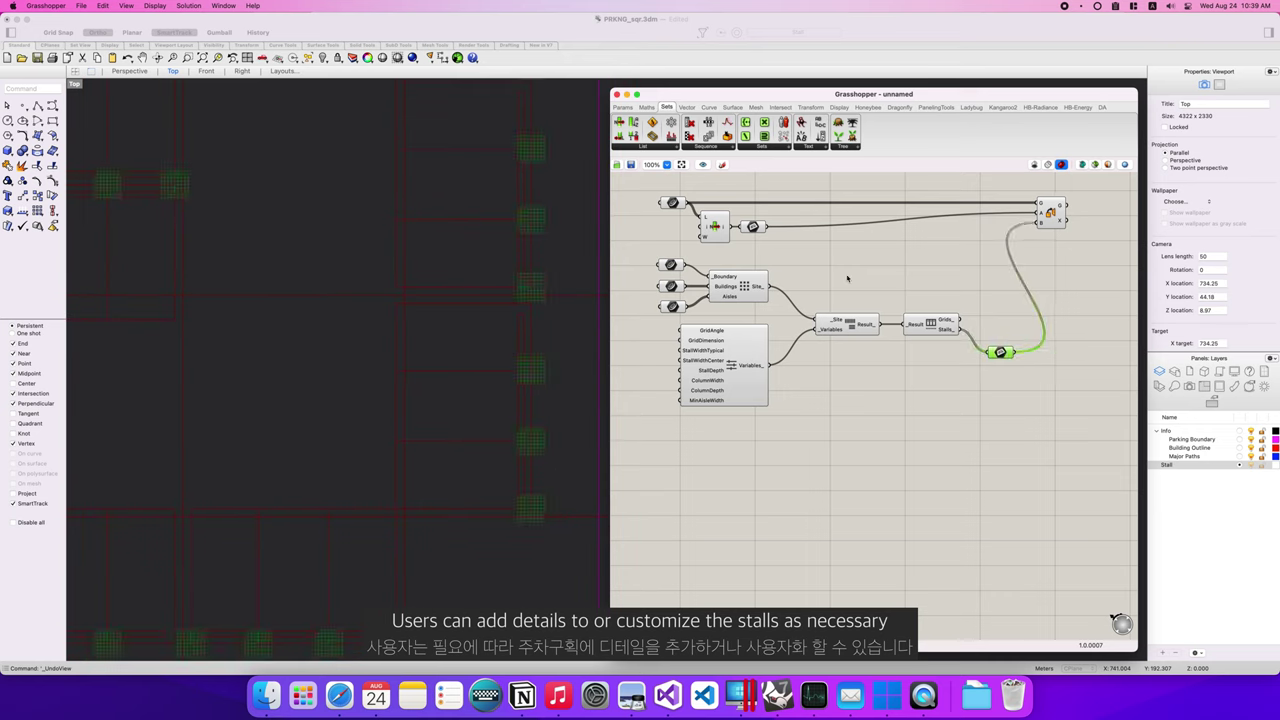
{"action": "left_click", "coordinate": [752, 226]}
{"action": "right_click", "coordinate": [752, 226]}
{"action": "left_click", "coordinate": [785, 248]}
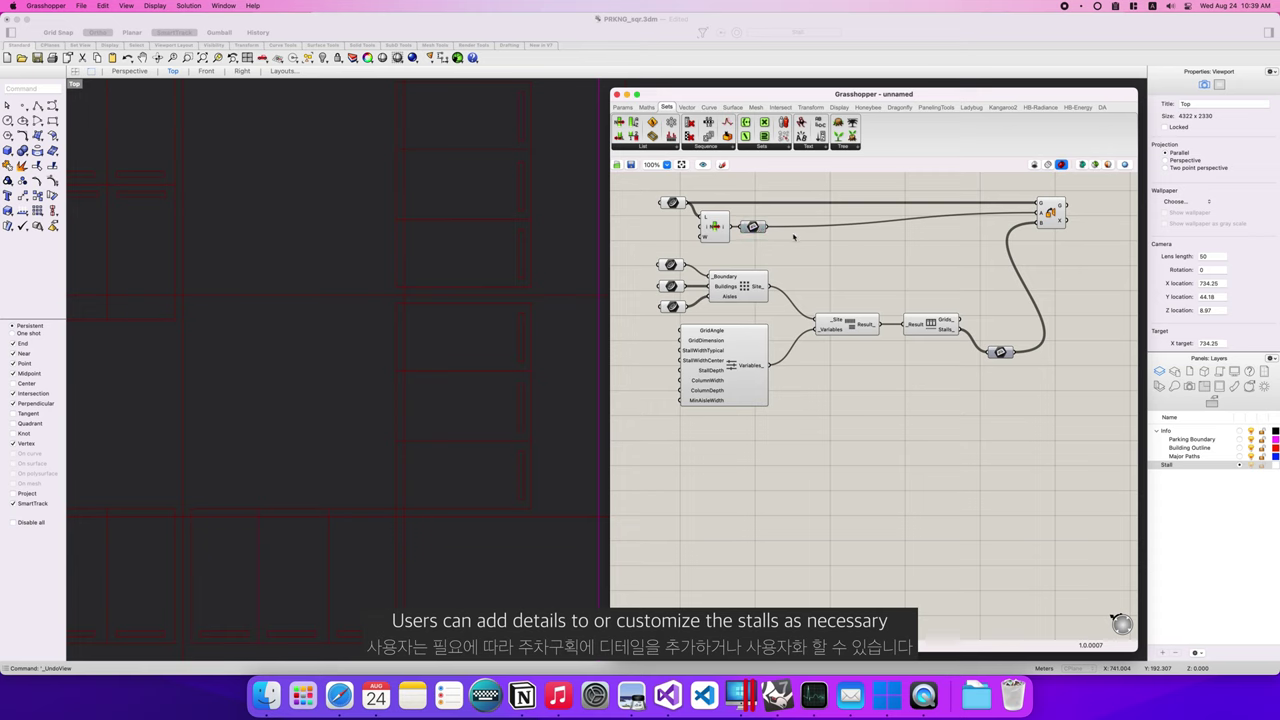
Graft the Orient component's target plane input B.
{"action": "left_click", "coordinate": [1050, 214]}
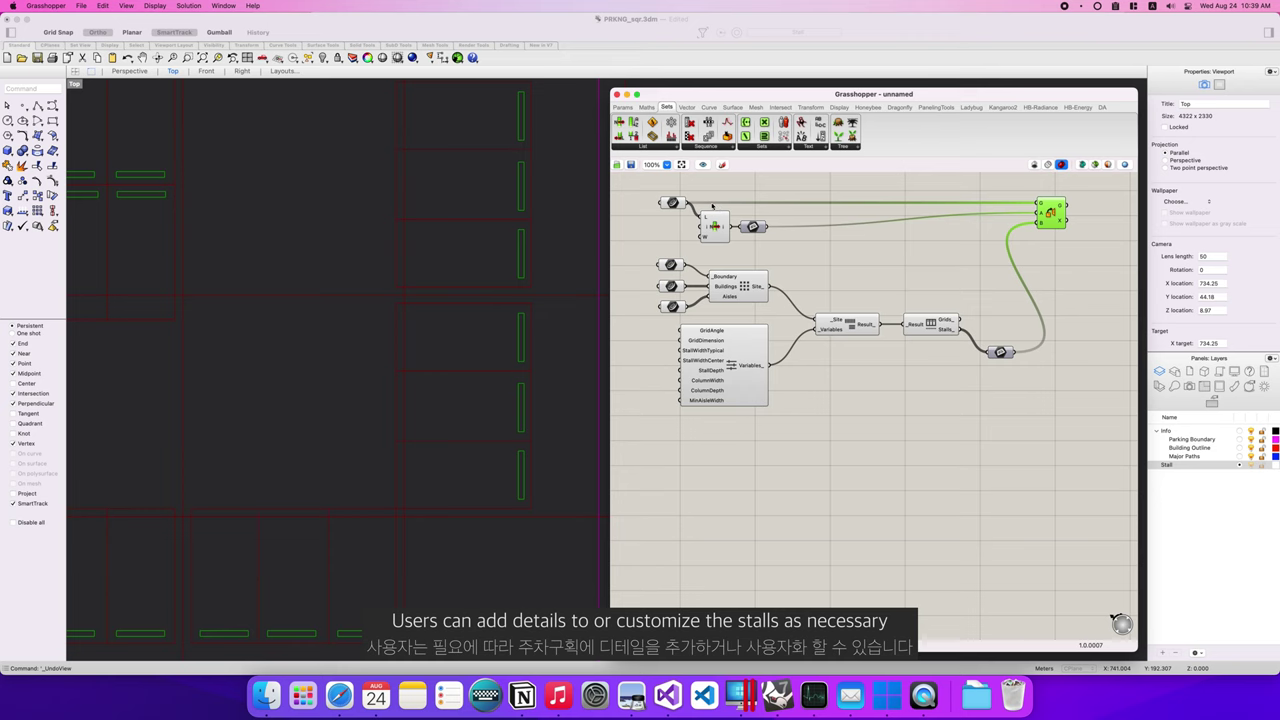
{"action": "mouse_move", "coordinate": [680, 204]}
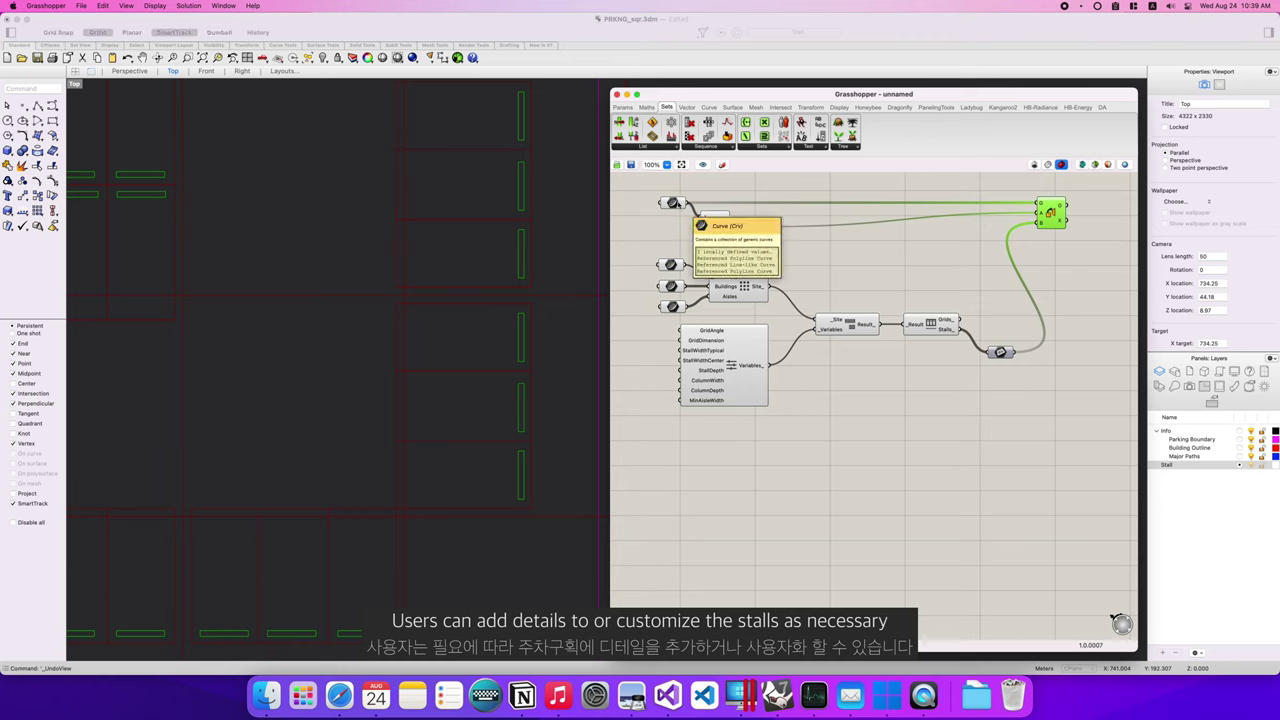
{"action": "right_click", "coordinate": [1042, 222]}
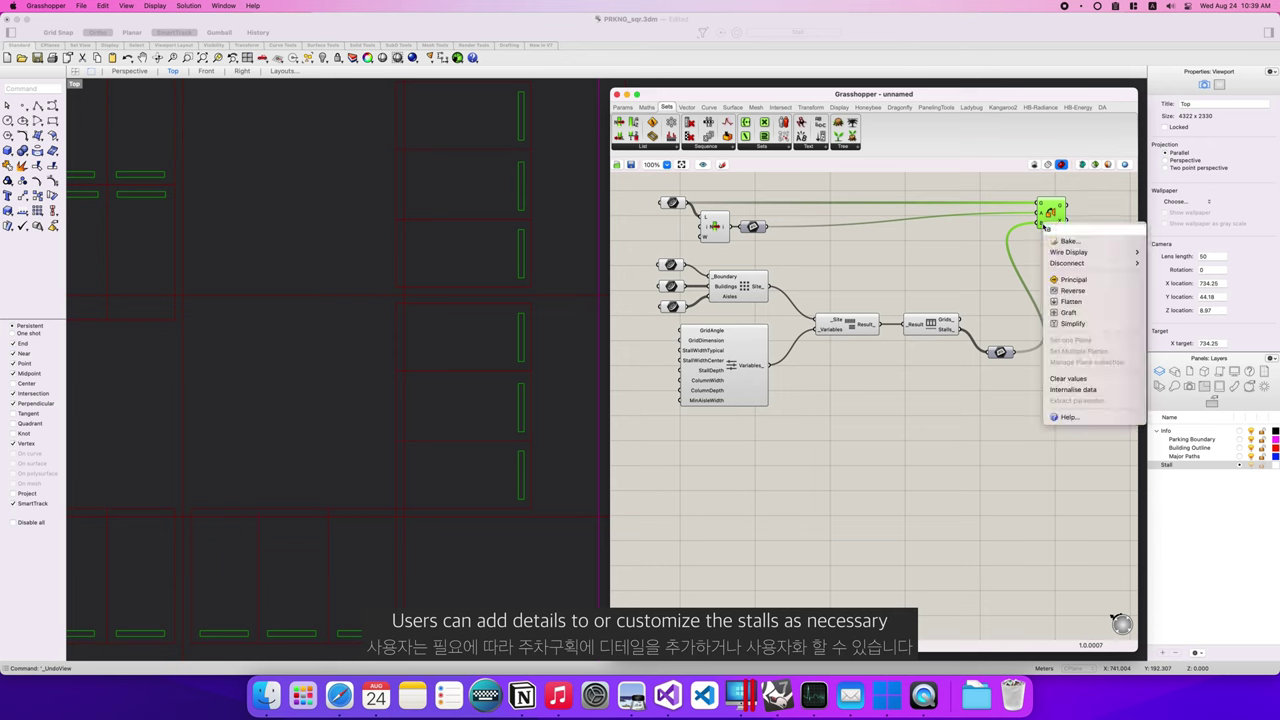
{"action": "left_click", "coordinate": [1070, 314]}
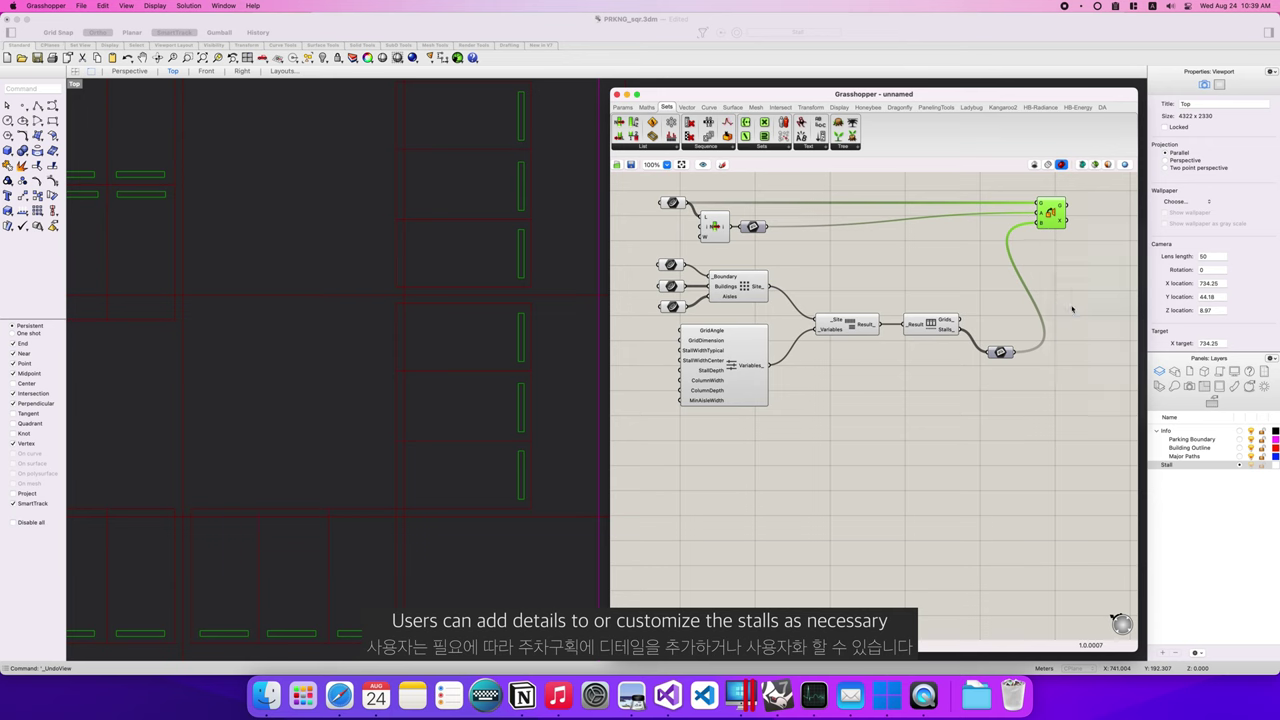
{"action": "left_click", "coordinate": [1054, 279]}
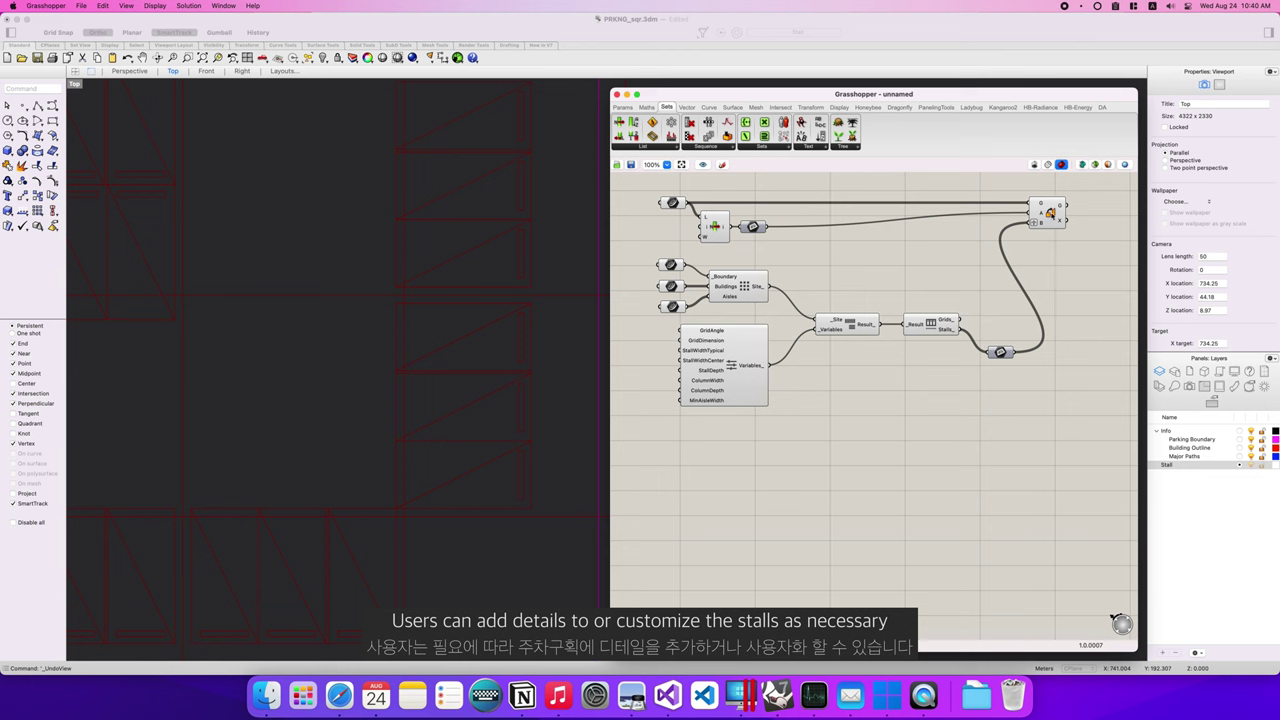
Examine the customized stalls placed by Orient, both close up and across the whole parking layout.
{"action": "left_click", "coordinate": [1047, 212]}
{"action": "scroll", "coordinate": [424, 293], "scroll_direction": "down", "scroll_amount": 3}
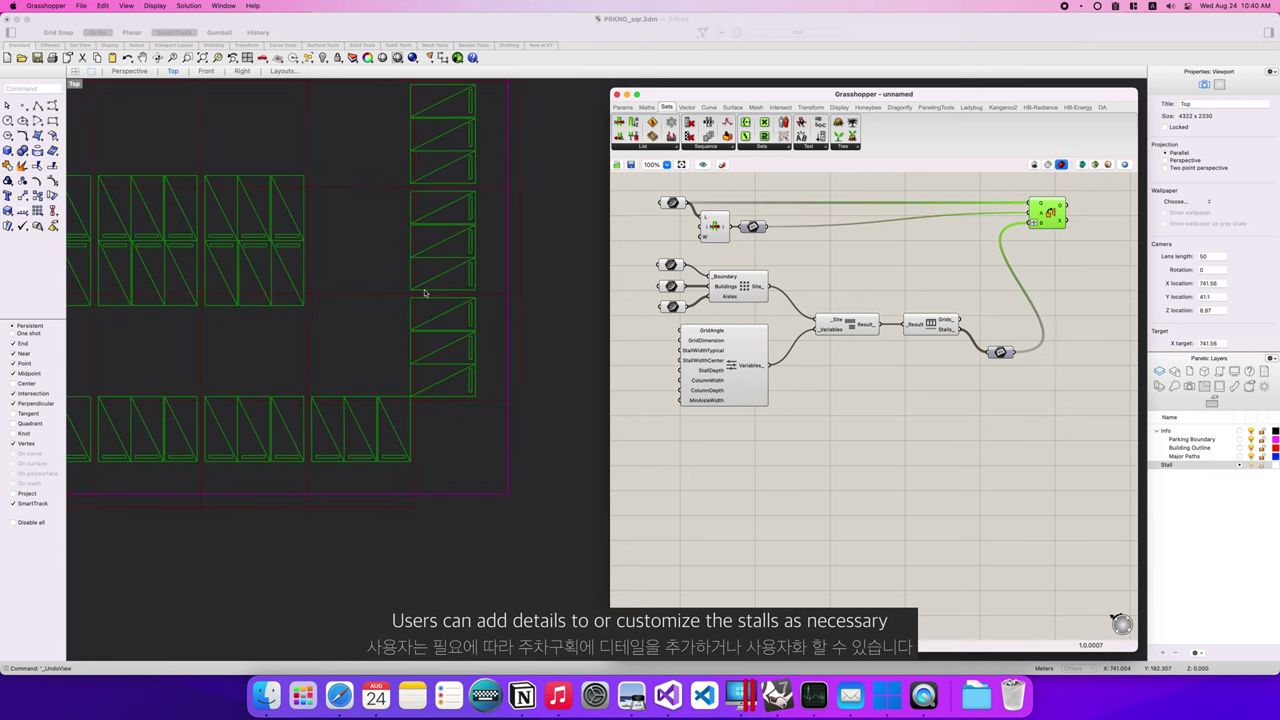
{"action": "scroll", "coordinate": [424, 293], "scroll_direction": "down", "scroll_amount": 6}
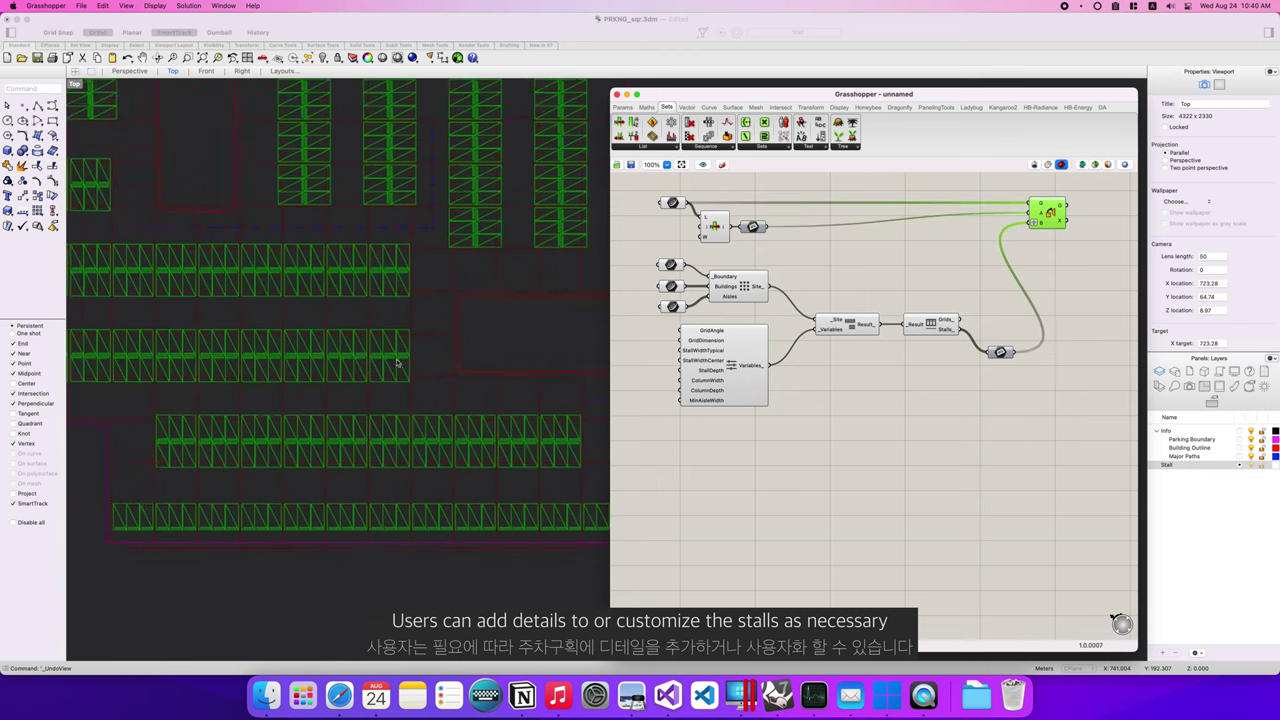
{"action": "scroll", "coordinate": [397, 363], "scroll_direction": "down", "scroll_amount": 3}
{"action": "scroll", "coordinate": [305, 302], "scroll_direction": "up", "scroll_amount": 4}
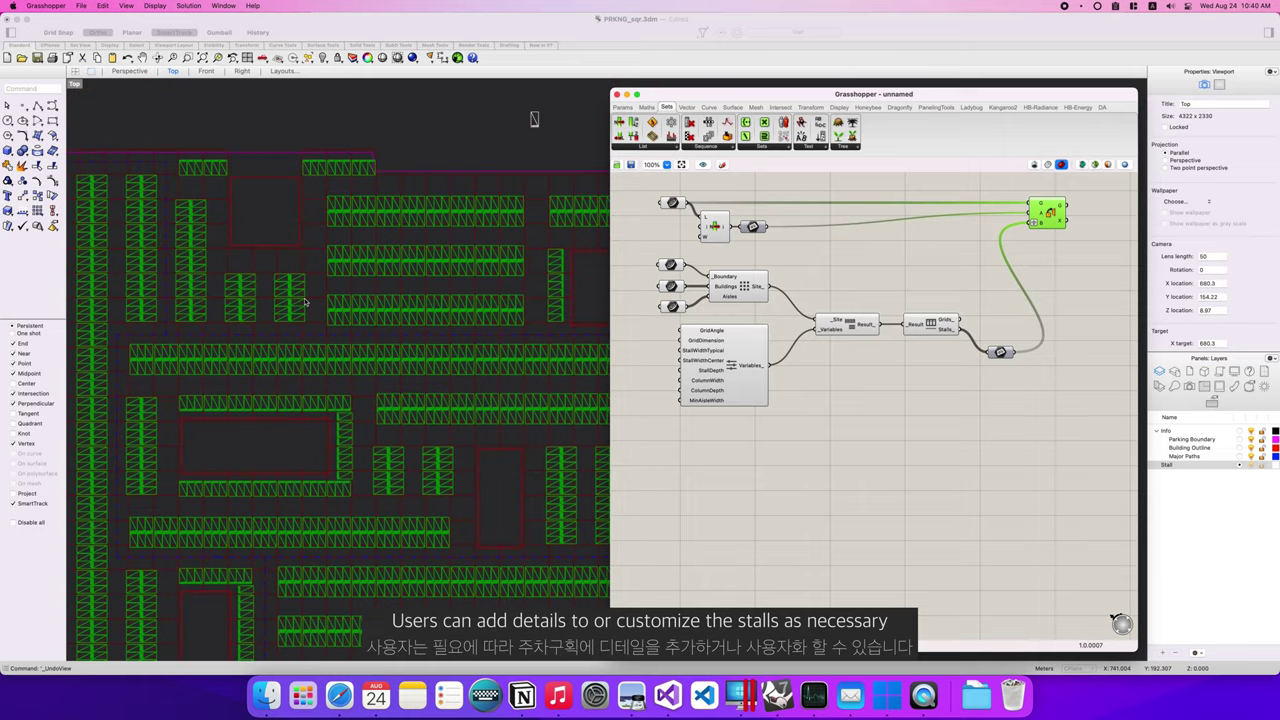
{"action": "scroll", "coordinate": [371, 271], "scroll_direction": "down", "scroll_amount": 4}
{"action": "scroll", "coordinate": [323, 257], "scroll_direction": "up", "scroll_amount": 4}
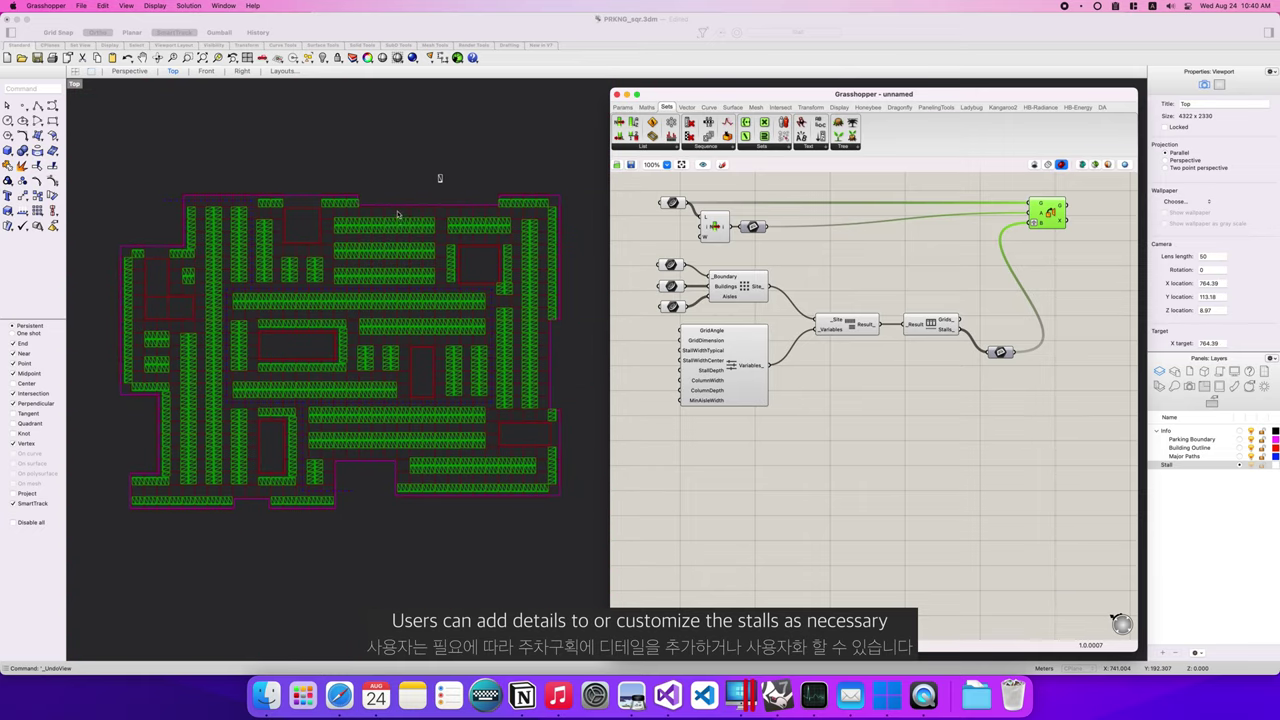
{"action": "scroll", "coordinate": [446, 149], "scroll_direction": "up", "scroll_amount": 3}
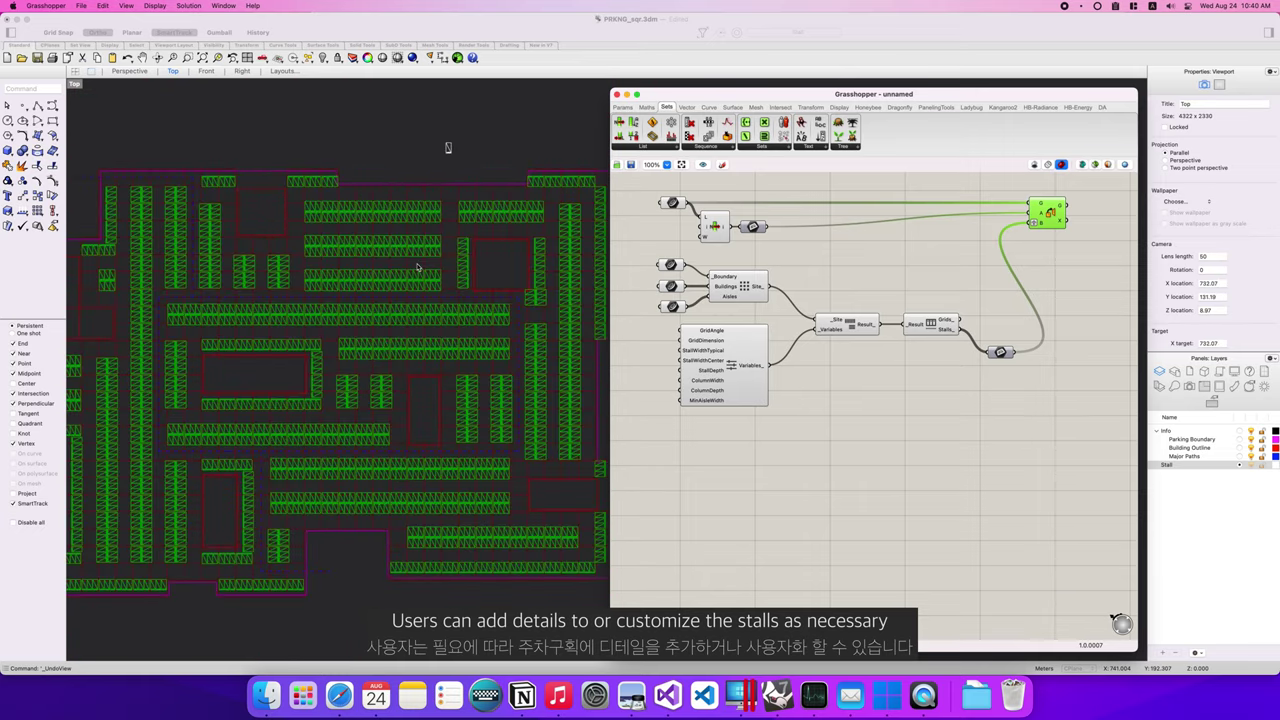
{"action": "scroll", "coordinate": [429, 271], "scroll_direction": "down", "scroll_amount": 3}
{"action": "scroll", "coordinate": [420, 266], "scroll_direction": "up", "scroll_amount": 1}
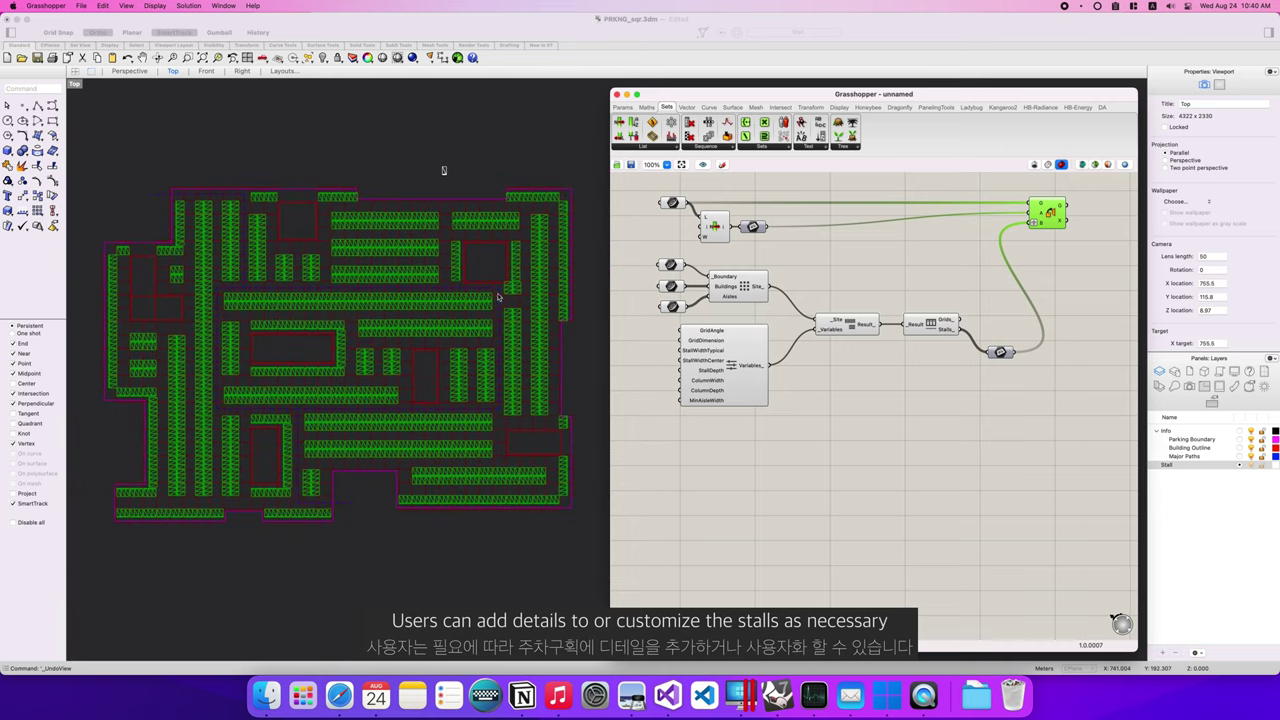